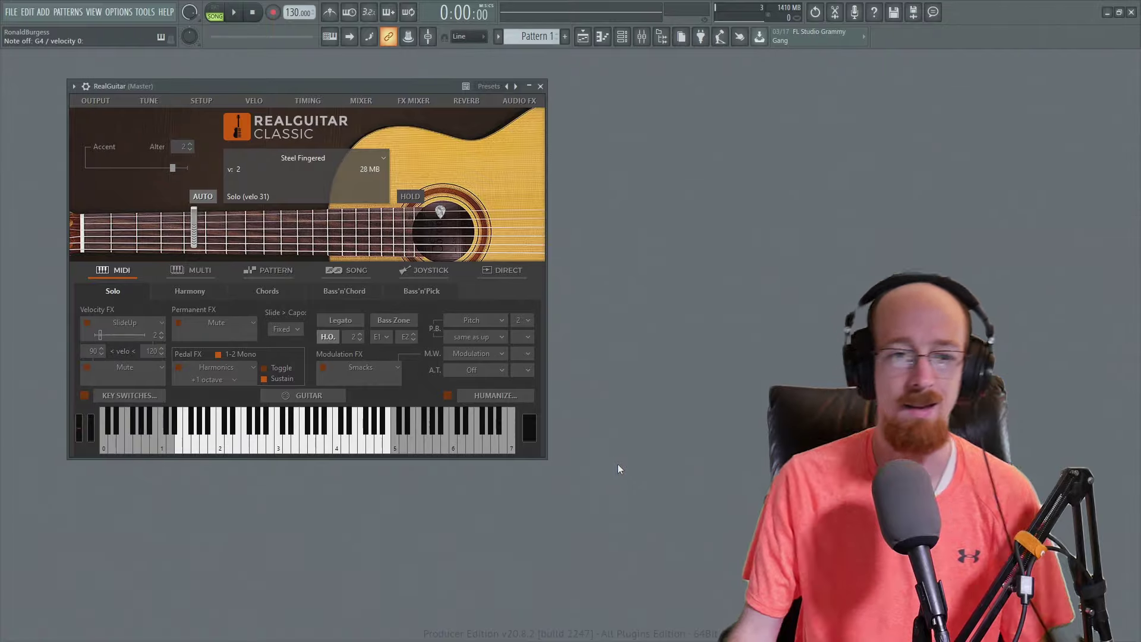
Close the RealGuitar plugin window and open the piano roll of the RealGuitar channel for Pattern 1.
{"action": "left_click", "coordinate": [540, 87]}
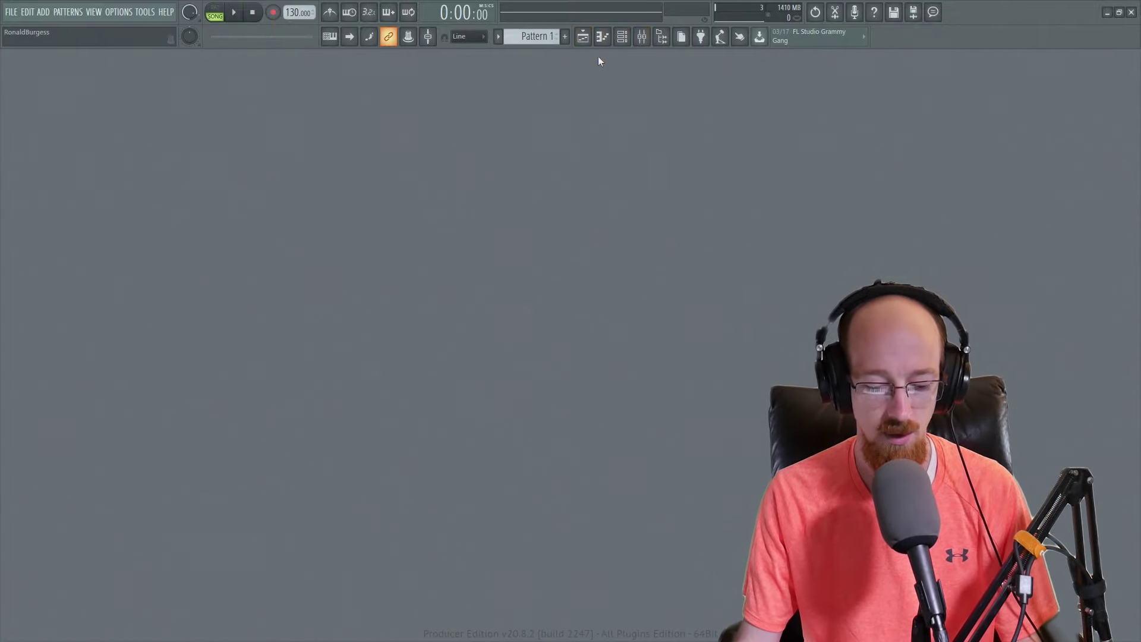
{"action": "key", "text": "F5"}
{"action": "key", "text": "F6"}
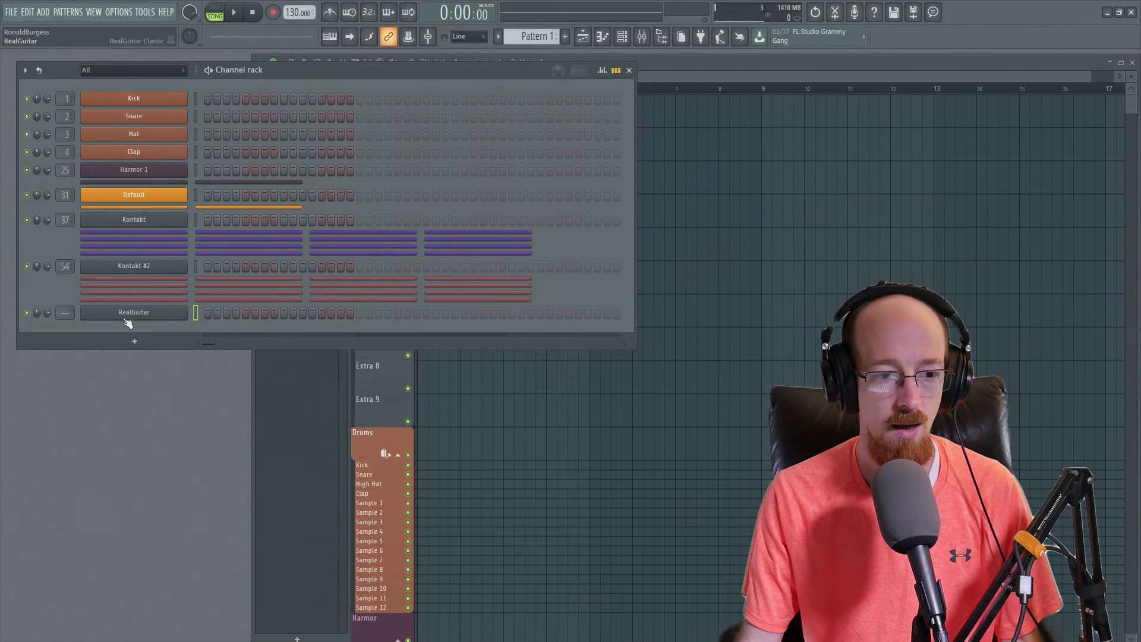
{"action": "right_click", "coordinate": [139, 309]}
{"action": "left_click", "coordinate": [206, 312]}
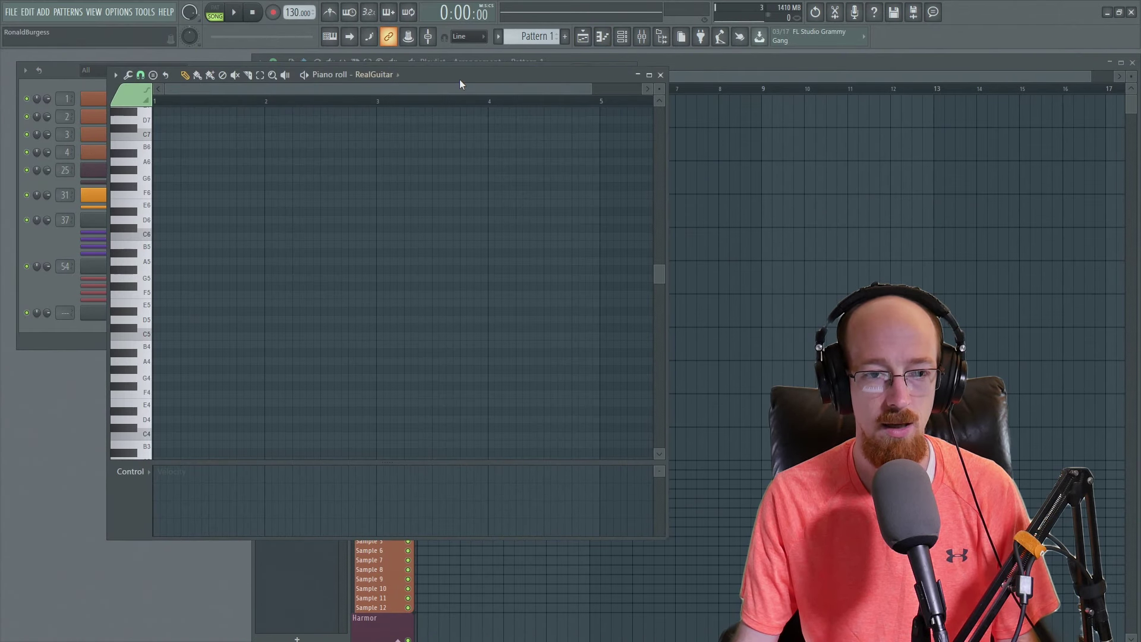
{"action": "left_click", "coordinate": [130, 316]}
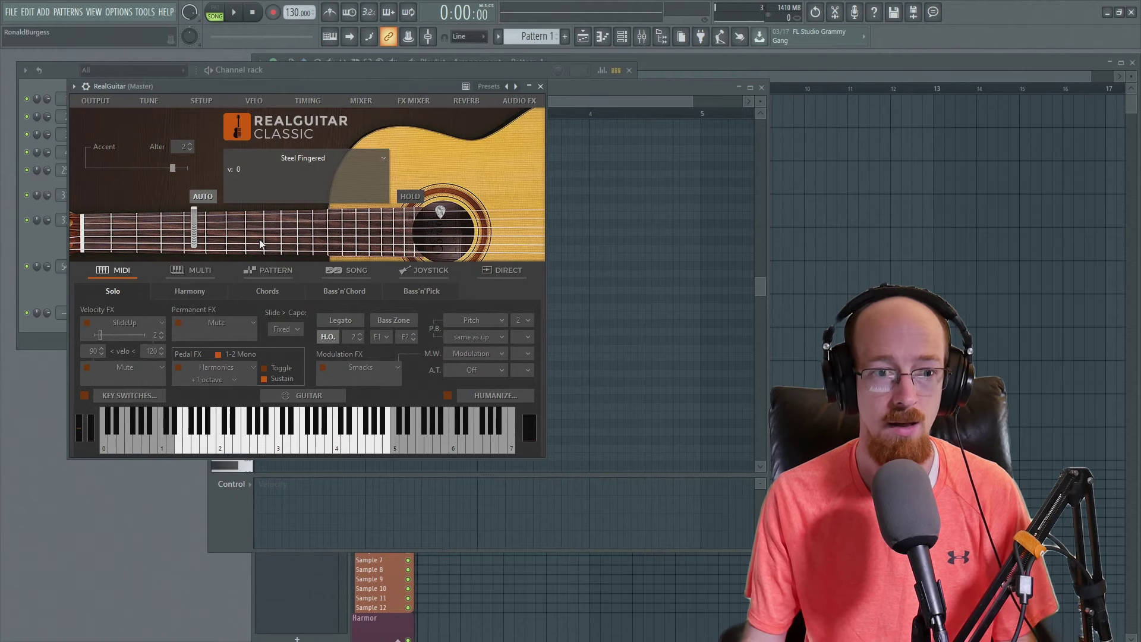
{"action": "left_click", "coordinate": [540, 87]}
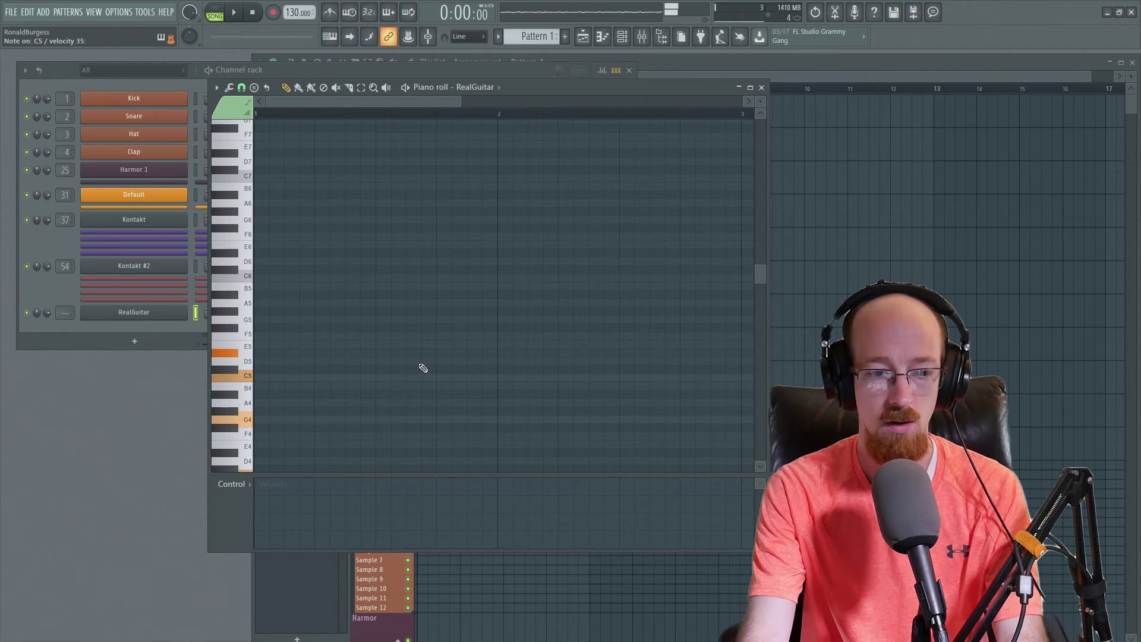
Place two consecutive one-step notes at the start of bar 1, C4 followed by G4.
{"action": "left_click", "coordinate": [258, 420]}
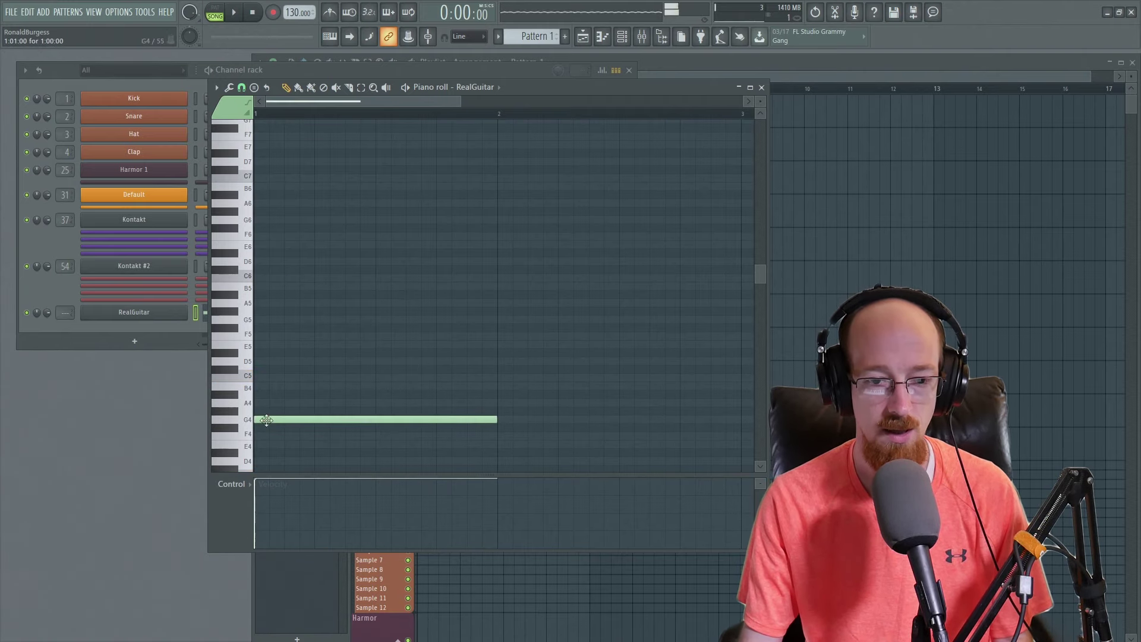
{"action": "left_click_drag", "start_coordinate": [486, 419], "coordinate": [418, 391]}
{"action": "scroll", "coordinate": [286, 416], "scroll_direction": "up", "scroll_amount": 2}
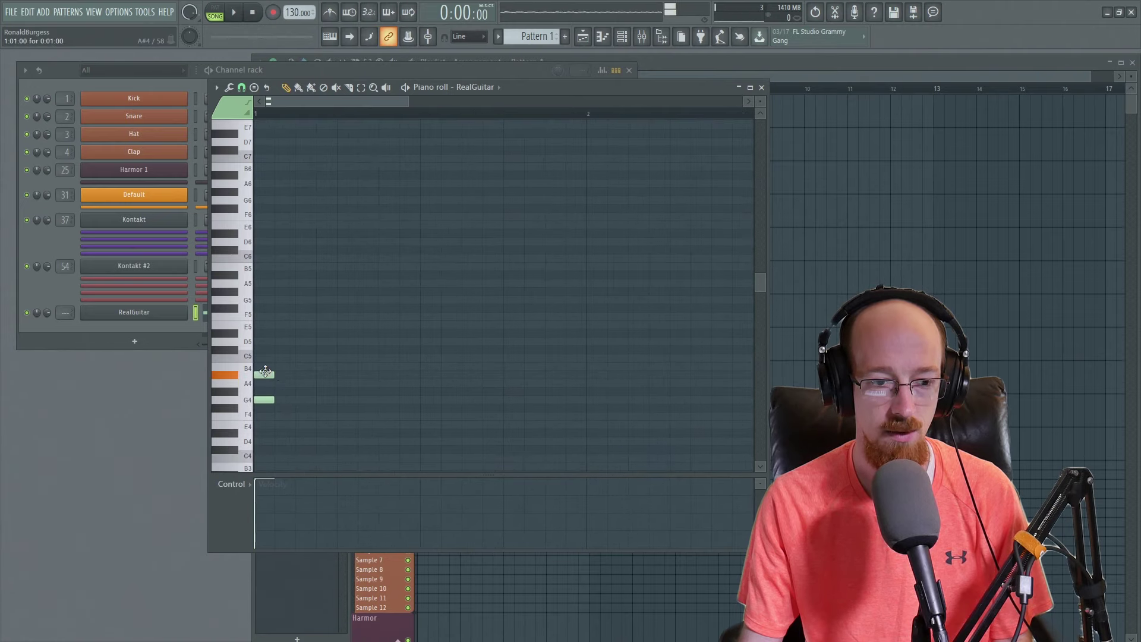
{"action": "left_click_drag", "start_coordinate": [265, 372], "coordinate": [302, 362]}
{"action": "scroll", "coordinate": [300, 372], "scroll_direction": "up", "scroll_amount": 1}
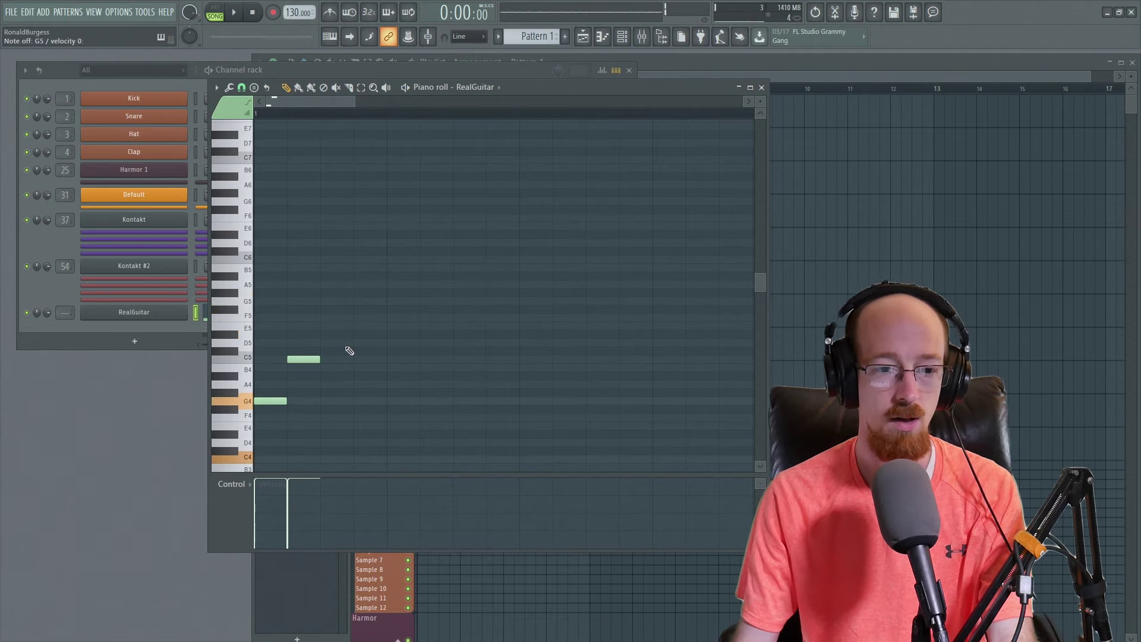
{"action": "scroll", "coordinate": [338, 357], "scroll_direction": "down", "scroll_amount": 2}
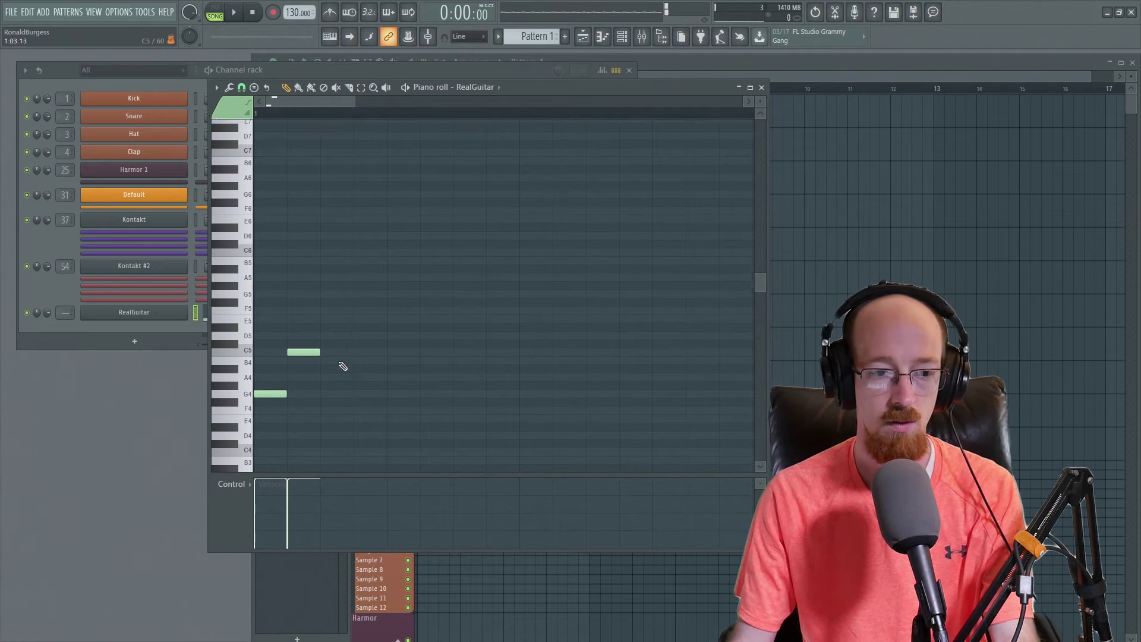
{"action": "left_click_drag", "start_coordinate": [268, 375], "coordinate": [263, 436]}
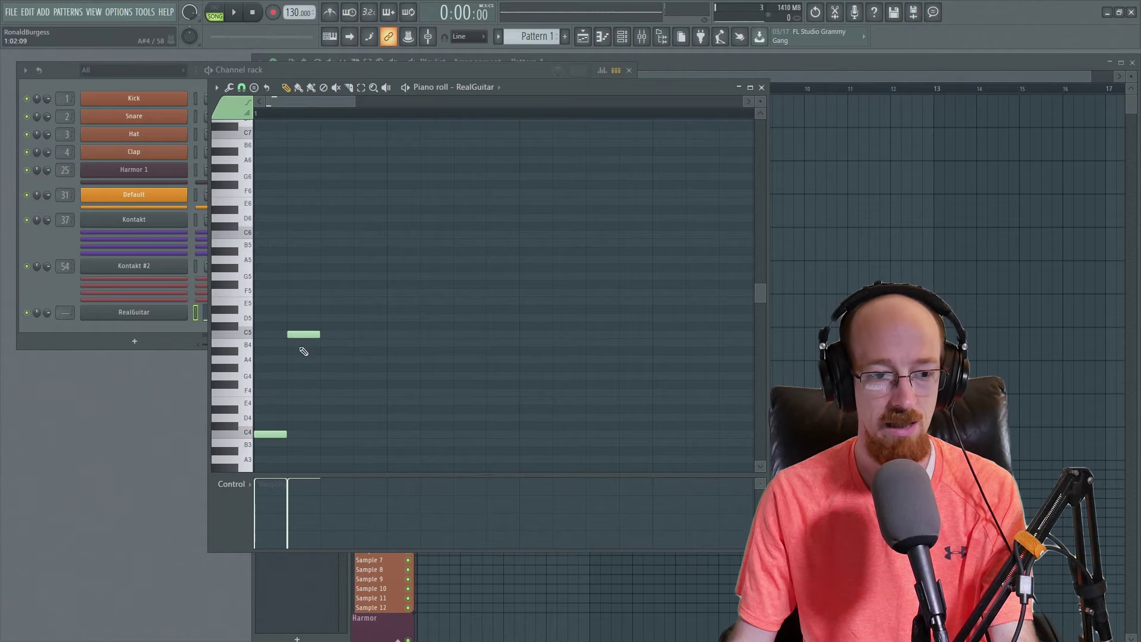
{"action": "left_click_drag", "start_coordinate": [302, 333], "coordinate": [303, 375]}
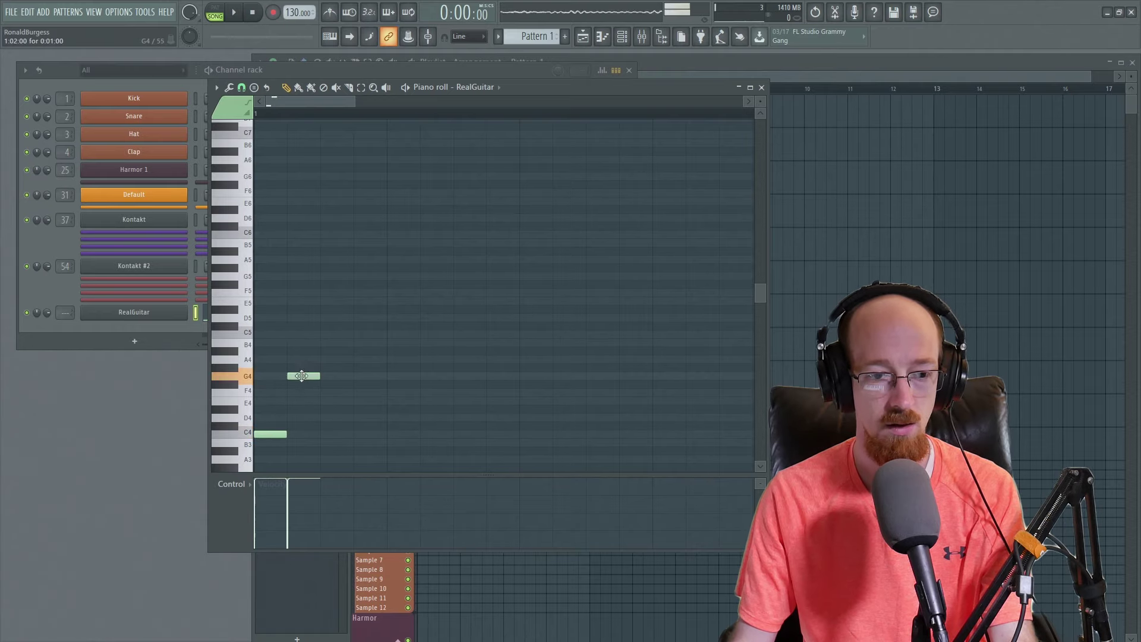
Stack D#5 and G5 notes right after the G4 note and lower the note velocities to about 60%.
{"action": "left_click", "coordinate": [325, 304]}
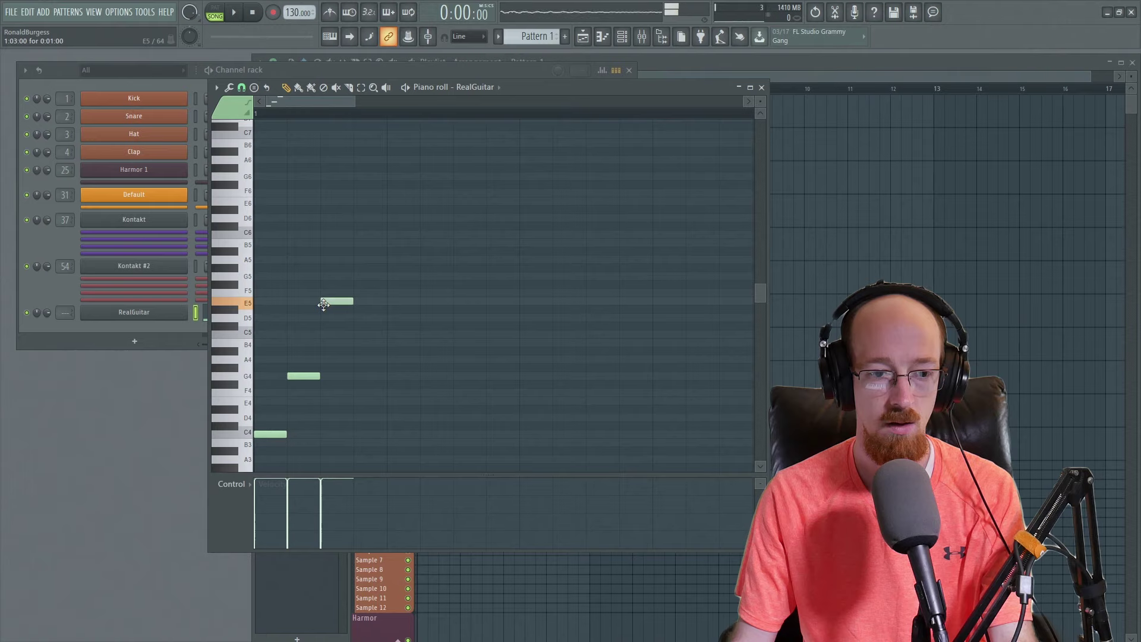
{"action": "left_click", "coordinate": [327, 273]}
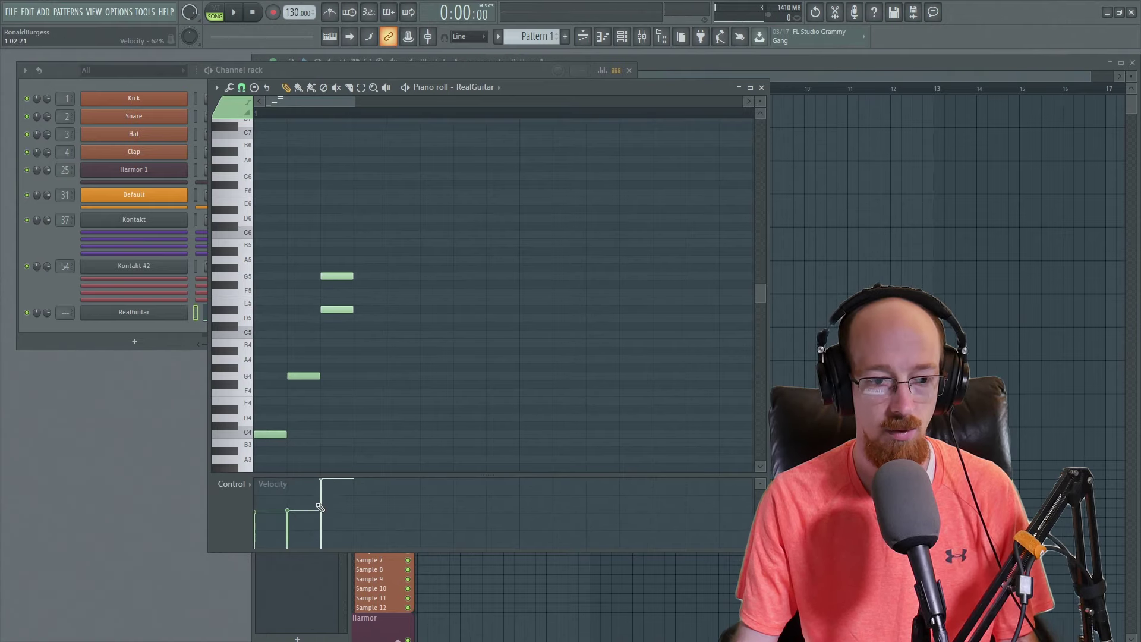
{"action": "left_click_drag", "start_coordinate": [323, 250], "coordinate": [341, 333]}
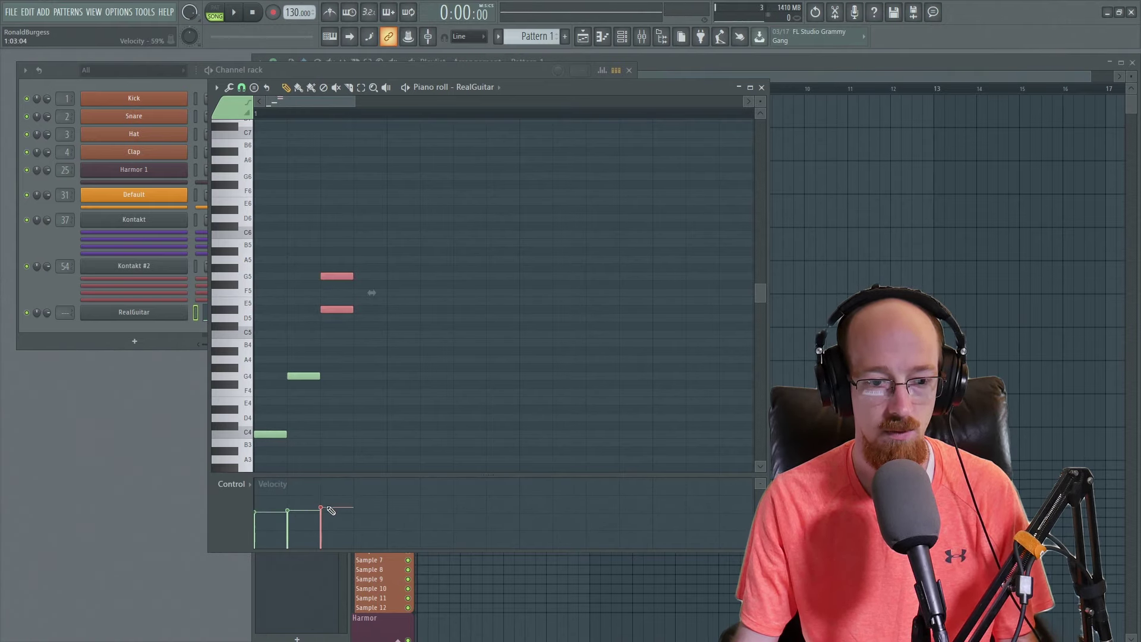
Switch playback to pattern mode, audition the notes and lengthen the stacked D#5 and G5 notes to two steps.
{"action": "key", "text": "space"}
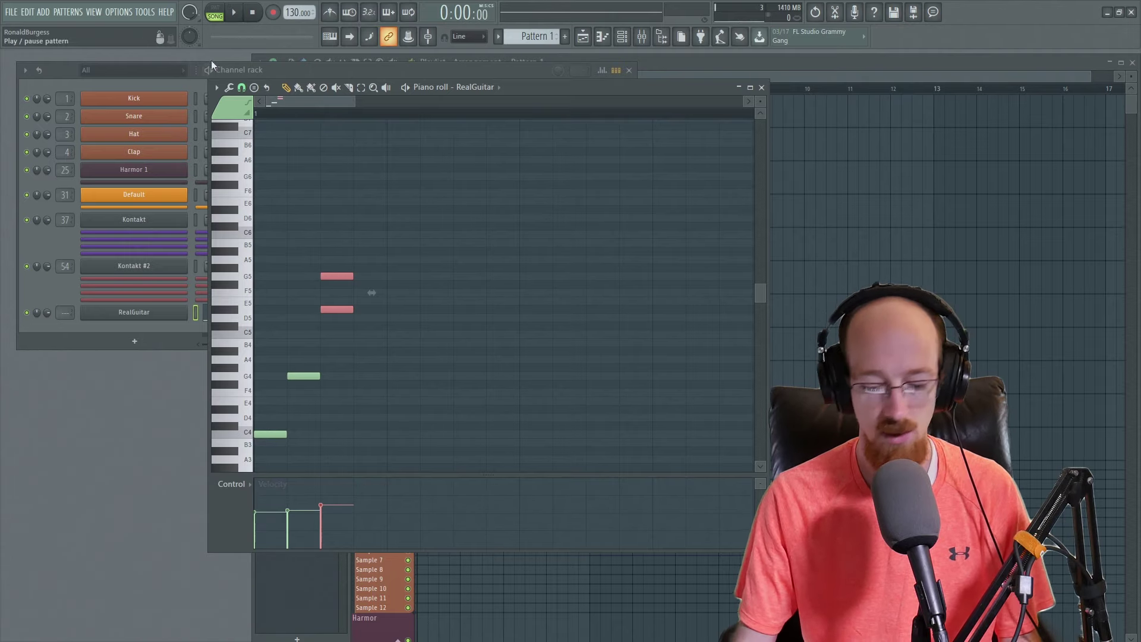
{"action": "key", "text": "l"}
{"action": "key", "text": "space"}
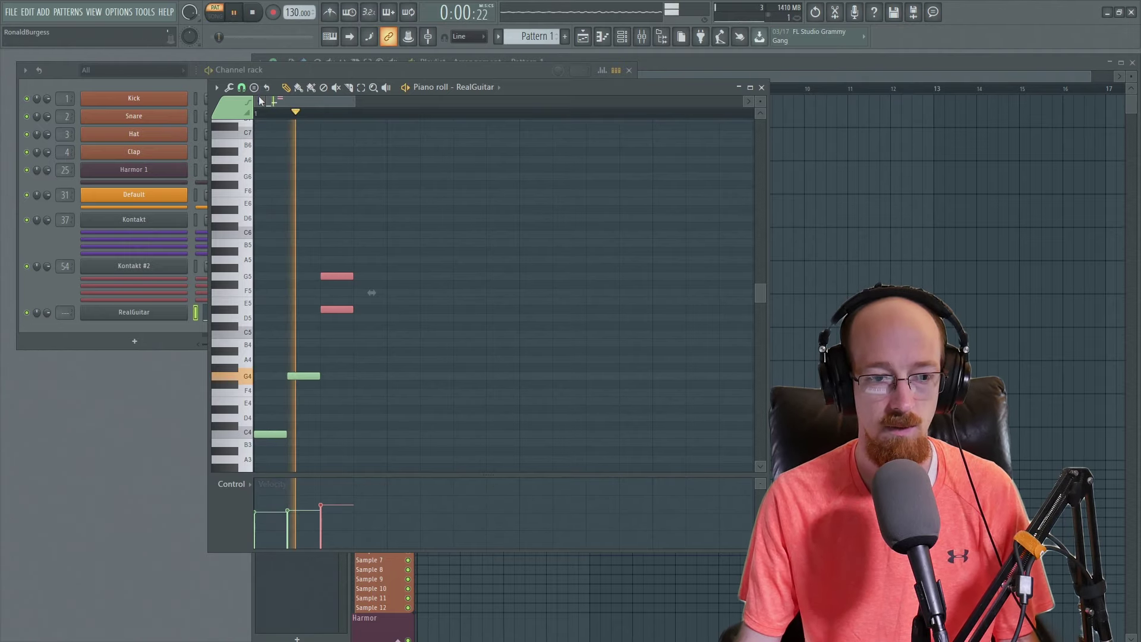
{"action": "key", "text": "space"}
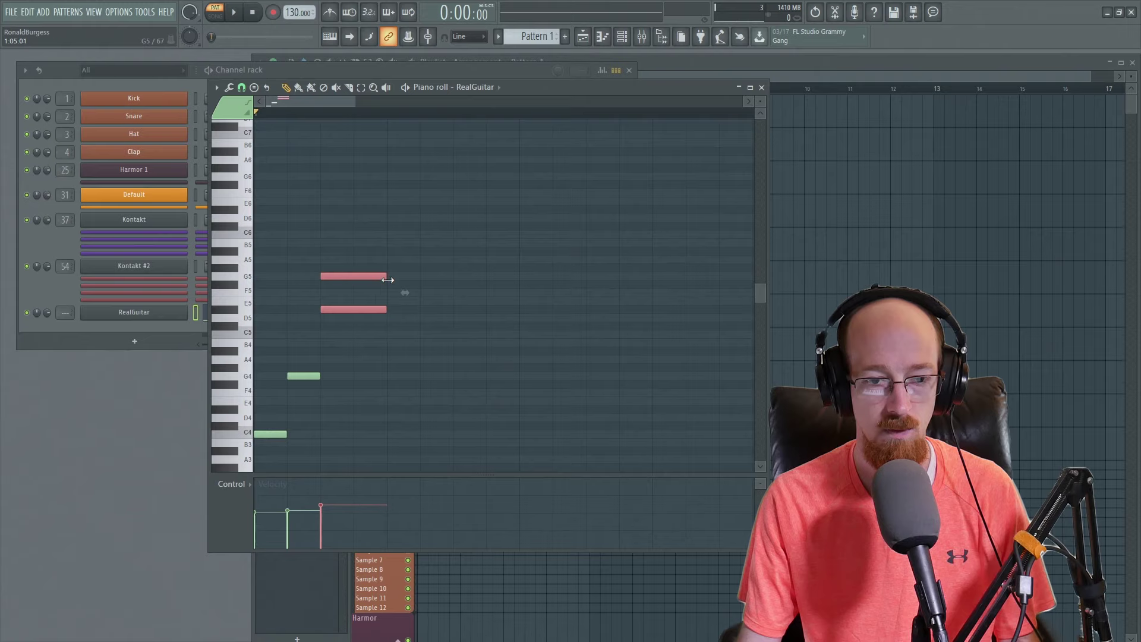
{"action": "key", "text": "space"}
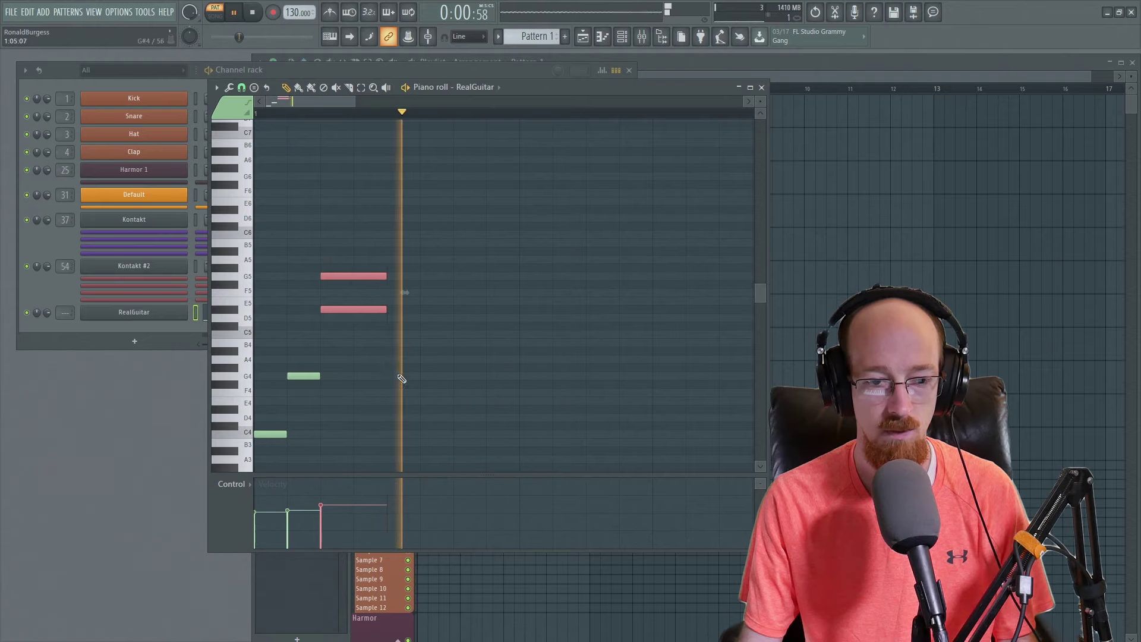
{"action": "key", "text": "space"}
Add a two-step G4 note after the chord, copy the D#5 and G5 pair behind it, and select this group.
{"action": "left_click", "coordinate": [393, 375]}
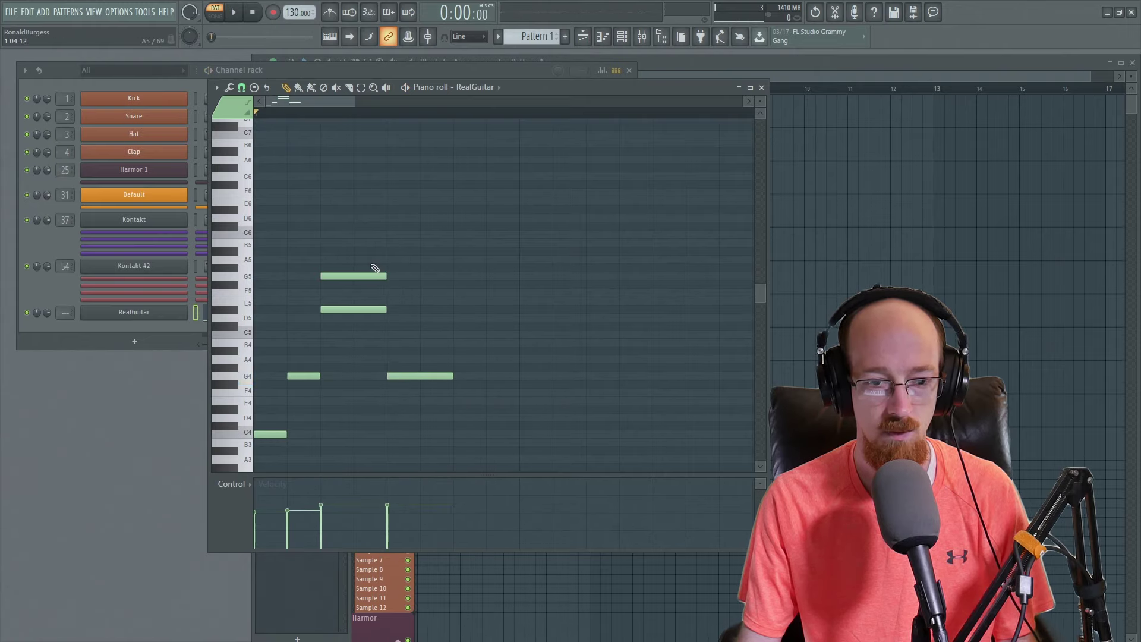
{"action": "left_click_drag", "start_coordinate": [372, 263], "coordinate": [488, 310]}
{"action": "scroll", "coordinate": [462, 311], "scroll_direction": "down", "scroll_amount": 2}
{"action": "left_click_drag", "start_coordinate": [313, 247], "coordinate": [423, 382]}
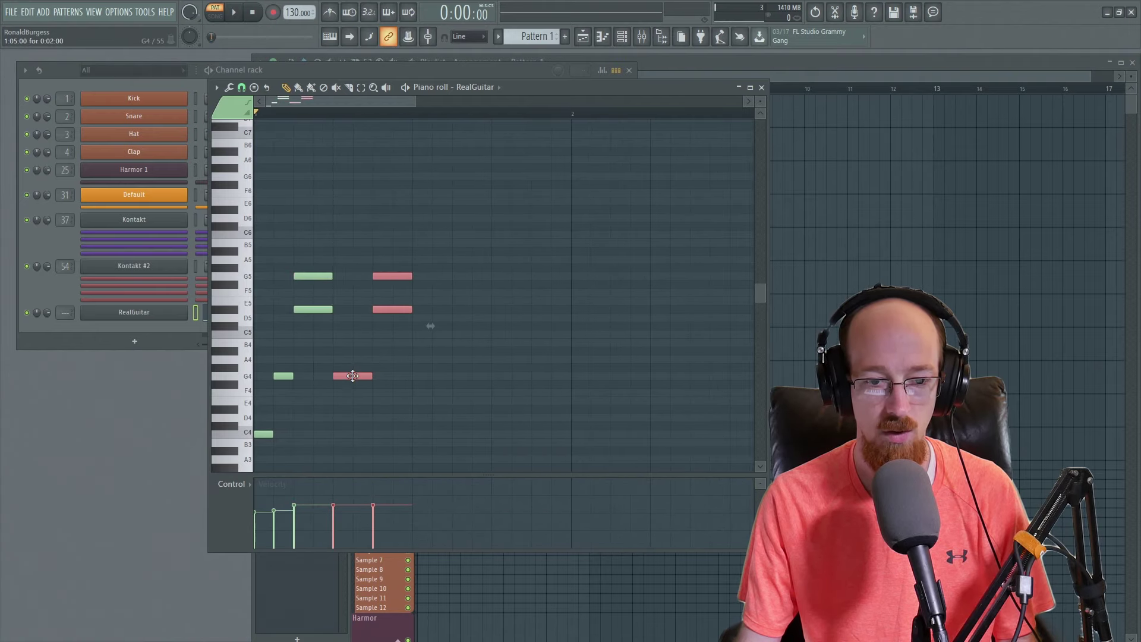
Duplicate the selected G4, D#5 and G5 group twice to fill bar 1 and play the pattern.
{"action": "key", "text": "ctrl+b"}
{"action": "key", "text": "ctrl+b"}
{"action": "key", "text": "space"}
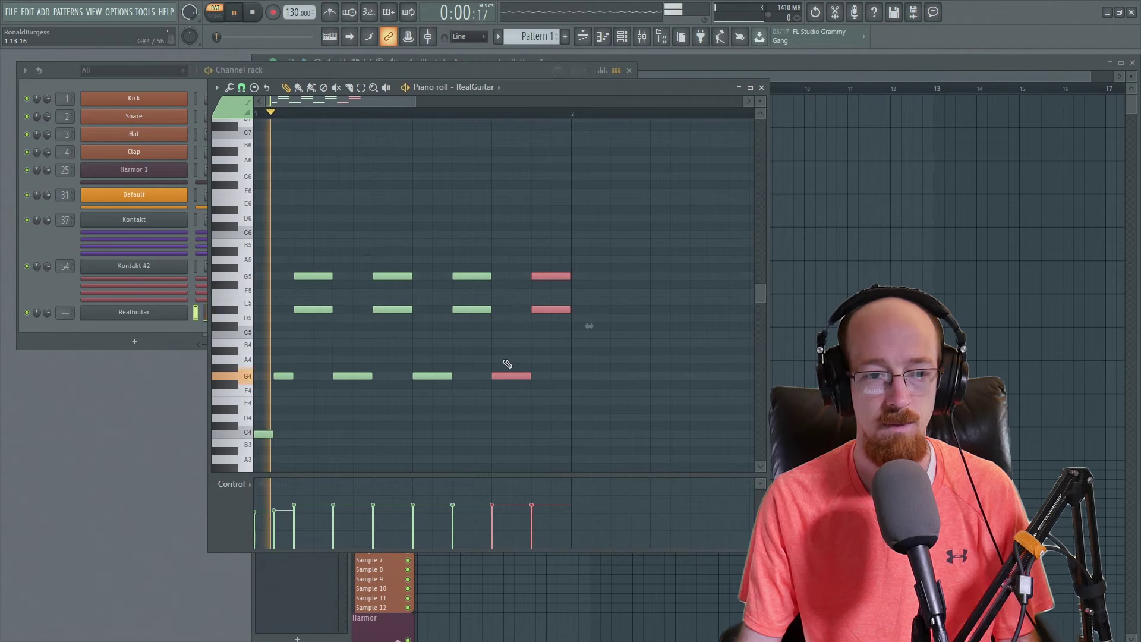
{"action": "scroll", "coordinate": [471, 288], "scroll_direction": "down", "scroll_amount": 1}
Set the project tempo to 124 BPM and play the bar at that speed.
{"action": "key", "text": "space"}
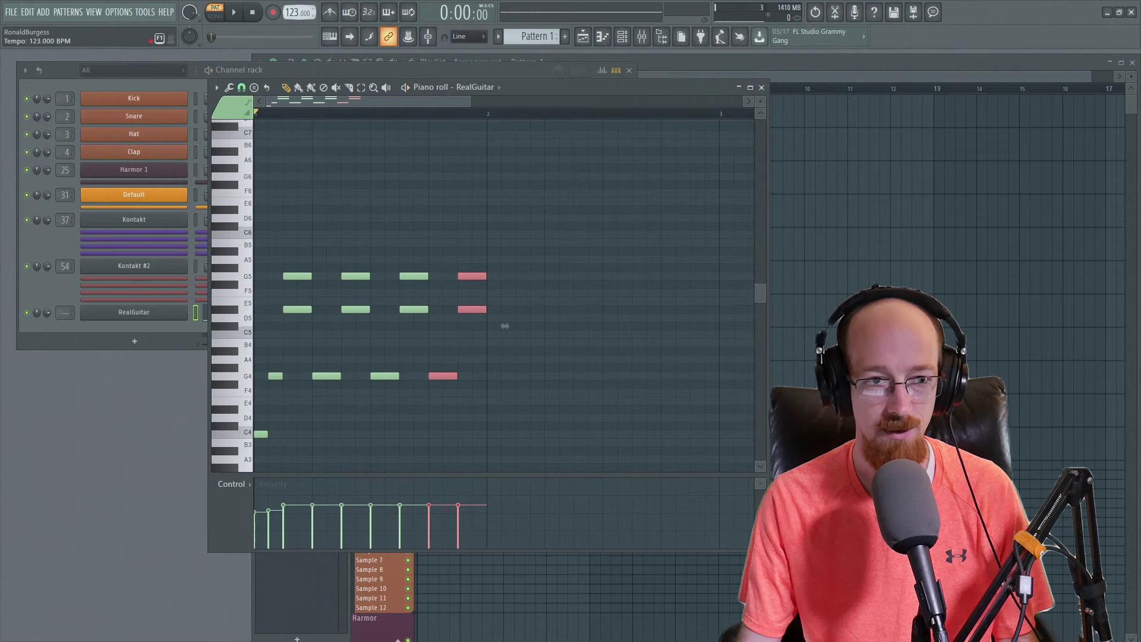
{"action": "key", "text": "space"}
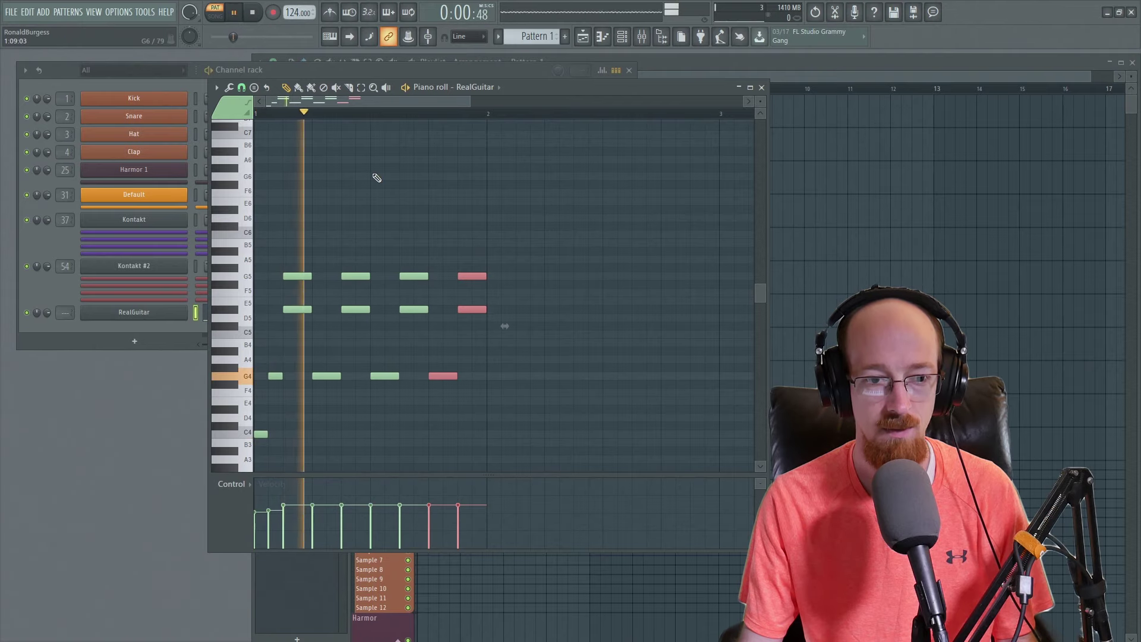
{"action": "scroll", "coordinate": [410, 286], "scroll_direction": "down", "scroll_amount": 1}
{"action": "key", "text": "space"}
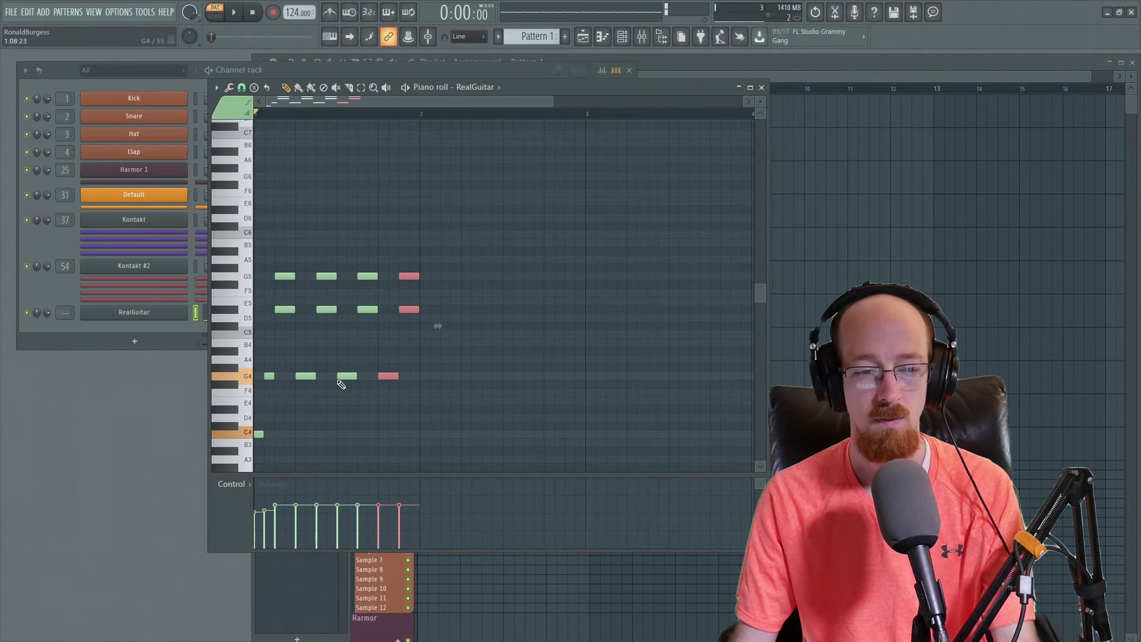
Stretch the C4 bass note across the whole bar and duplicate all of bar 1's notes into bar 2.
{"action": "left_click_drag", "start_coordinate": [260, 435], "coordinate": [333, 440]}
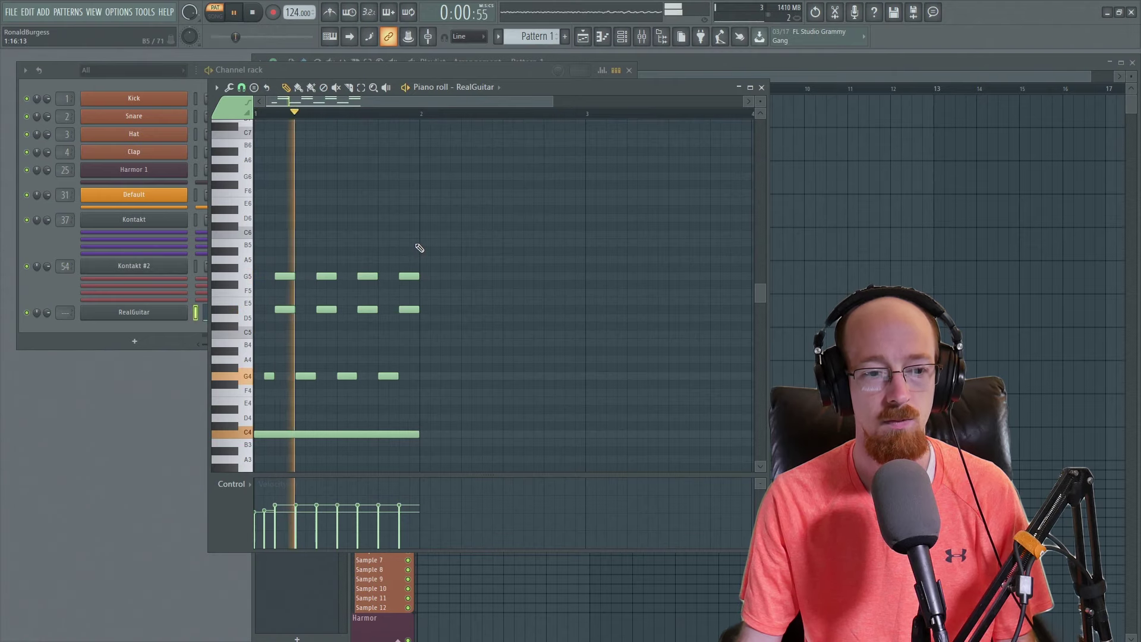
{"action": "key", "text": "space"}
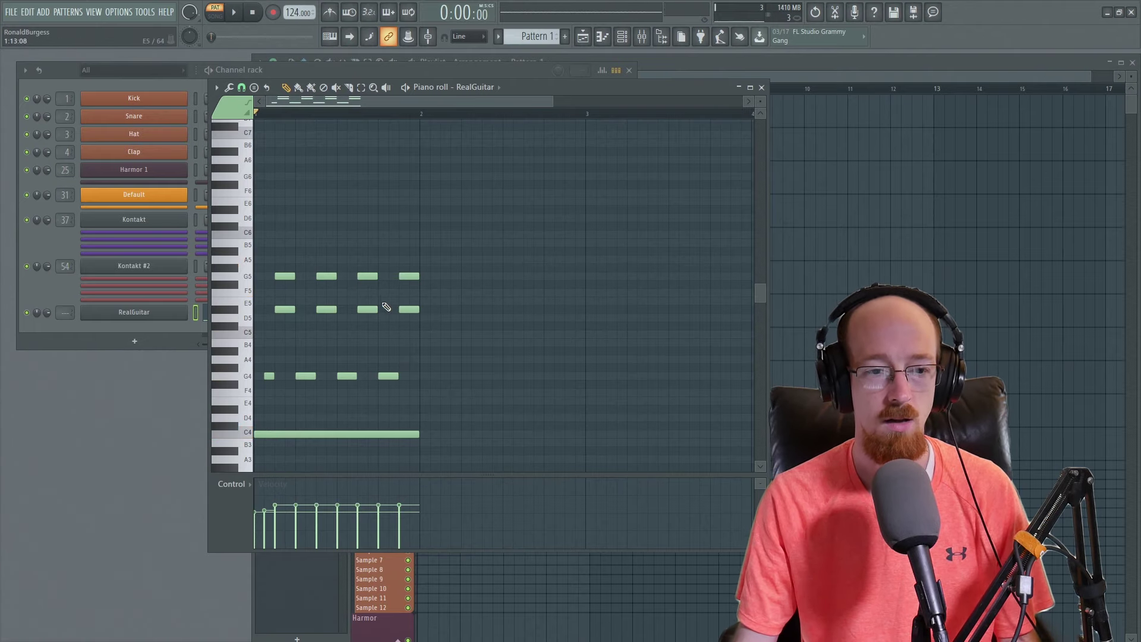
{"action": "left_click_drag", "start_coordinate": [478, 221], "coordinate": [438, 438]}
{"action": "left_click", "coordinate": [435, 425], "text": "ctrl"}
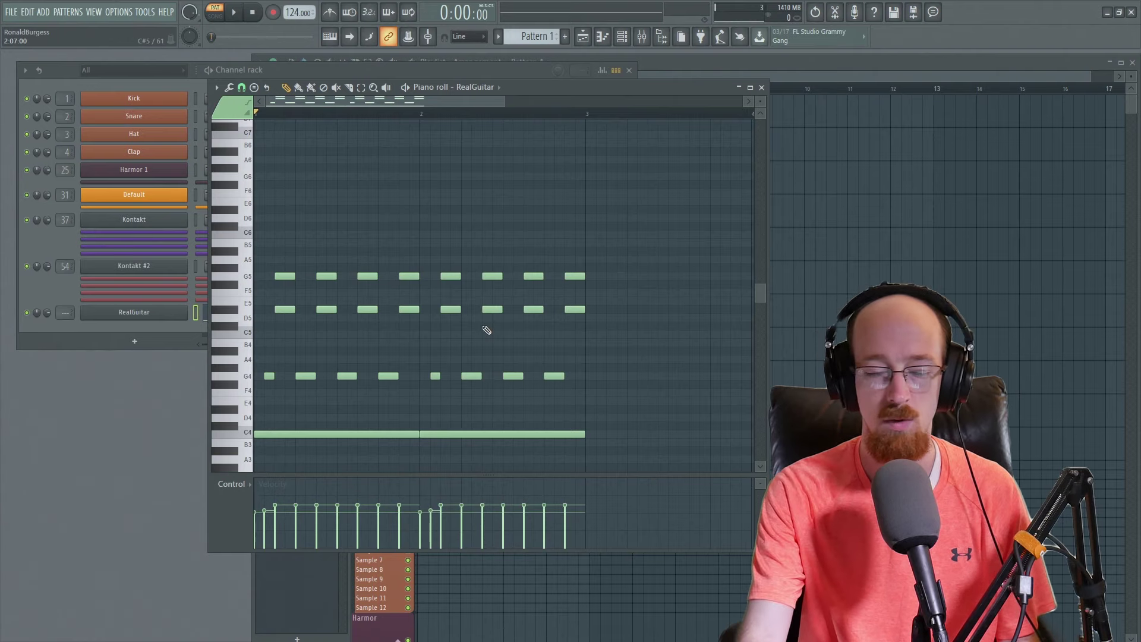
Raise bar 2's upper notes to F5 and A5 and play both bars.
{"action": "left_click_drag", "start_coordinate": [440, 302], "coordinate": [450, 256]}
{"action": "key", "text": "space"}
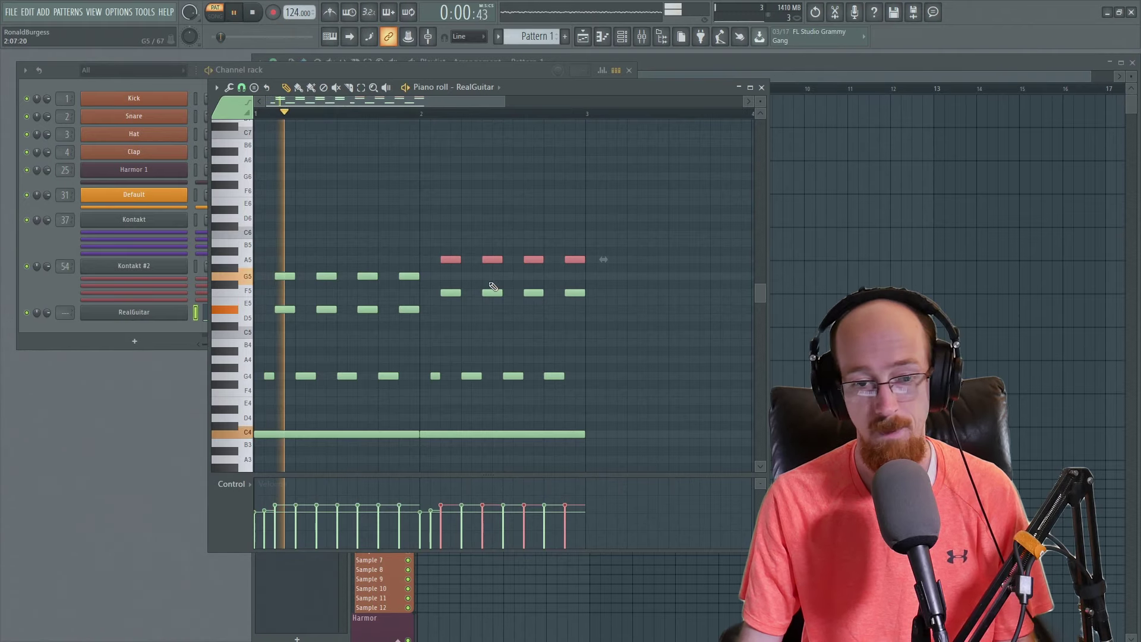
{"action": "scroll", "coordinate": [466, 311], "scroll_direction": "down", "scroll_amount": 2}
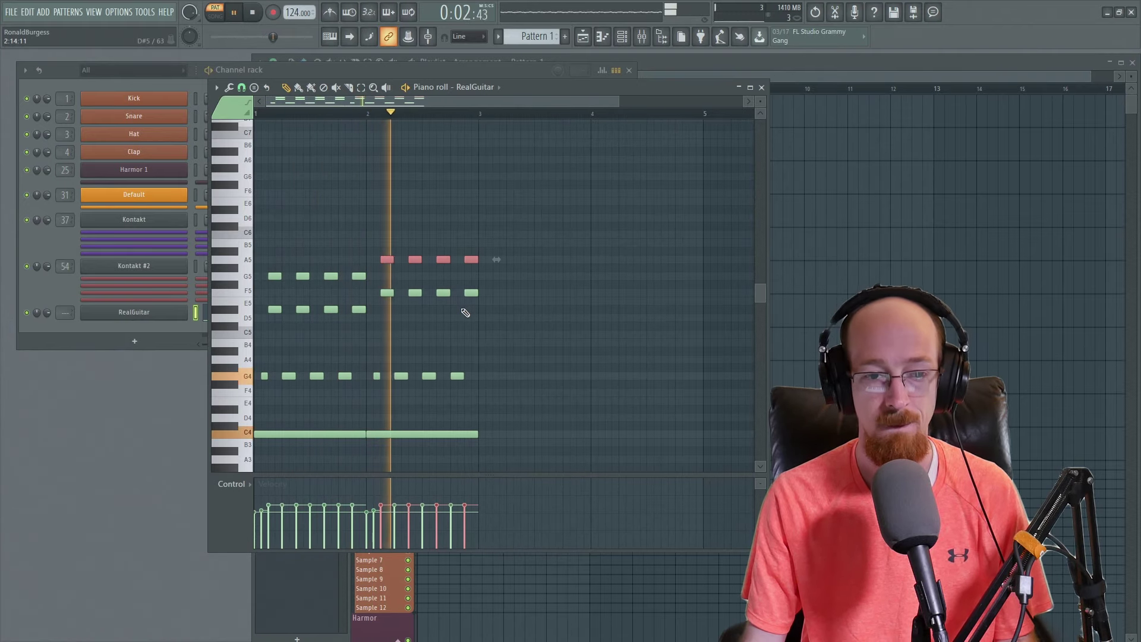
{"action": "key", "text": "space"}
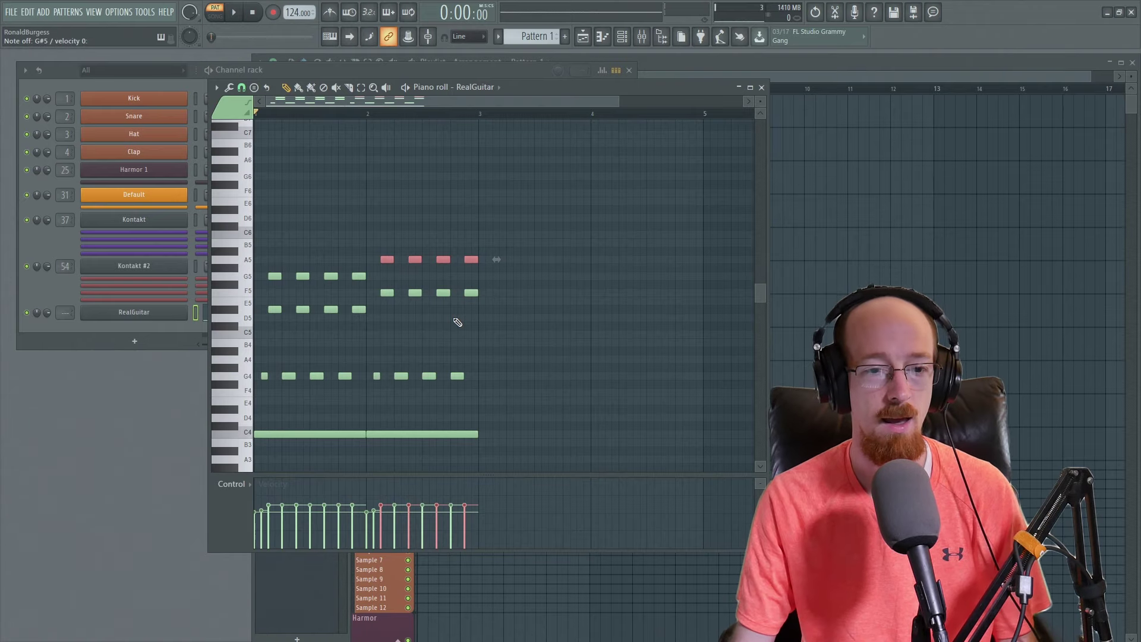
Lower bar 2's top notes to G#5, audition them, and build bar 3 with the same rhythm using A#4, D5 and F5.
{"action": "left_click_drag", "start_coordinate": [382, 241], "coordinate": [472, 269]}
{"action": "key", "text": "space"}
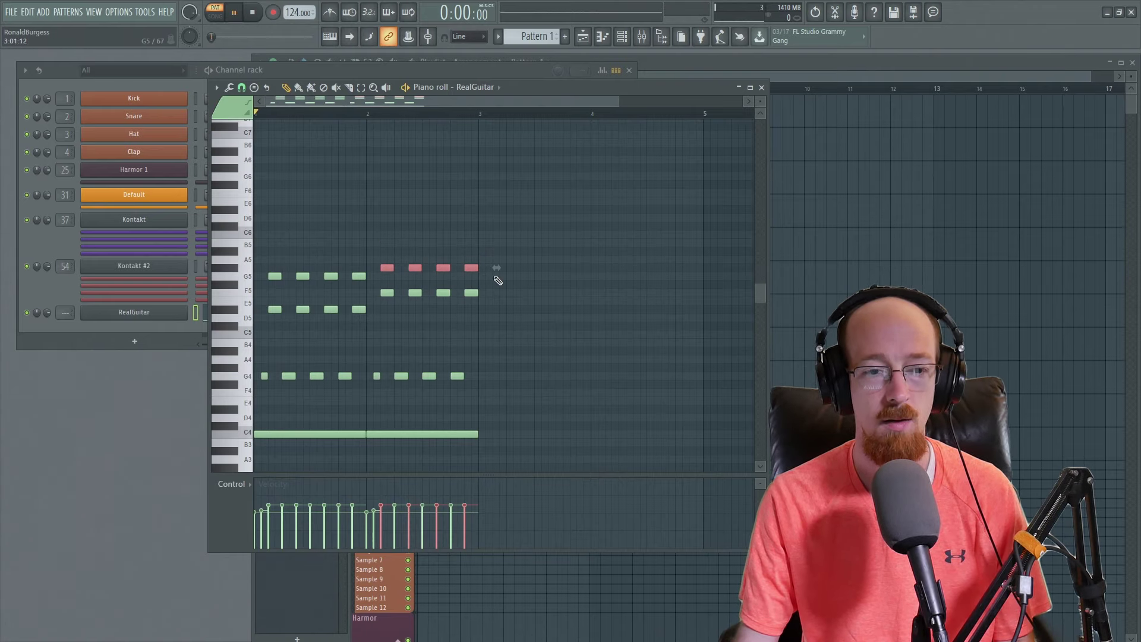
{"action": "scroll", "coordinate": [449, 230], "scroll_direction": "down", "scroll_amount": 2, "text": "ctrl"}
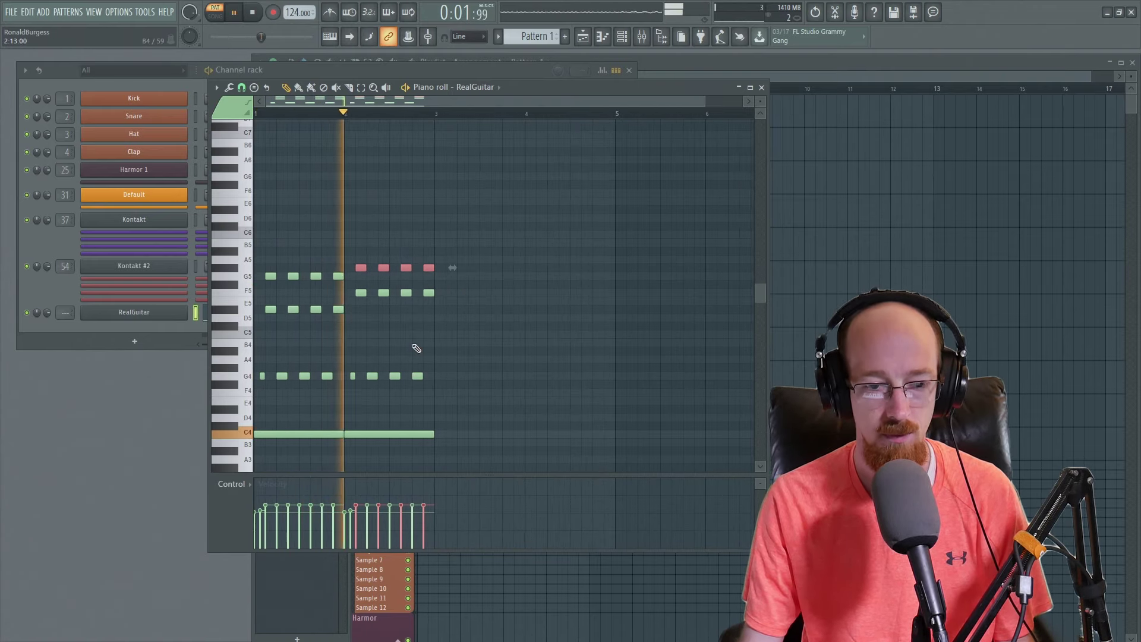
{"action": "key", "text": "space"}
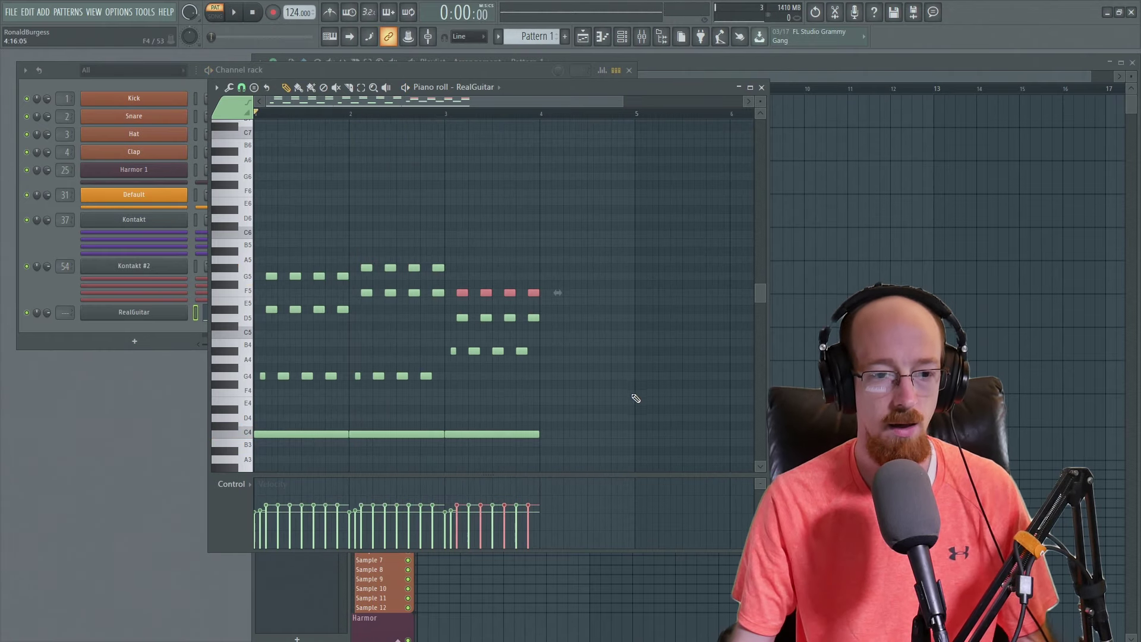
Lengthen all the upper two-note chords across the three bars until each one connects to the next, and play the result.
{"action": "scroll", "coordinate": [618, 305], "scroll_direction": "up", "scroll_amount": 3, "text": "ctrl"}
{"action": "left_click_drag", "start_coordinate": [290, 250], "coordinate": [736, 310]}
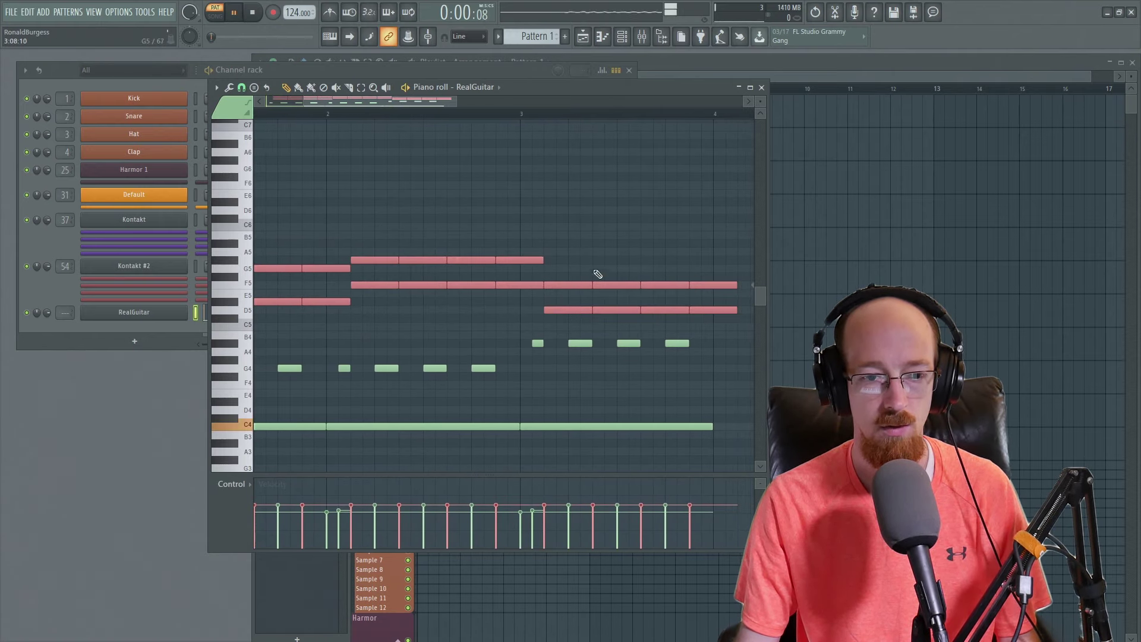
{"action": "scroll", "coordinate": [543, 257], "scroll_direction": "down", "scroll_amount": 2, "text": "ctrl"}
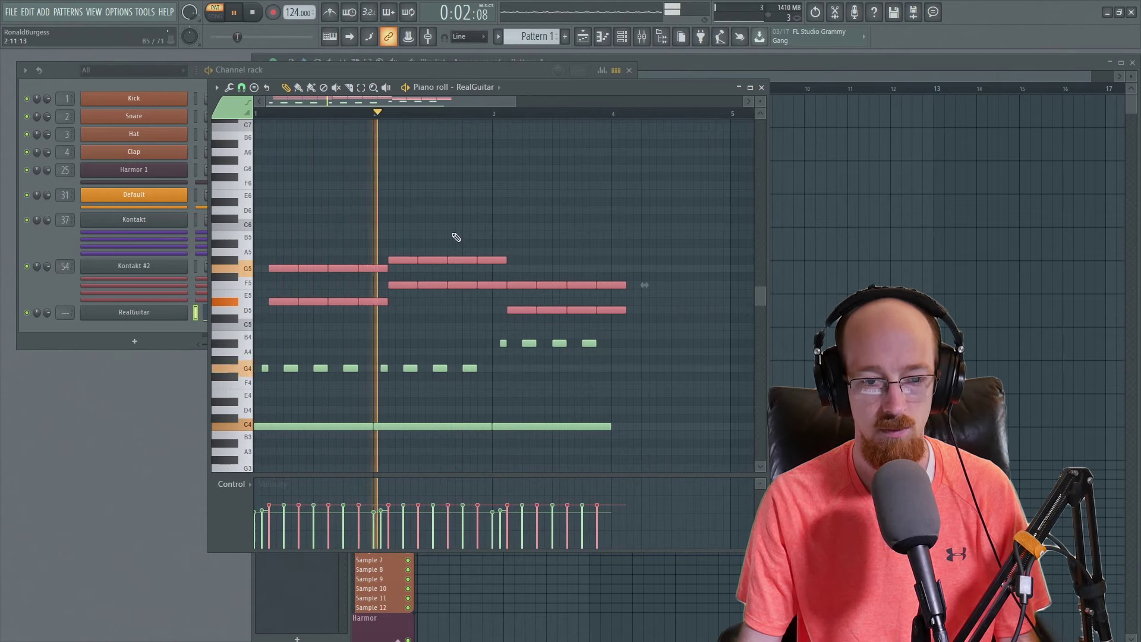
Duplicate bar 3's picked notes and C4 bass note into bar 4, and lower the copied picked notes to F4.
{"action": "scroll", "coordinate": [456, 238], "scroll_direction": "down", "scroll_amount": 1, "text": "ctrl"}
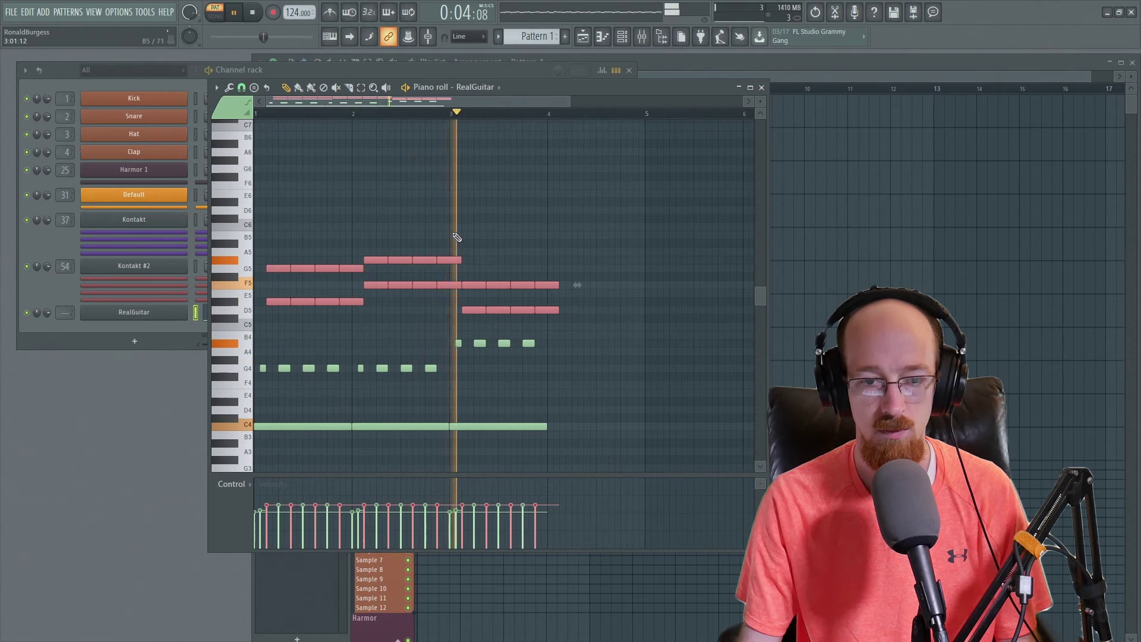
{"action": "scroll", "coordinate": [512, 278], "scroll_direction": "up", "scroll_amount": 1, "text": "ctrl"}
{"action": "key", "text": "space"}
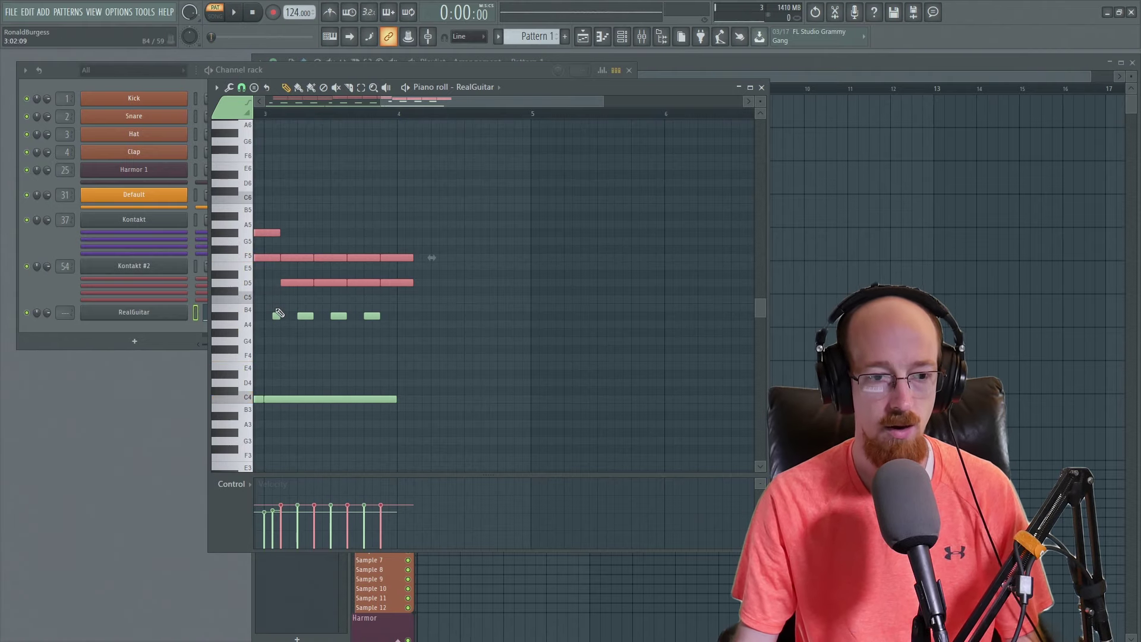
{"action": "left_click_drag", "start_coordinate": [275, 308], "coordinate": [442, 422]}
{"action": "key", "text": "ctrl+b"}
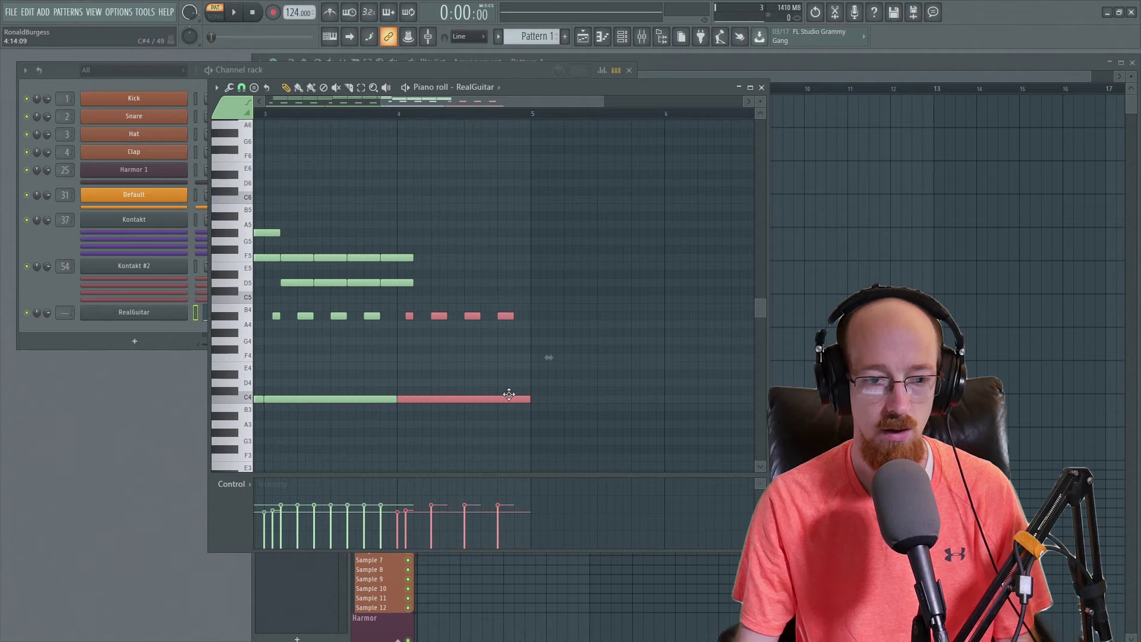
{"action": "left_click", "coordinate": [398, 319]}
{"action": "left_click_drag", "start_coordinate": [411, 310], "coordinate": [509, 357]}
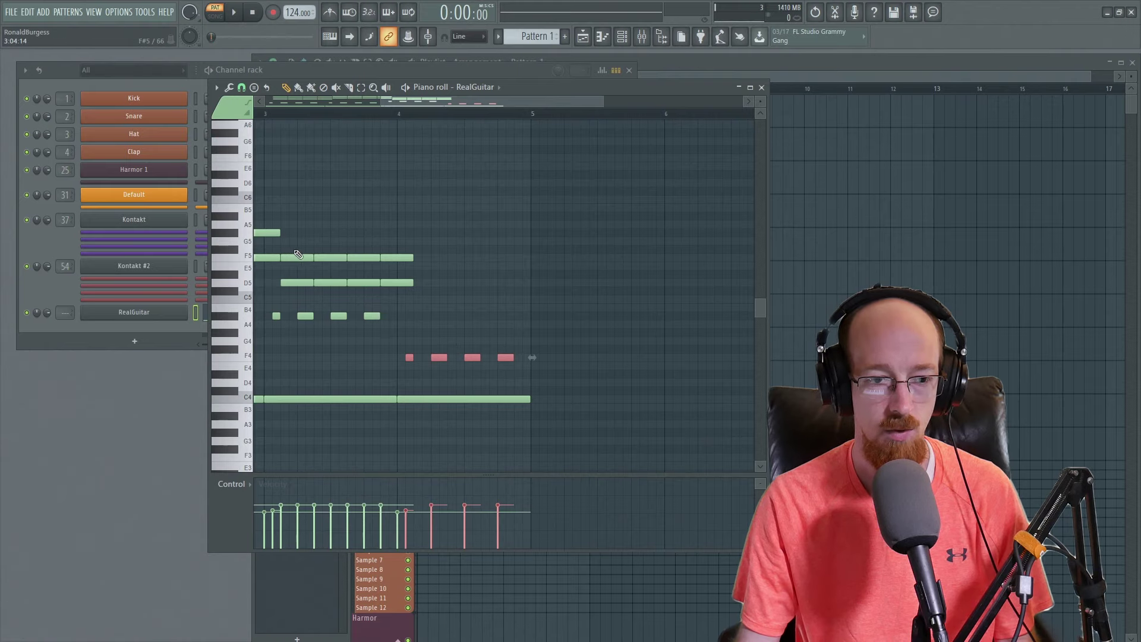
Duplicate bar 3's upper two-note chords into bar 4 and lower them to D#5 and C5.
{"action": "left_click_drag", "start_coordinate": [294, 245], "coordinate": [414, 291]}
{"action": "key", "text": "ctrl+b"}
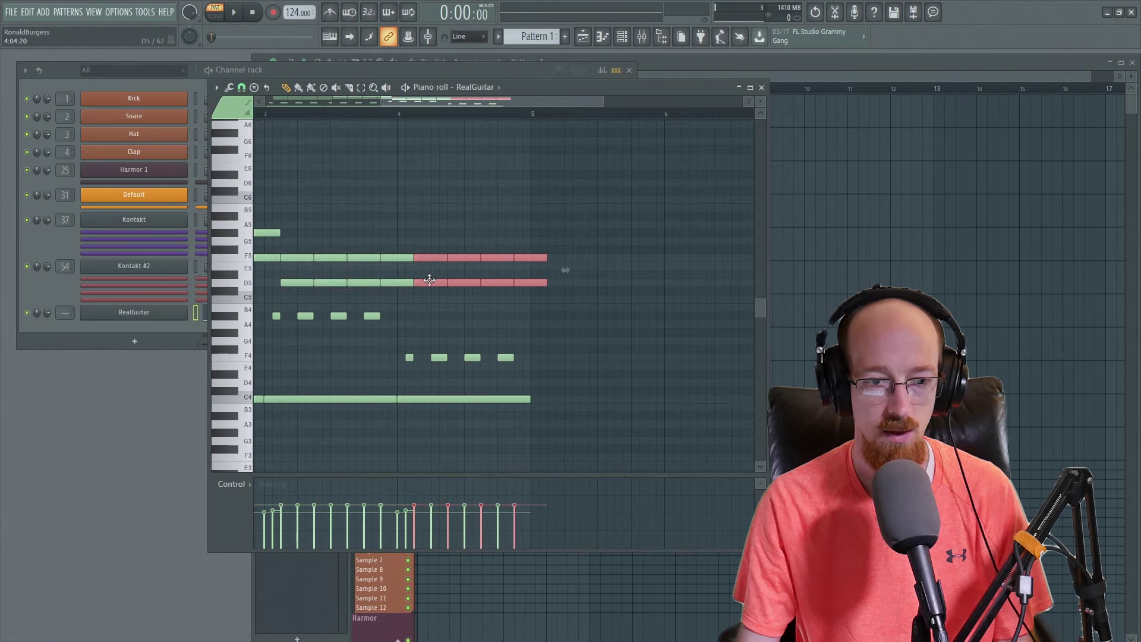
{"action": "left_click_drag", "start_coordinate": [431, 283], "coordinate": [429, 305]}
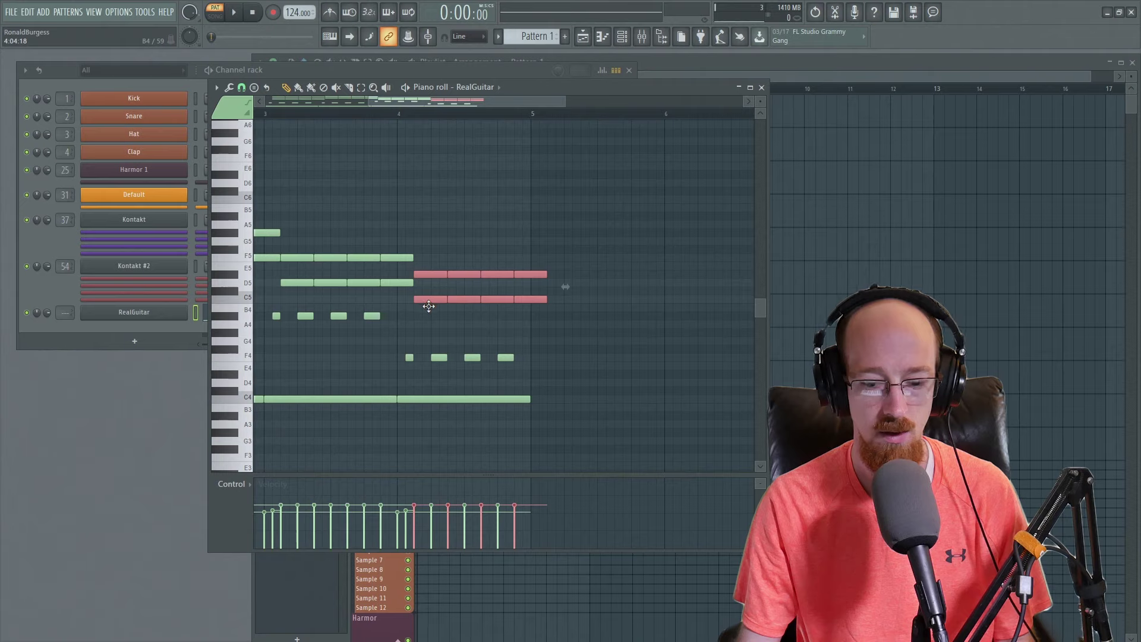
Raise bar 4's top notes to F5 and its last three picked notes to G#4, and play all four bars.
{"action": "key", "text": "space"}
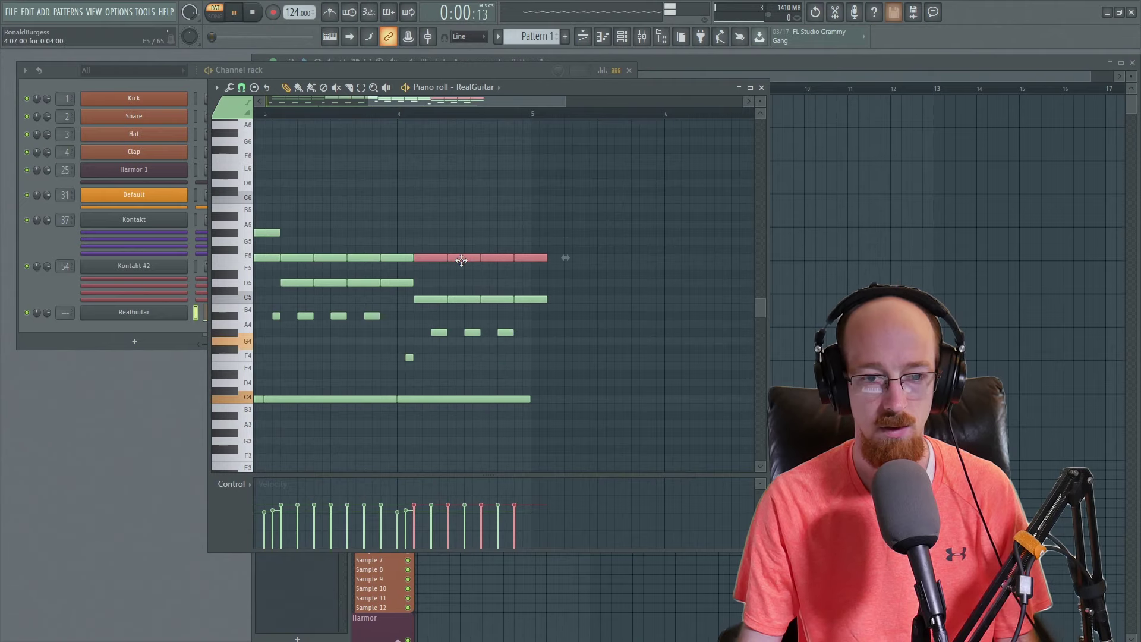
{"action": "scroll", "coordinate": [464, 264], "scroll_direction": "down", "scroll_amount": 2}
{"action": "scroll", "coordinate": [482, 269], "scroll_direction": "down", "scroll_amount": 2}
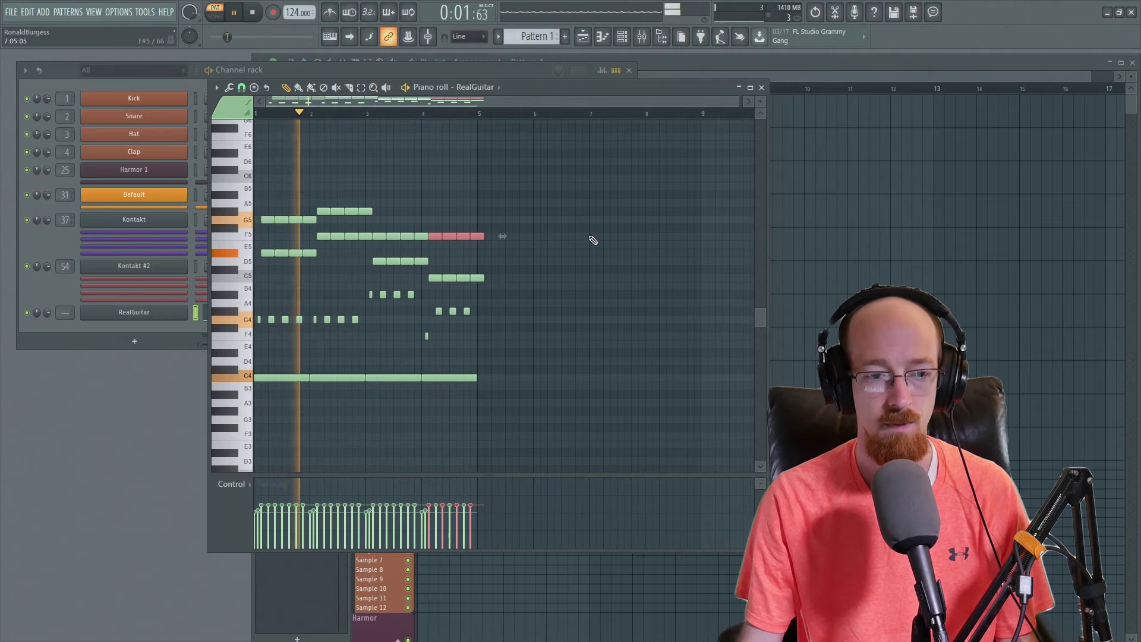
{"action": "scroll", "coordinate": [587, 279], "scroll_direction": "up", "scroll_amount": 2}
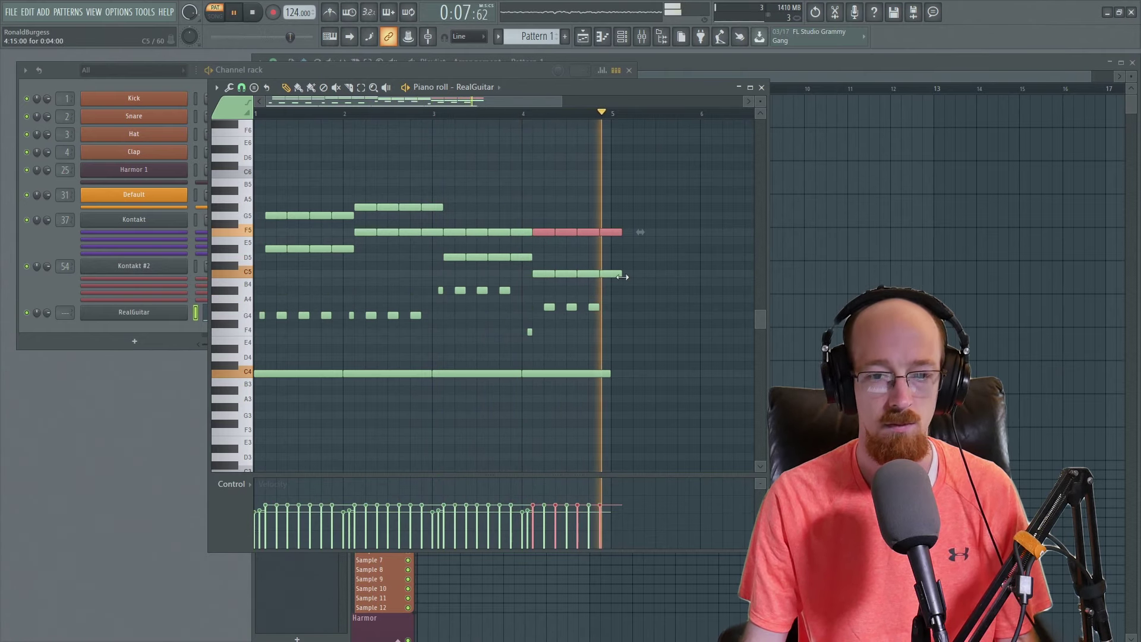
{"action": "key", "text": "space"}
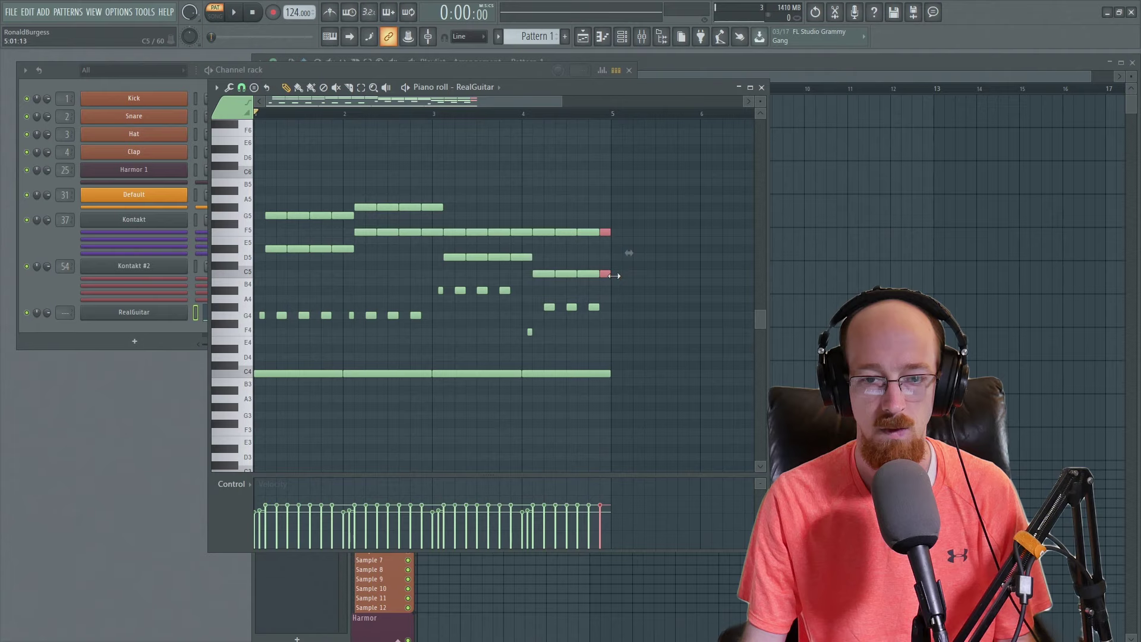
{"action": "scroll", "coordinate": [455, 314], "scroll_direction": "down", "scroll_amount": 2}
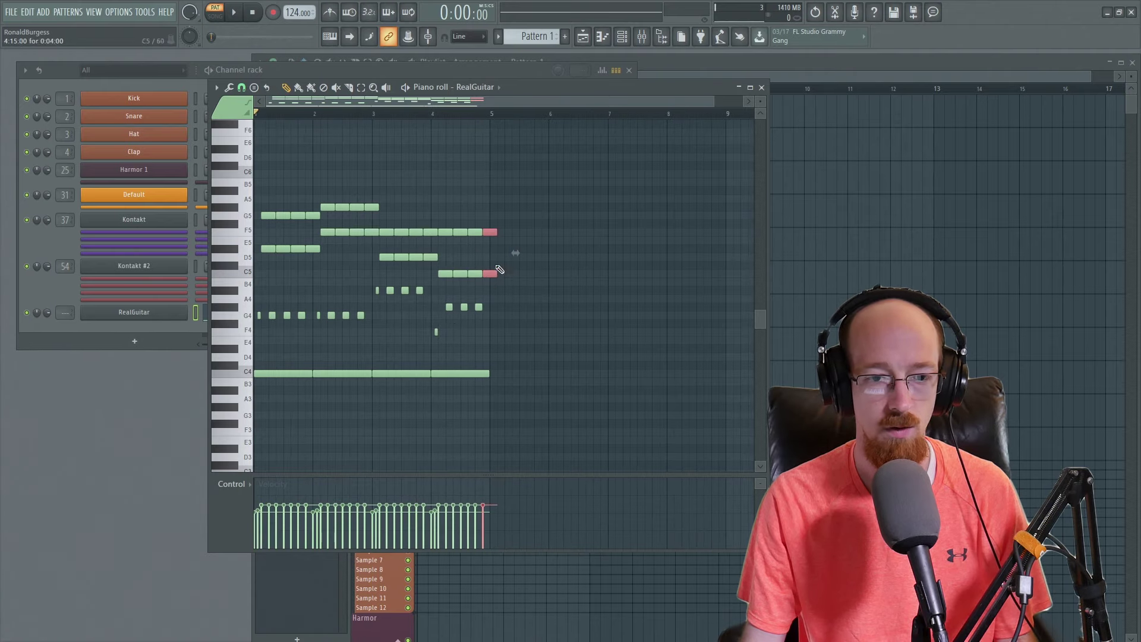
Place Pattern 1 in the playlist at bar 1 on the Master track and again at bar 5 on Extra 1.
{"action": "left_click", "coordinate": [817, 77]}
{"action": "left_click", "coordinate": [741, 138]}
{"action": "left_click_drag", "start_coordinate": [786, 138], "coordinate": [426, 95]}
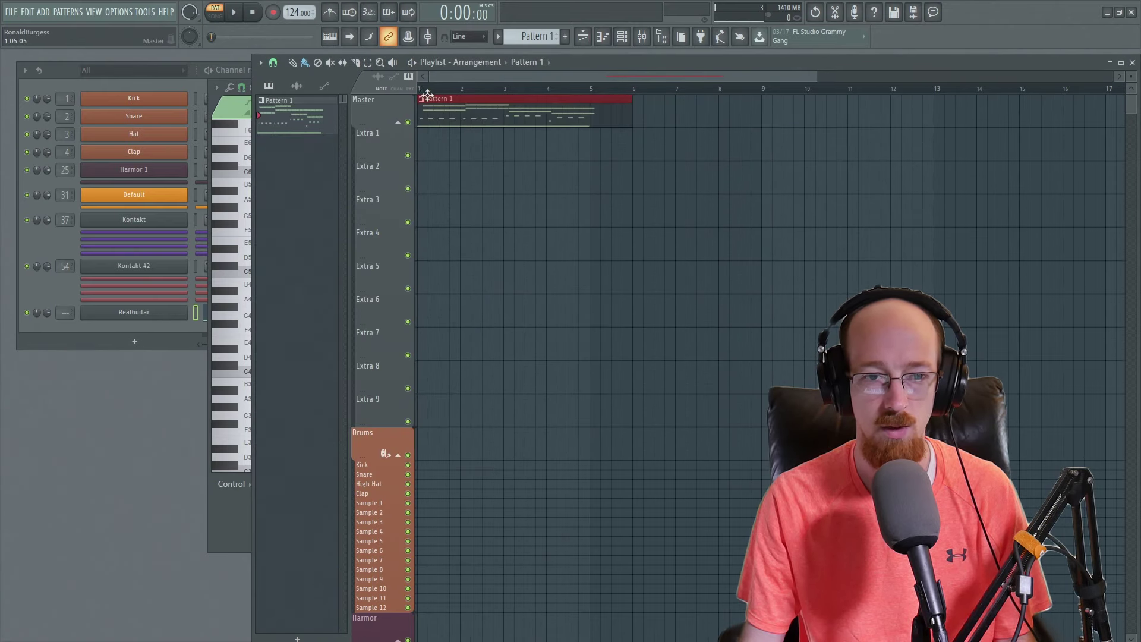
{"action": "left_click_drag", "start_coordinate": [678, 156], "coordinate": [650, 164]}
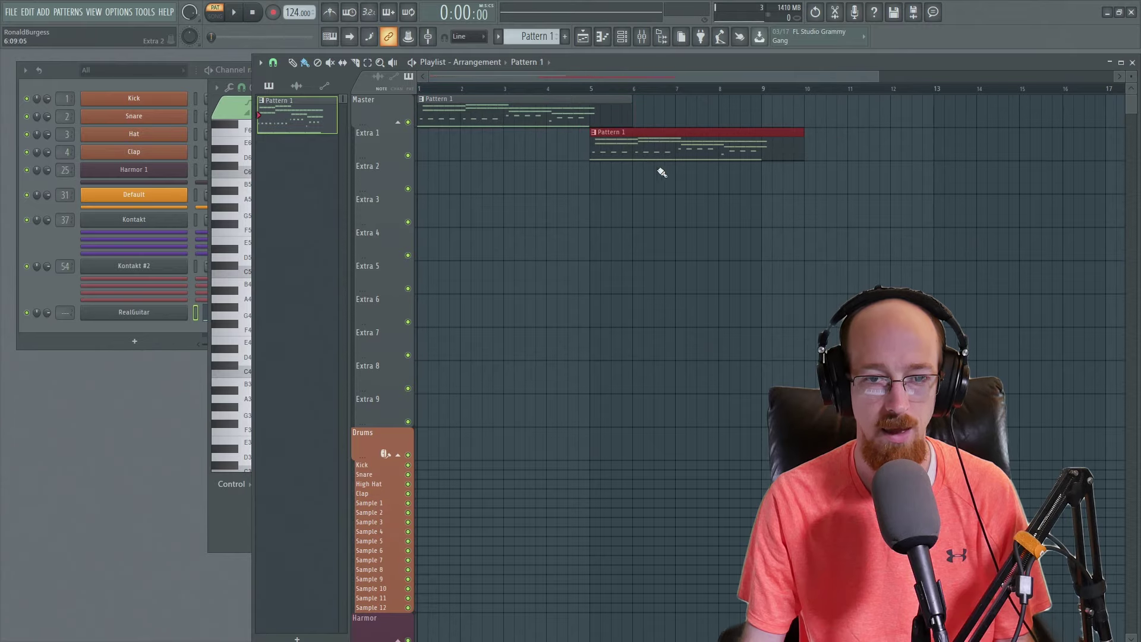
Play the overlapping pattern clips in song mode and set the playback position near bar 5.
{"action": "scroll", "coordinate": [540, 178], "scroll_direction": "down", "scroll_amount": 1}
{"action": "scroll", "coordinate": [536, 176], "scroll_direction": "down", "scroll_amount": 2}
{"action": "key", "text": "space"}
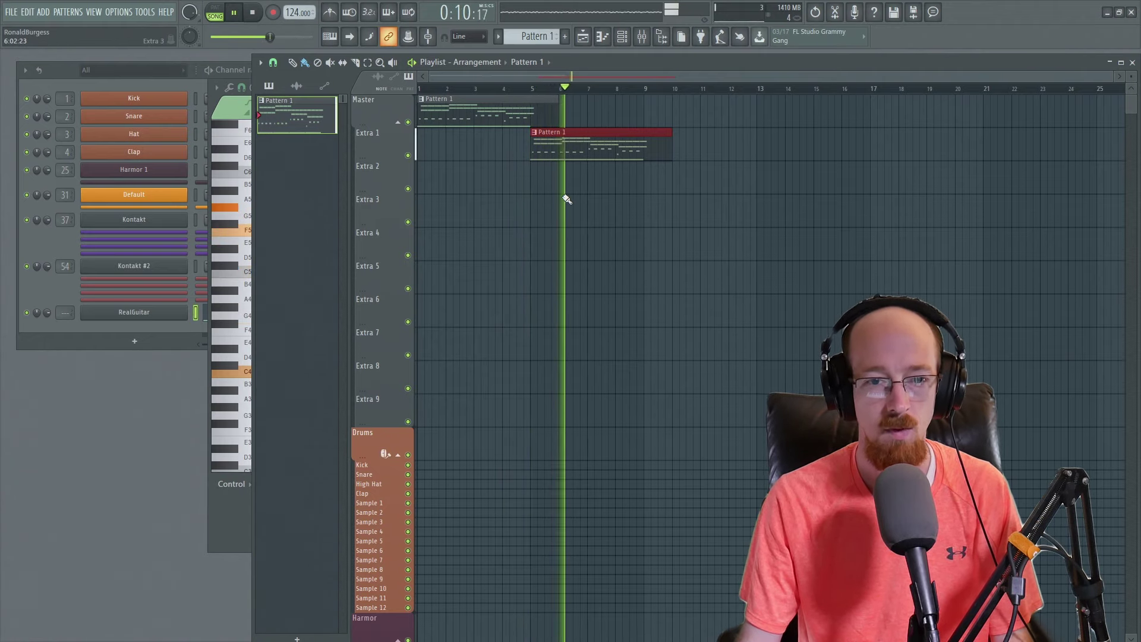
{"action": "key", "text": "space"}
{"action": "left_click", "coordinate": [539, 157]}
{"action": "left_click", "coordinate": [538, 91]}
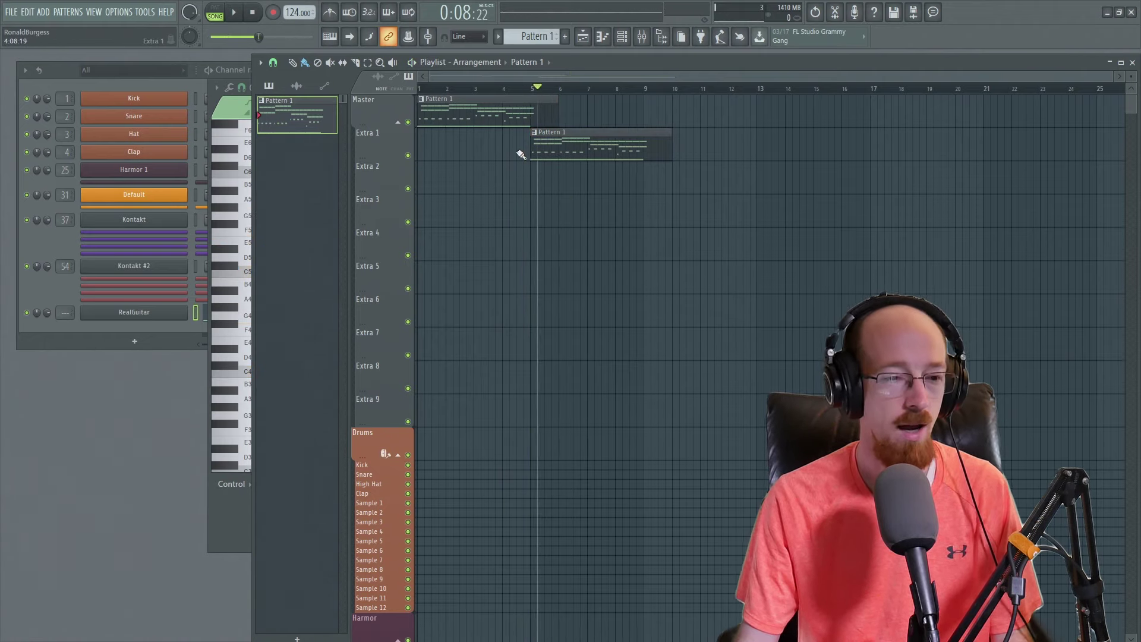
Browse the plugins available for a new channel and review the melody in Kontakt 1's piano roll.
{"action": "left_click", "coordinate": [16, 305]}
{"action": "left_click", "coordinate": [130, 341]}
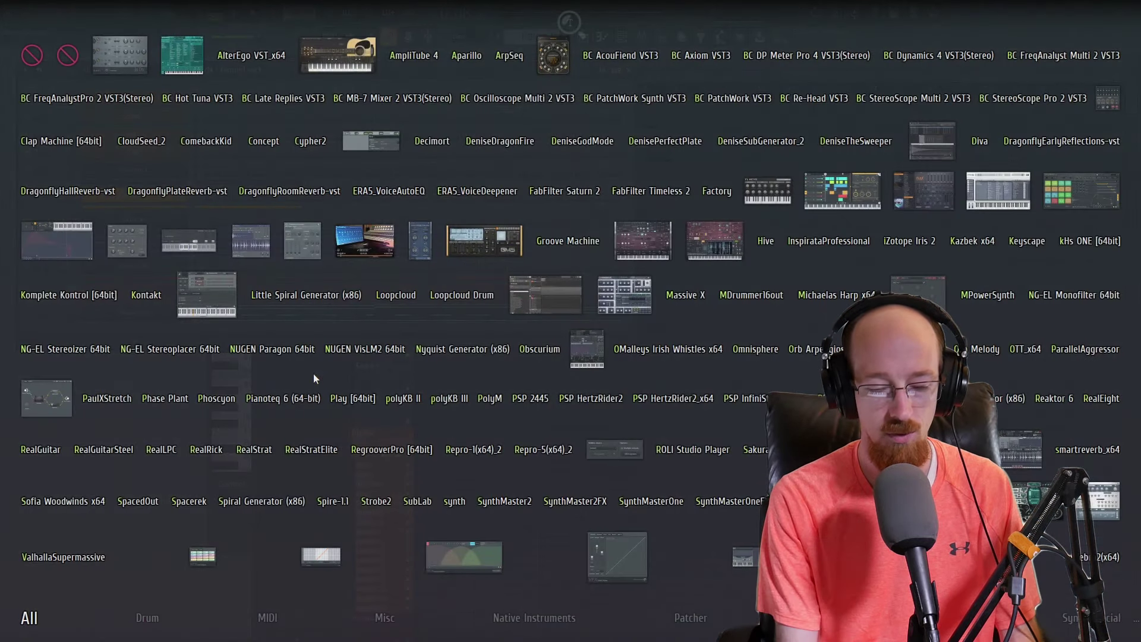
{"action": "left_click", "coordinate": [155, 557]}
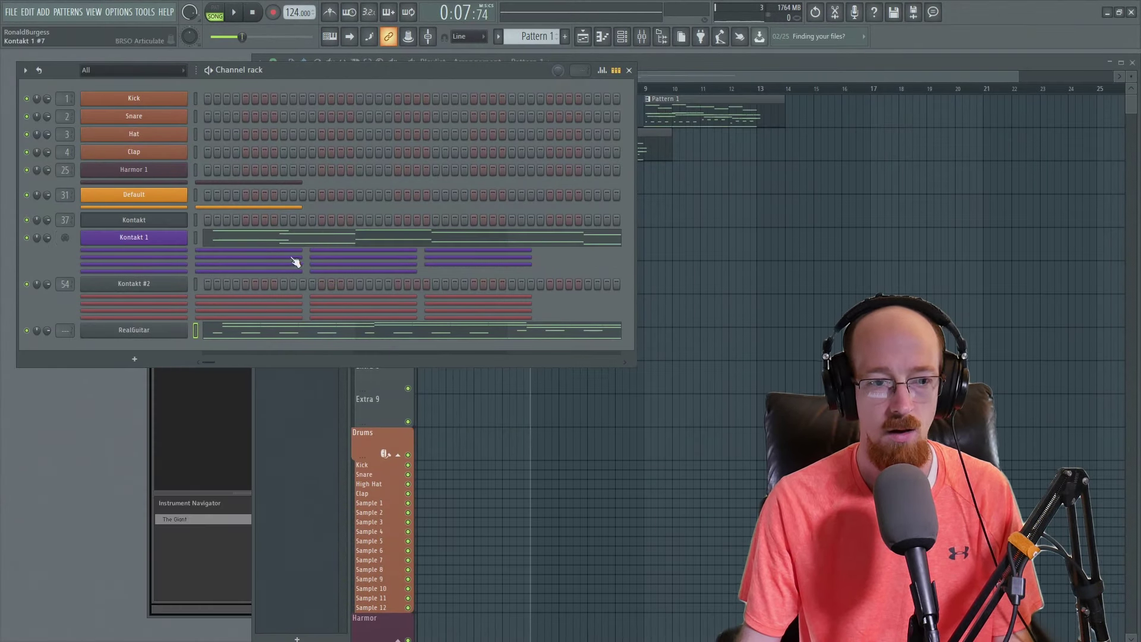
{"action": "left_click", "coordinate": [304, 240]}
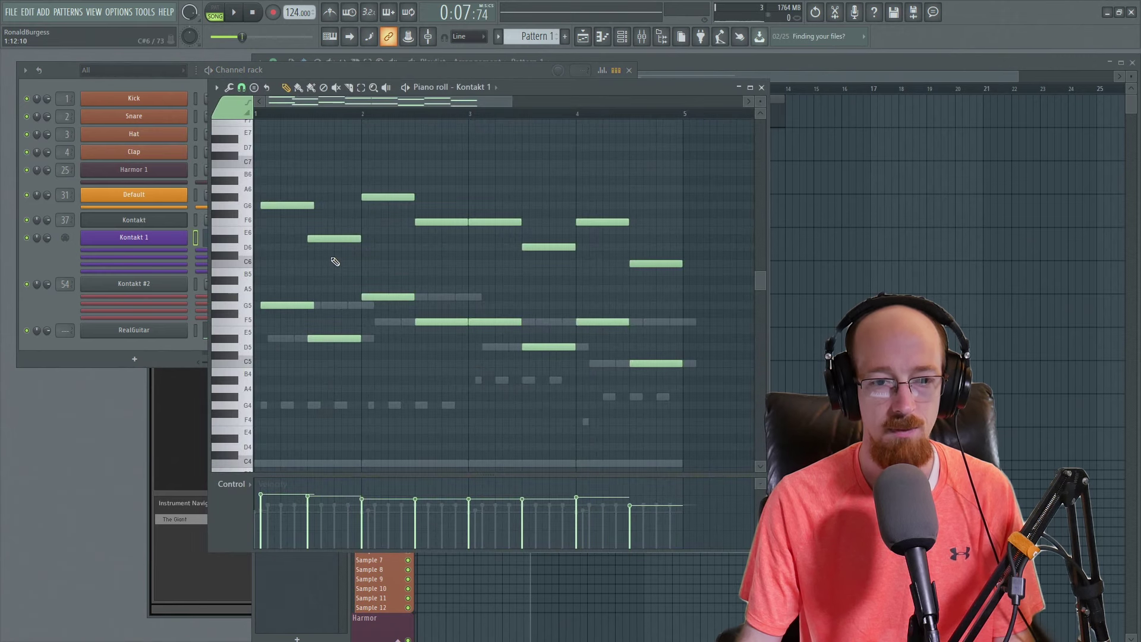
{"action": "scroll", "coordinate": [369, 217], "scroll_direction": "down", "scroll_amount": 1}
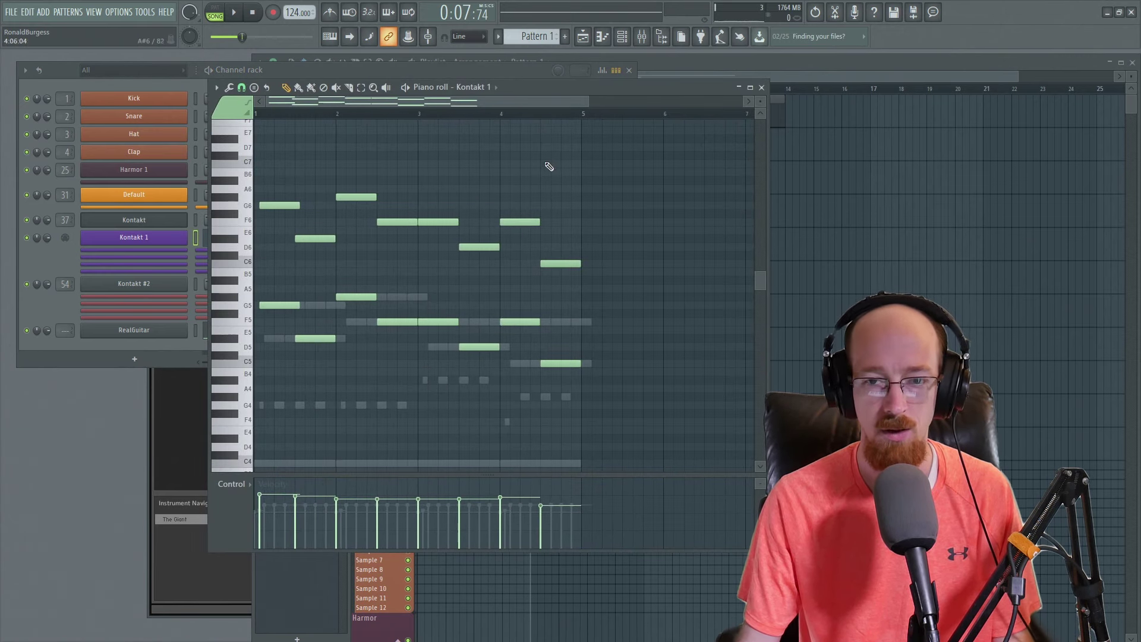
{"action": "left_click", "coordinate": [762, 89]}
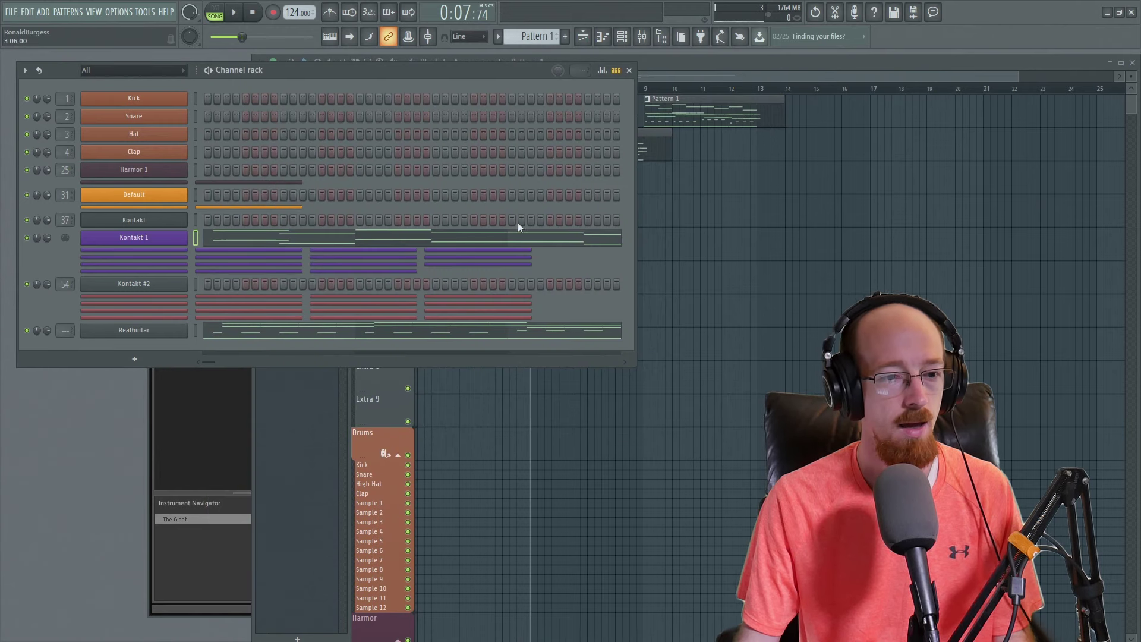
Open the RealGuitar instrument and play the arrangement while watching its fretboard.
{"action": "left_click", "coordinate": [167, 334]}
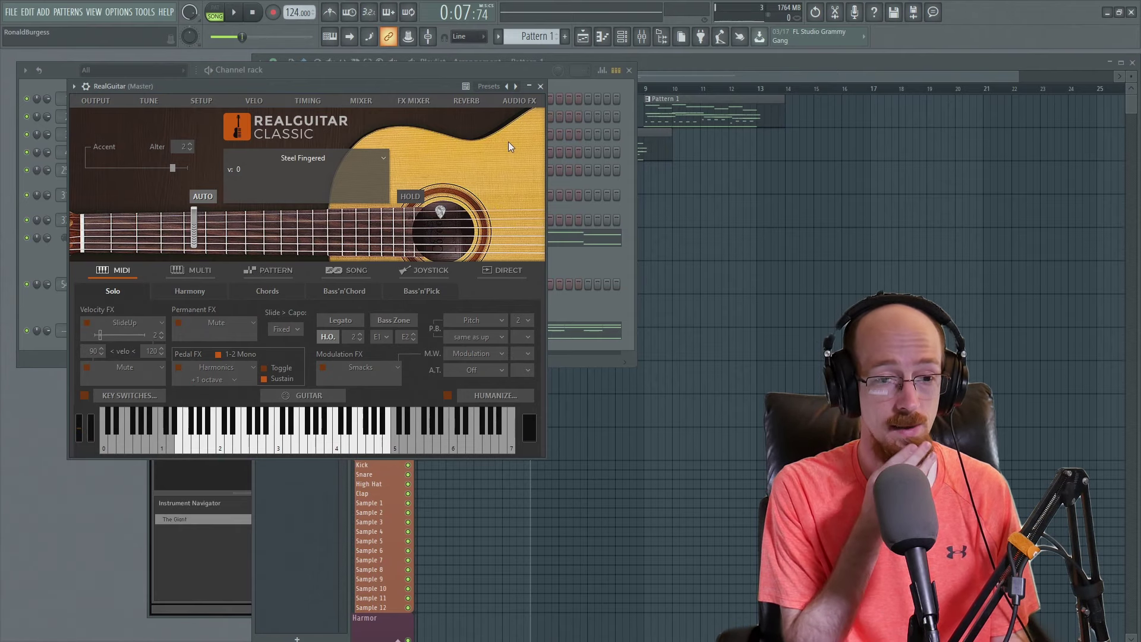
{"action": "key", "text": "space"}
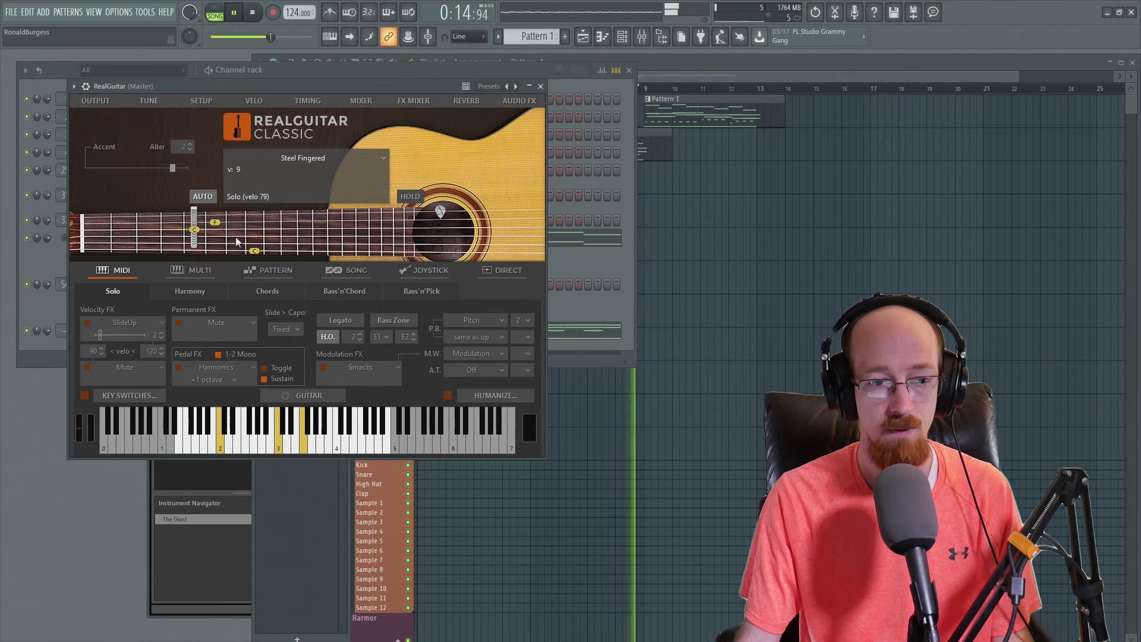
{"action": "key", "text": "space"}
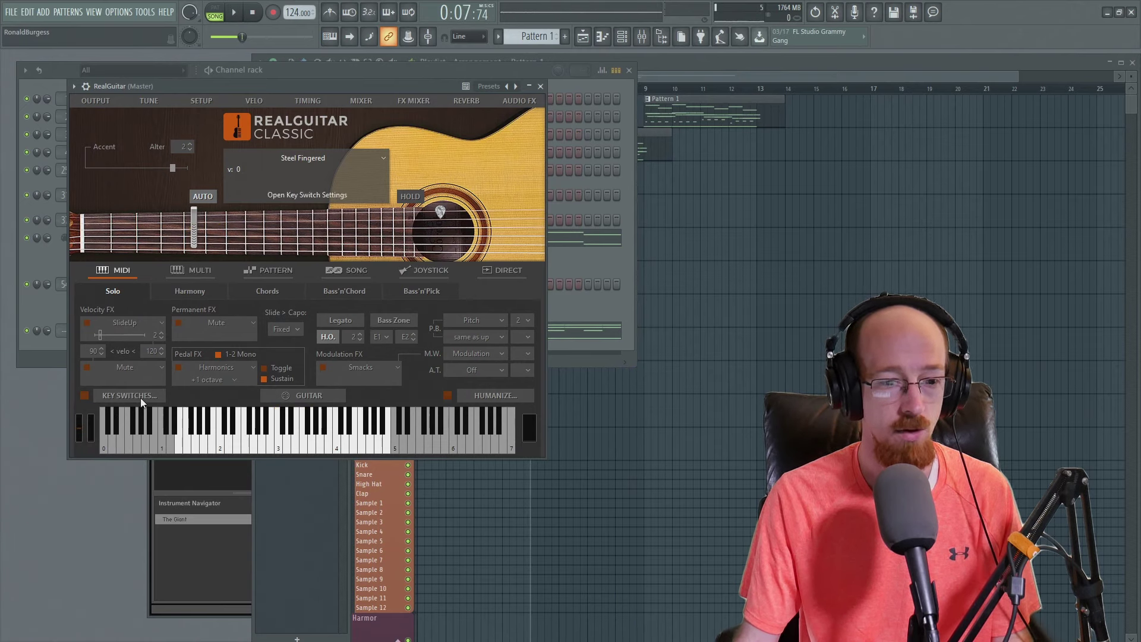
Enable RealGuitar's key switches and arrange their settings list beside the low octaves of the instrument's piano roll.
{"action": "left_click", "coordinate": [140, 397]}
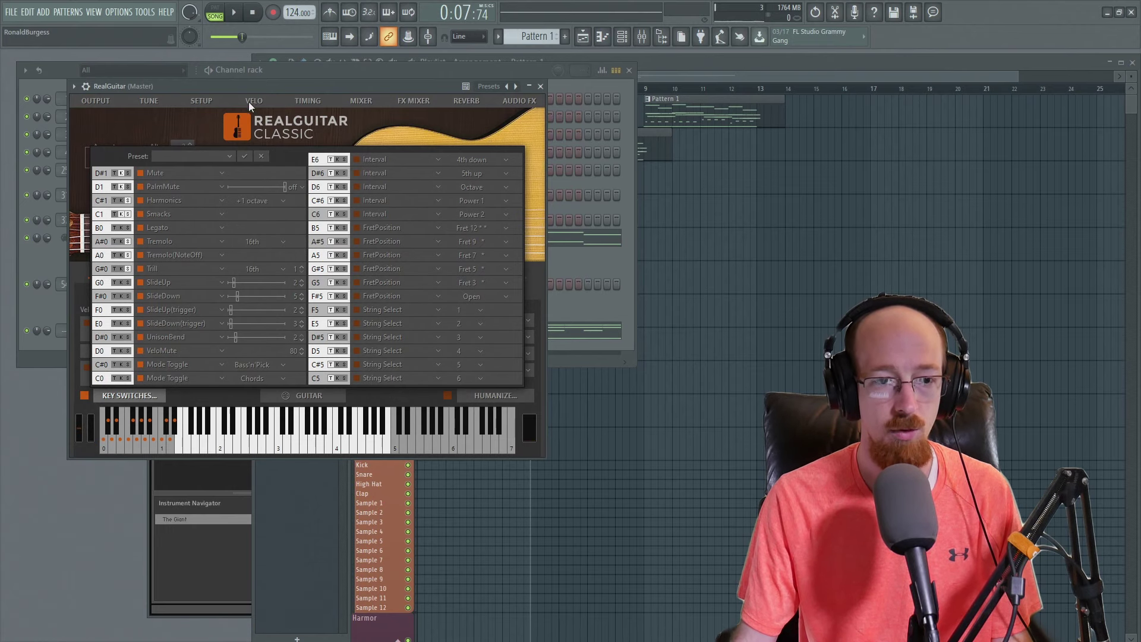
{"action": "left_click_drag", "start_coordinate": [322, 87], "coordinate": [822, 56]}
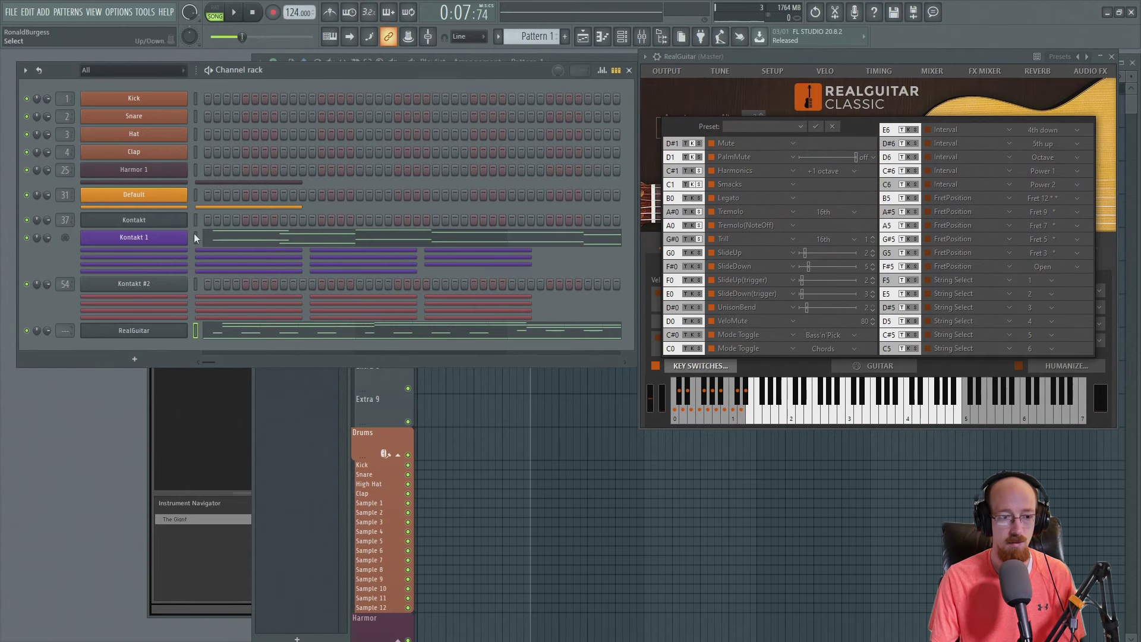
{"action": "left_click", "coordinate": [216, 334]}
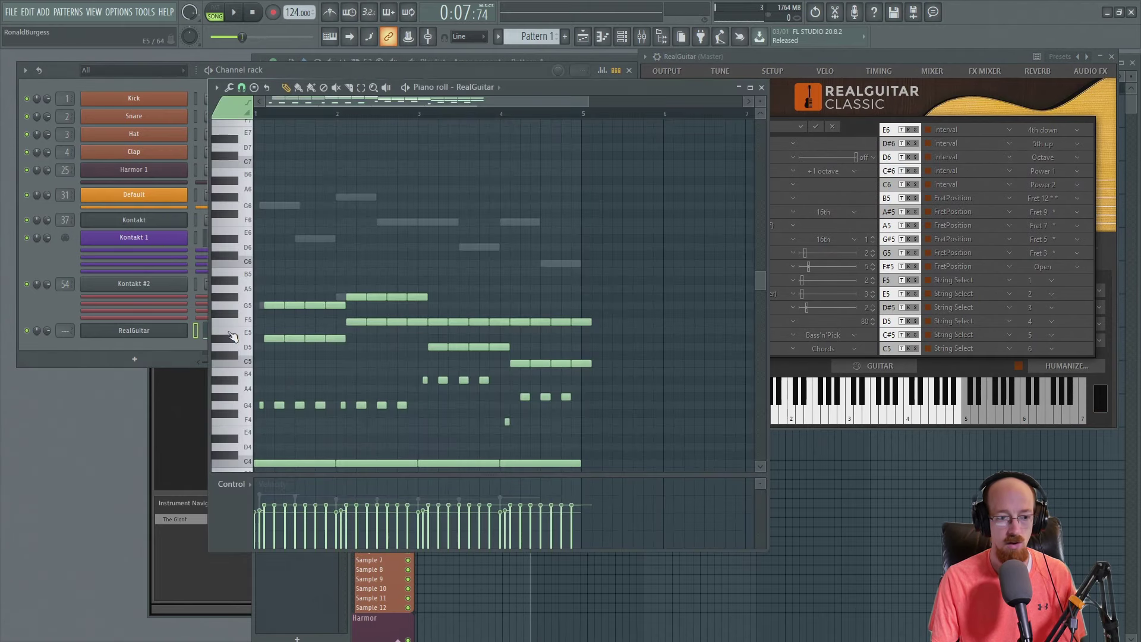
{"action": "scroll", "coordinate": [285, 347], "scroll_direction": "down", "scroll_amount": 3}
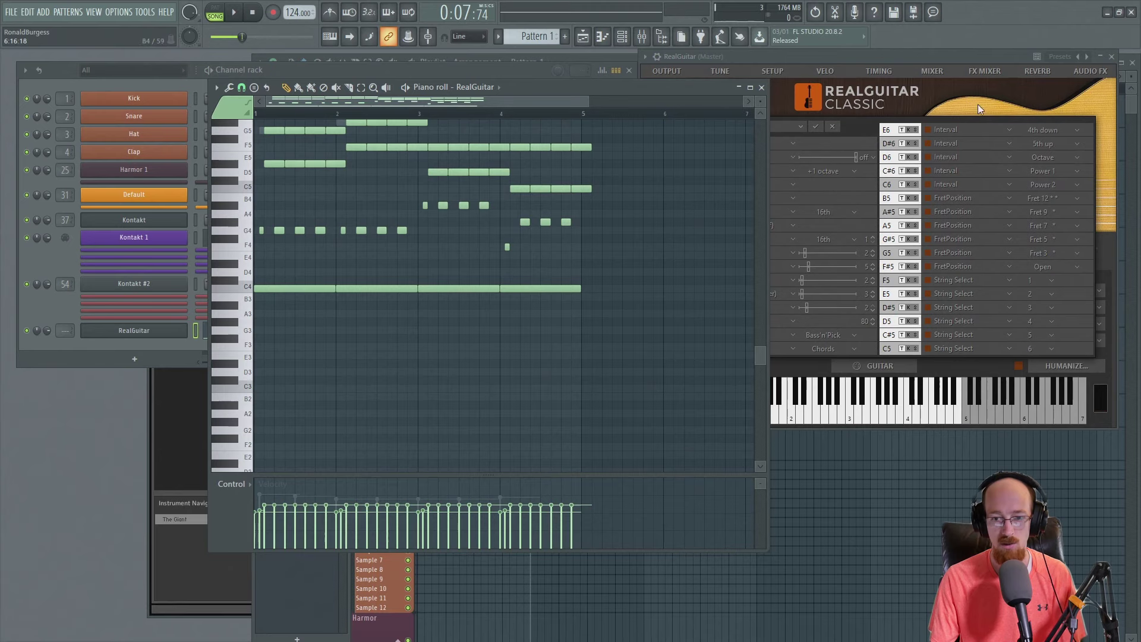
{"action": "left_click", "coordinate": [824, 285]}
{"action": "left_click", "coordinate": [717, 366]}
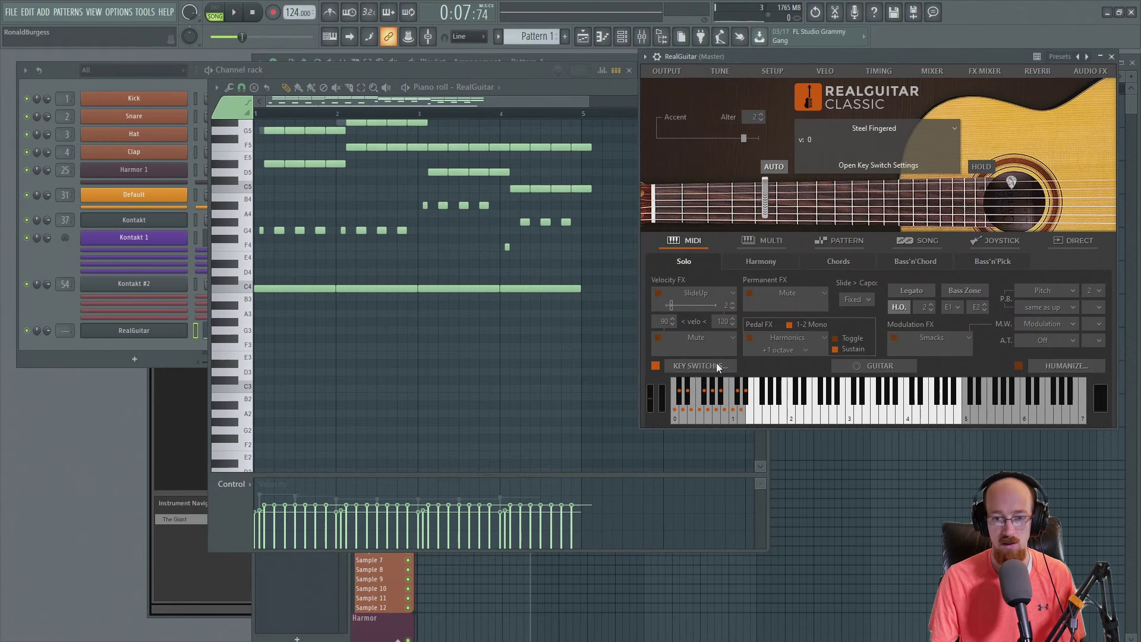
{"action": "left_click", "coordinate": [718, 367]}
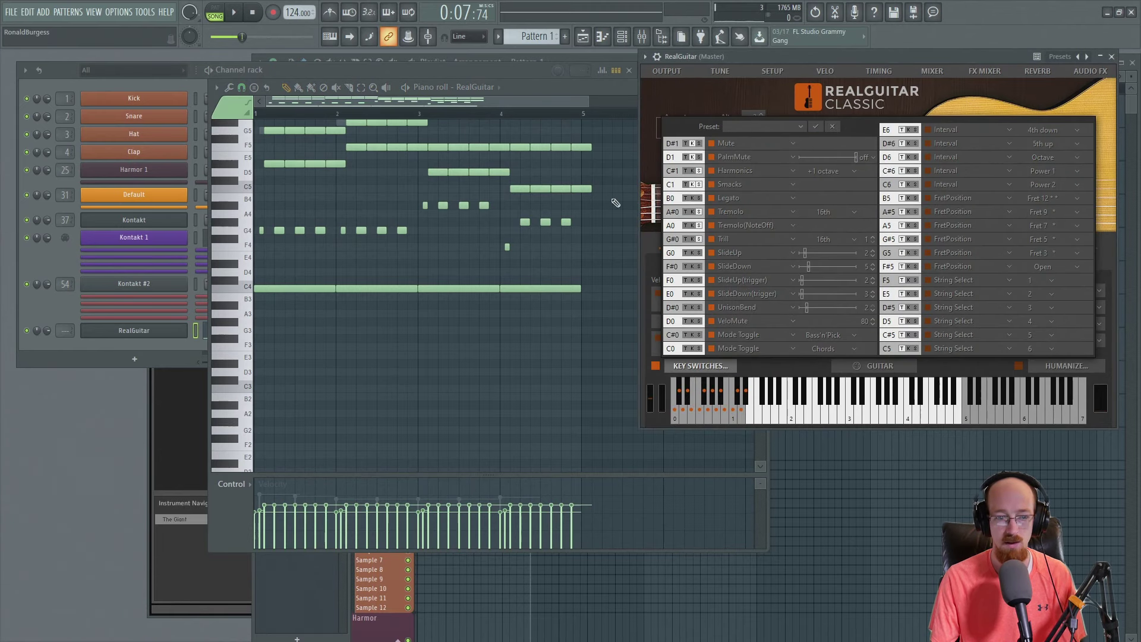
Add a D3 note for the PalmMute key switch, stretch it across all four bars, and play the result.
{"action": "left_click", "coordinate": [254, 374]}
{"action": "left_click", "coordinate": [262, 372]}
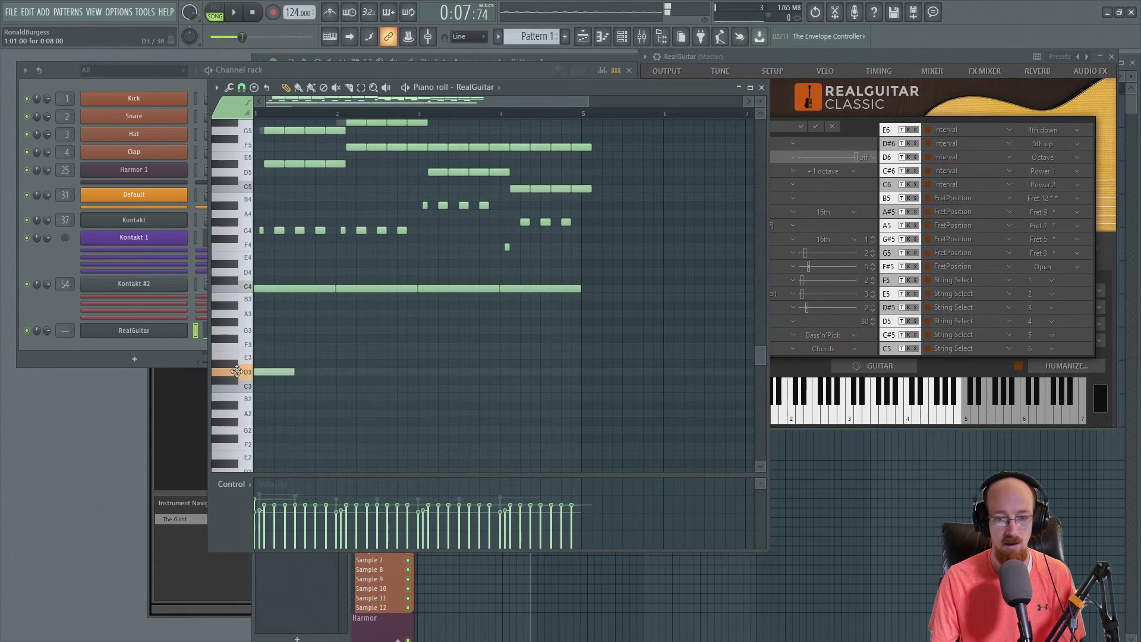
{"action": "left_click", "coordinate": [298, 373]}
{"action": "right_click", "coordinate": [299, 373]}
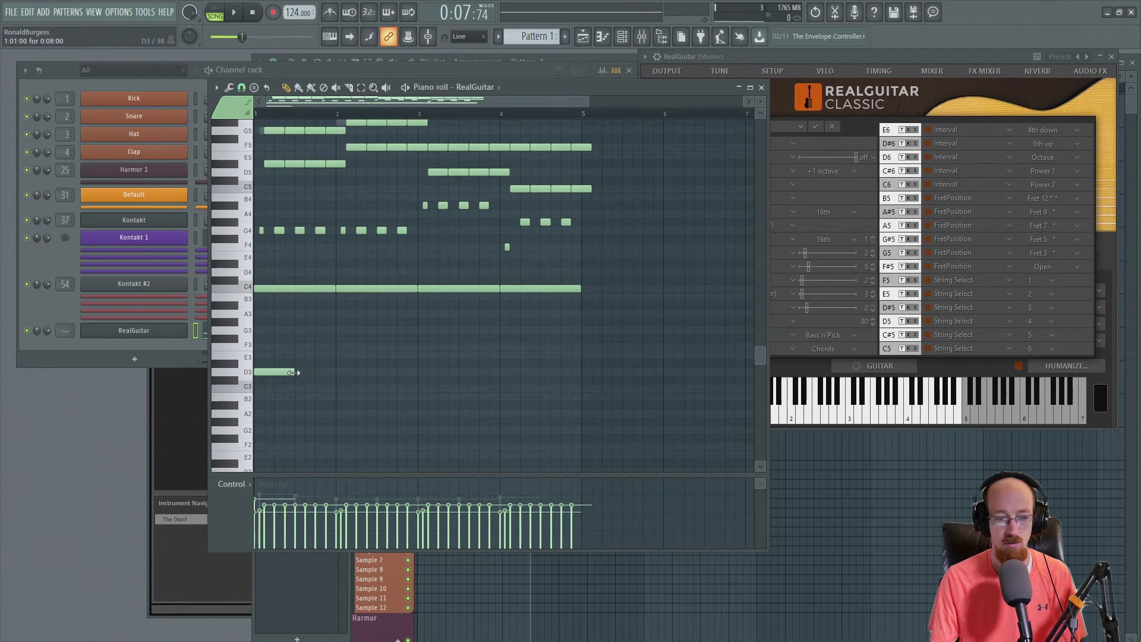
{"action": "left_click_drag", "start_coordinate": [293, 372], "coordinate": [556, 369]}
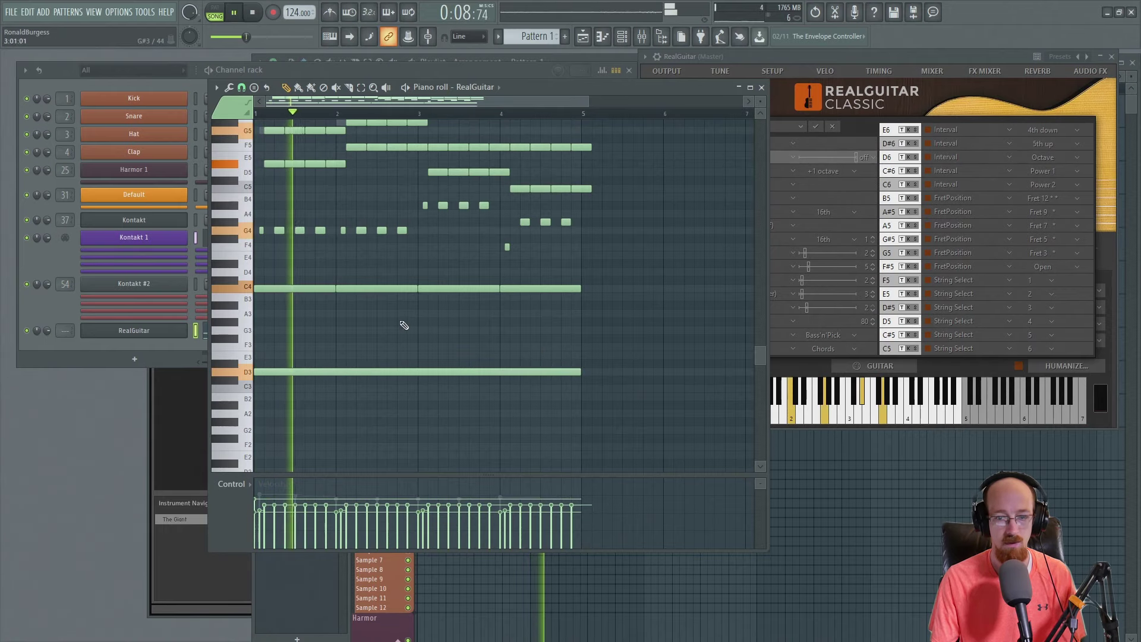
{"action": "scroll", "coordinate": [423, 319], "scroll_direction": "up", "scroll_amount": 3}
{"action": "scroll", "coordinate": [488, 323], "scroll_direction": "down", "scroll_amount": 2}
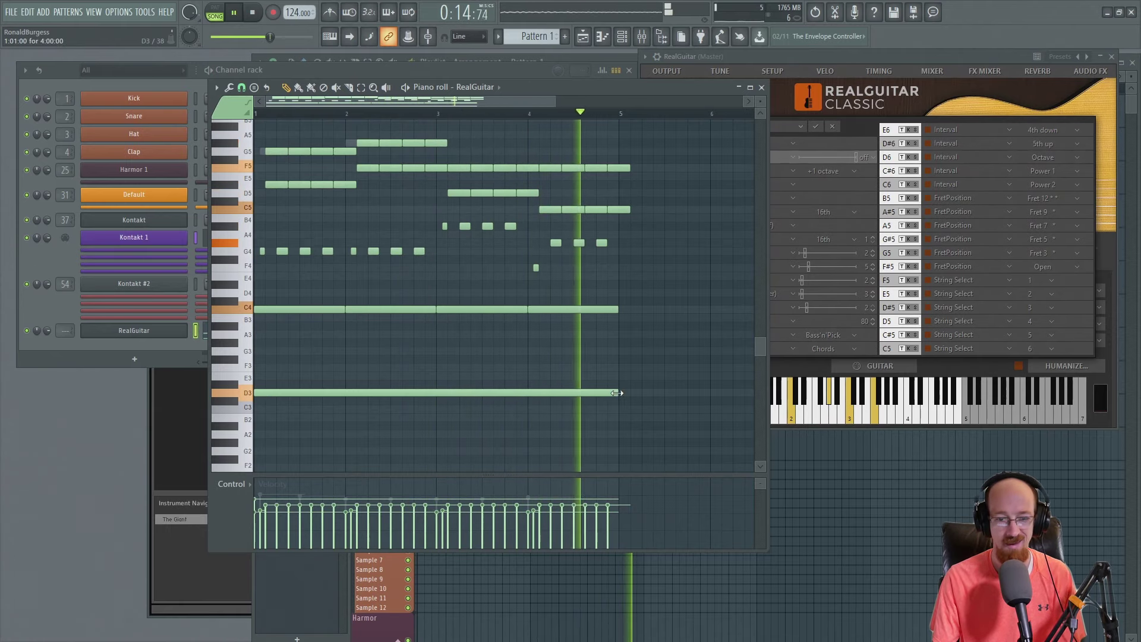
{"action": "key", "text": "space"}
Shorten the D3 key-switch note to cover only two steps on each side of the bar 2 line, and play it.
{"action": "left_click_drag", "start_coordinate": [616, 391], "coordinate": [355, 393]}
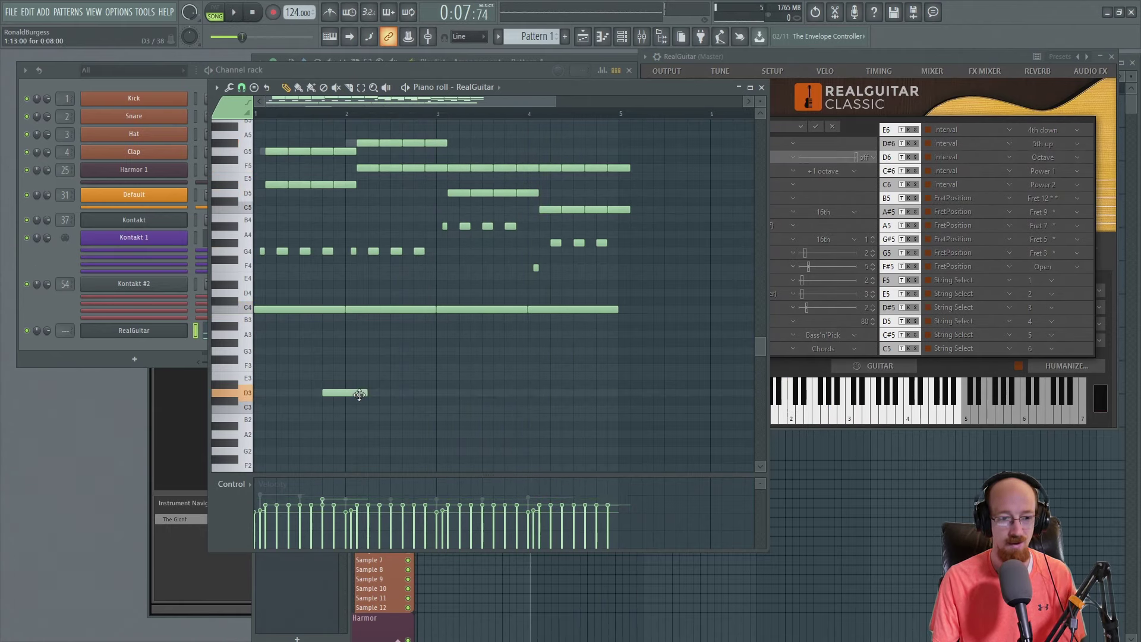
{"action": "key", "text": "space"}
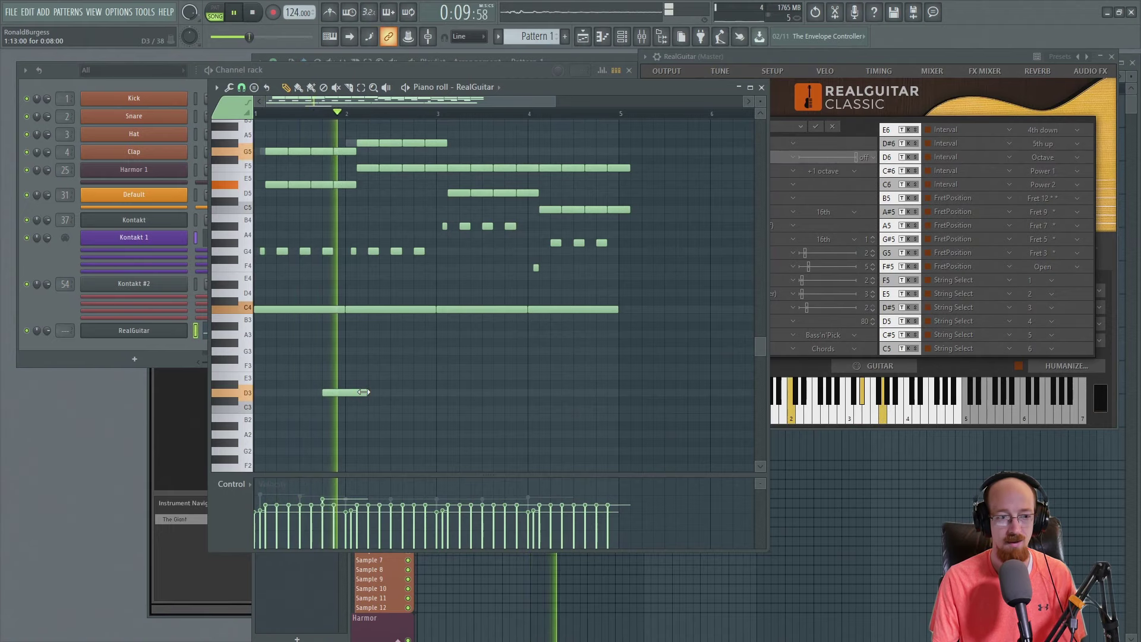
{"action": "key", "text": "space"}
{"action": "left_click_drag", "start_coordinate": [345, 392], "coordinate": [354, 392]}
{"action": "key", "text": "space"}
{"action": "scroll", "coordinate": [358, 393], "scroll_direction": "up", "scroll_amount": 3}
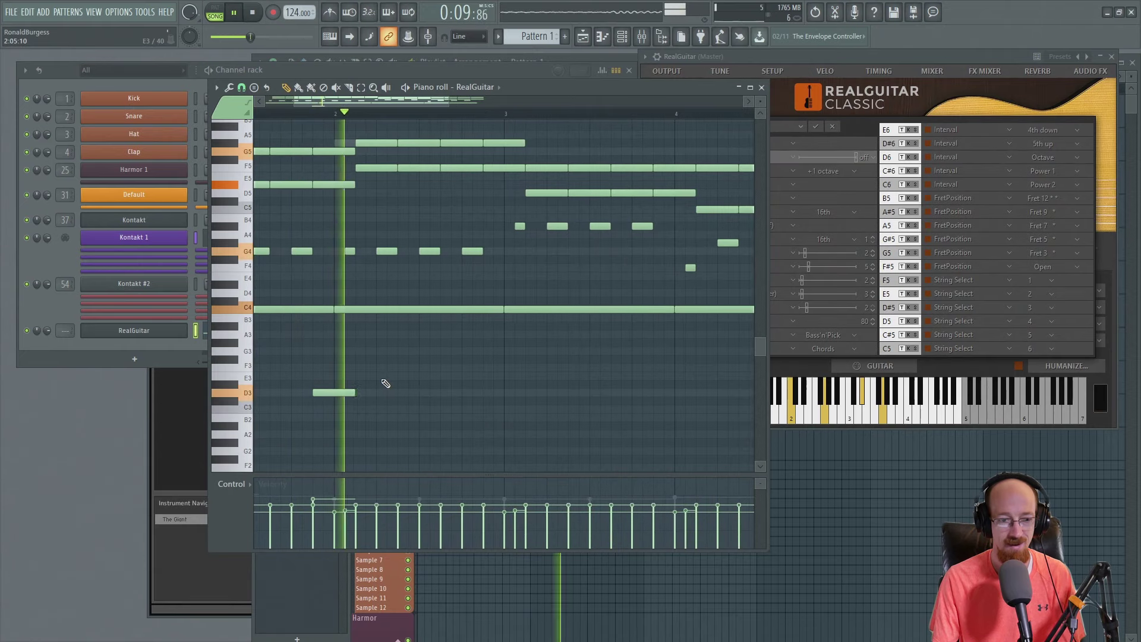
Shorten the D3 key-switch note to a single step just before bar 2 and play it.
{"action": "left_click_drag", "start_coordinate": [355, 392], "coordinate": [319, 392]}
{"action": "key", "text": "space"}
{"action": "key", "text": "space"}
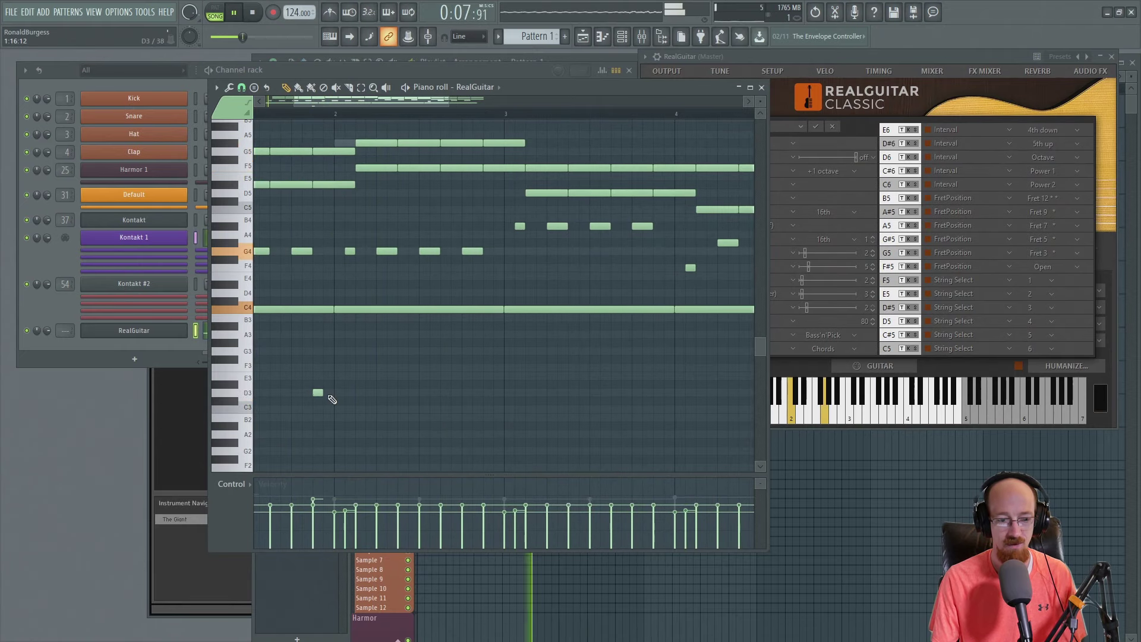
{"action": "scroll", "coordinate": [350, 386], "scroll_direction": "down", "scroll_amount": 2}
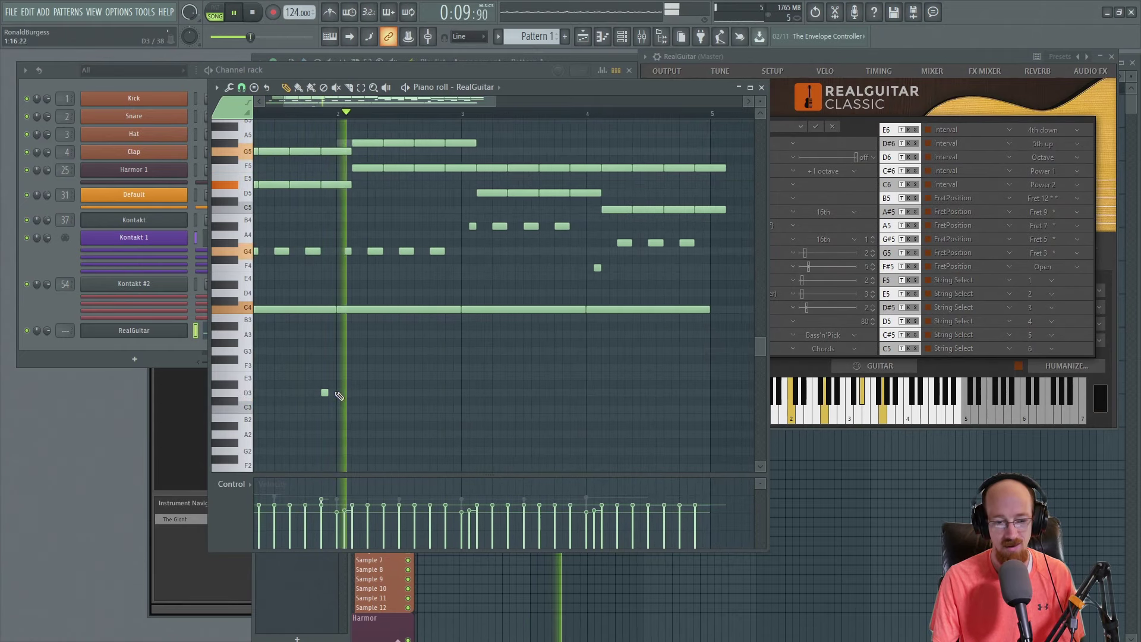
{"action": "key", "text": "space"}
Delete the D3 key-switch note and assign Fret Noise(trigger) to RealGuitar's D#1 key switch in place of Mute.
{"action": "right_click", "coordinate": [325, 393]}
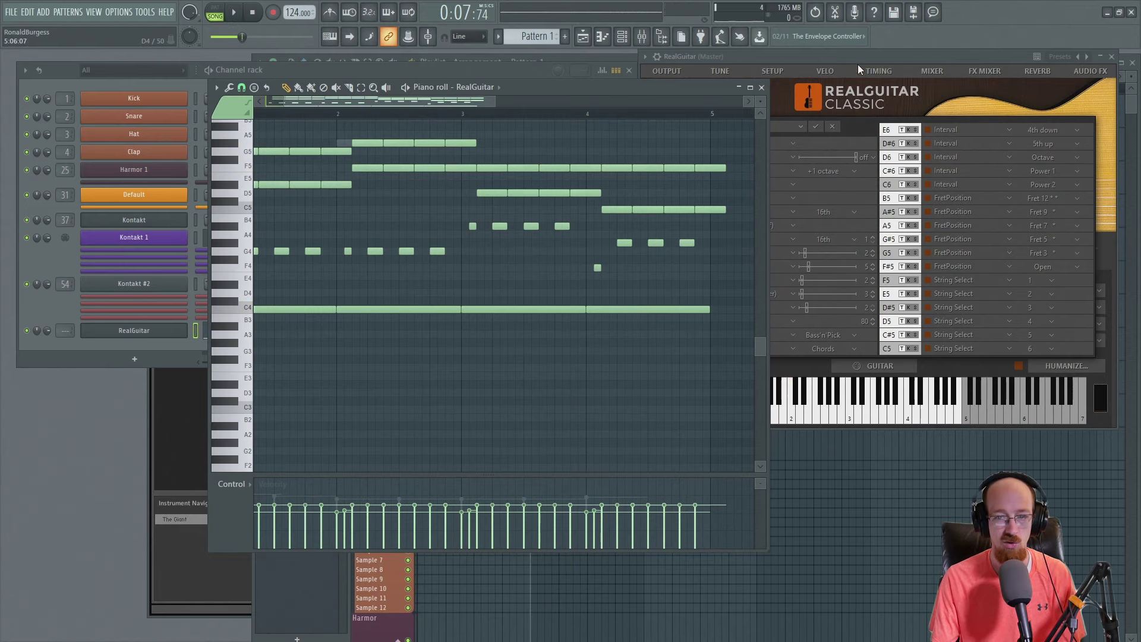
{"action": "left_click", "coordinate": [839, 54]}
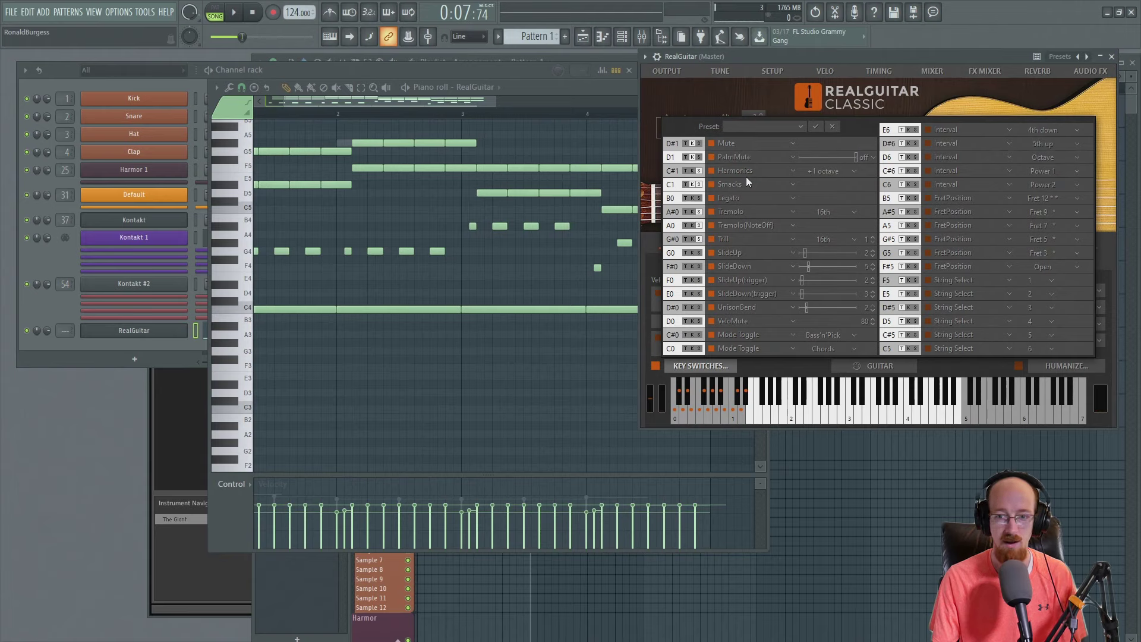
{"action": "left_click", "coordinate": [763, 143]}
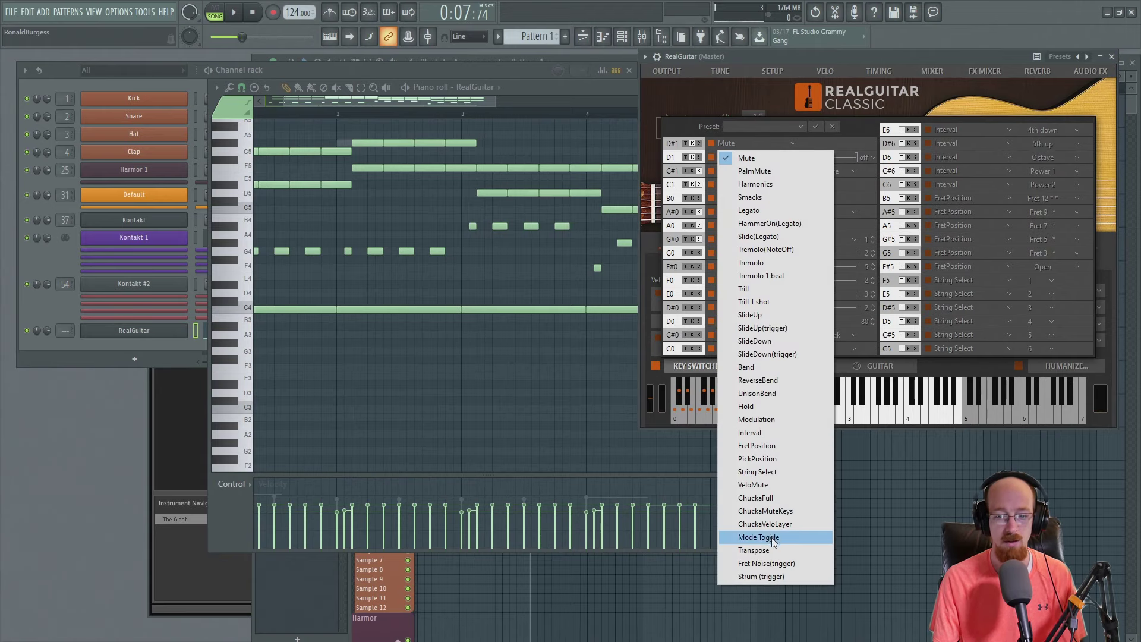
{"action": "left_click", "coordinate": [772, 563]}
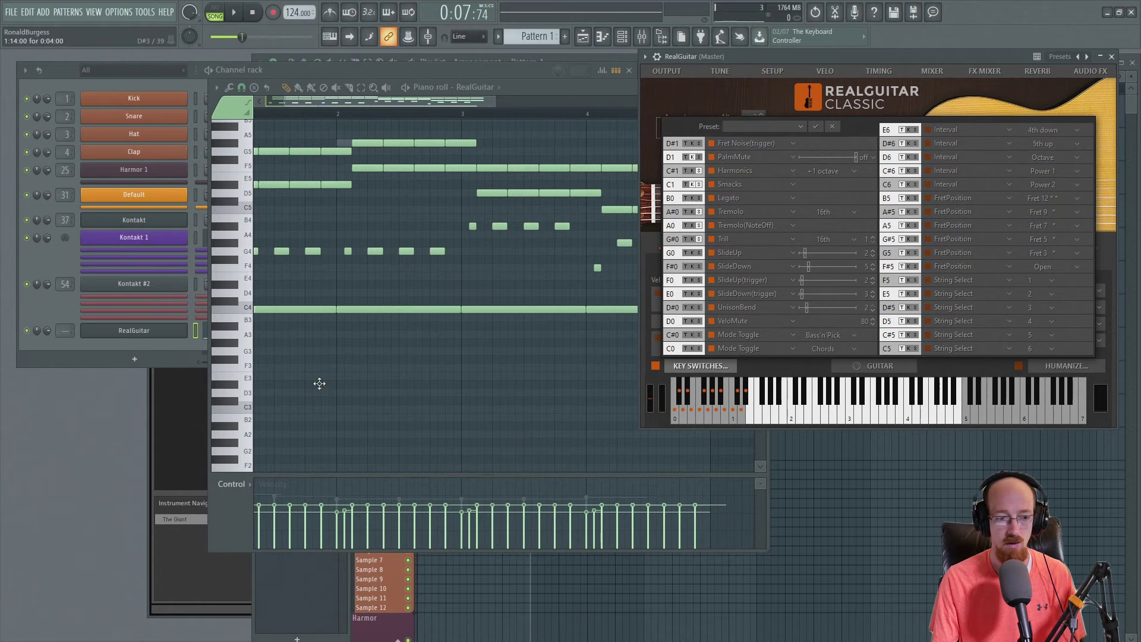
Add a one-beat D#3 note for the fret noise near bar 2, play it, and align its start with bar 2.
{"action": "left_click", "coordinate": [340, 384]}
{"action": "key", "text": "space"}
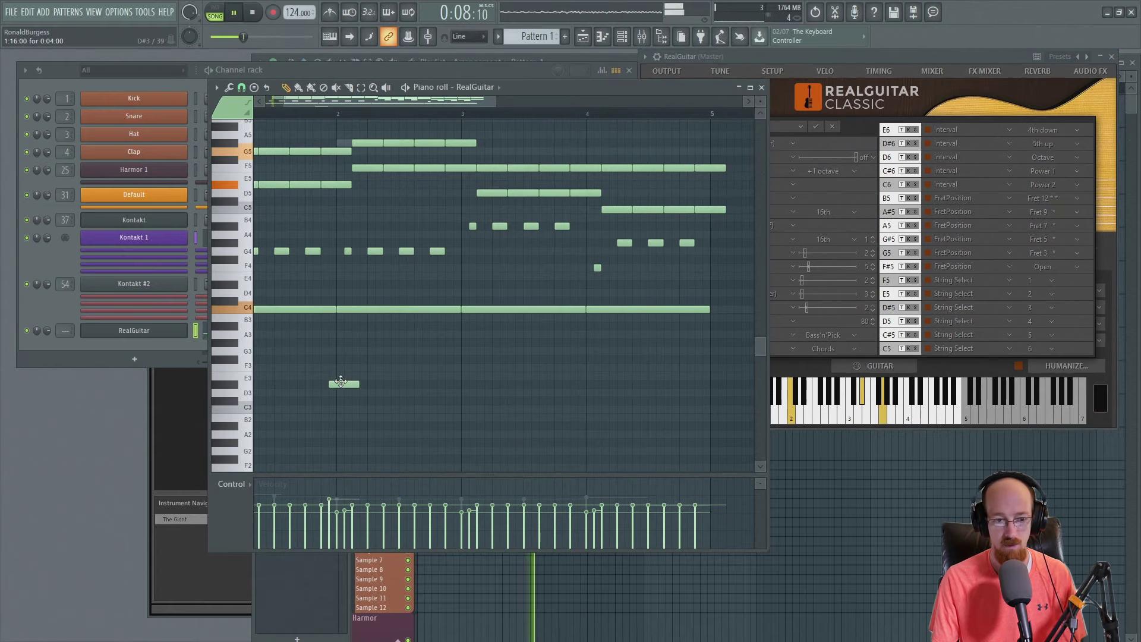
{"action": "scroll", "coordinate": [400, 365], "scroll_direction": "up", "scroll_amount": 3}
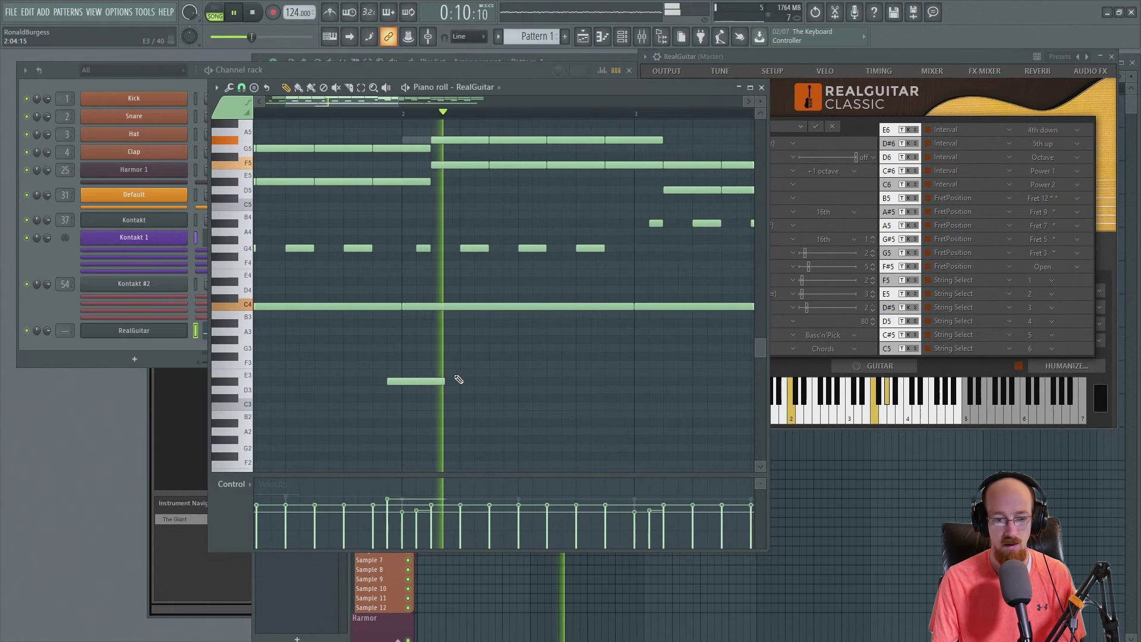
{"action": "key", "text": "space"}
{"action": "left_click_drag", "start_coordinate": [423, 380], "coordinate": [438, 381]}
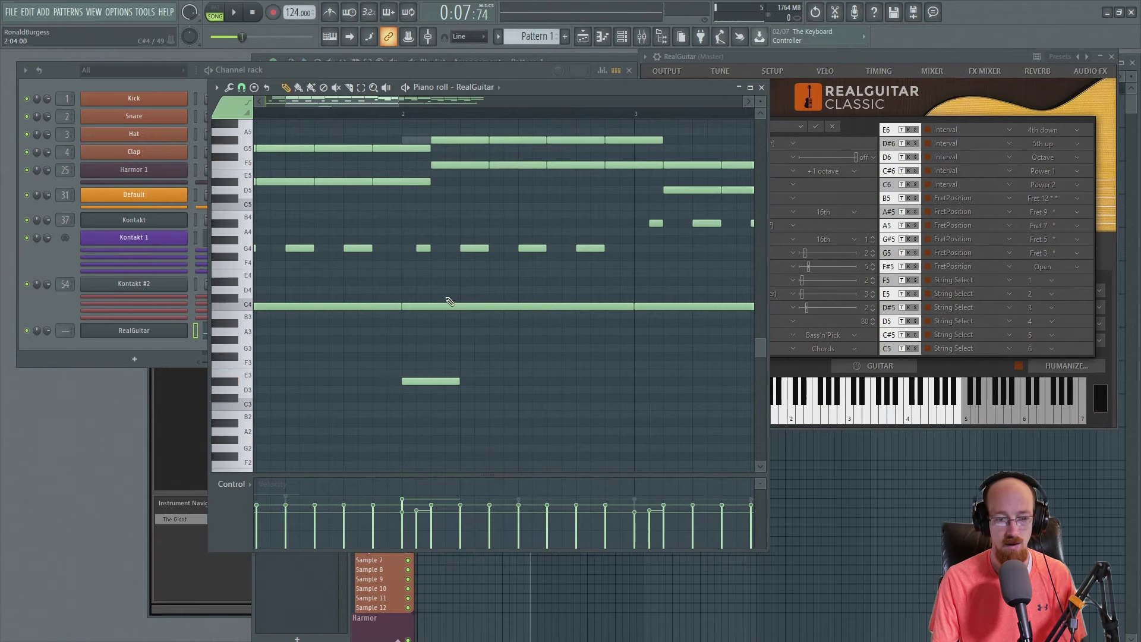
Add matching D#3 notes at the starts of bars 3 and 4, and play the pattern.
{"action": "scroll", "coordinate": [581, 354], "scroll_direction": "down", "scroll_amount": 3}
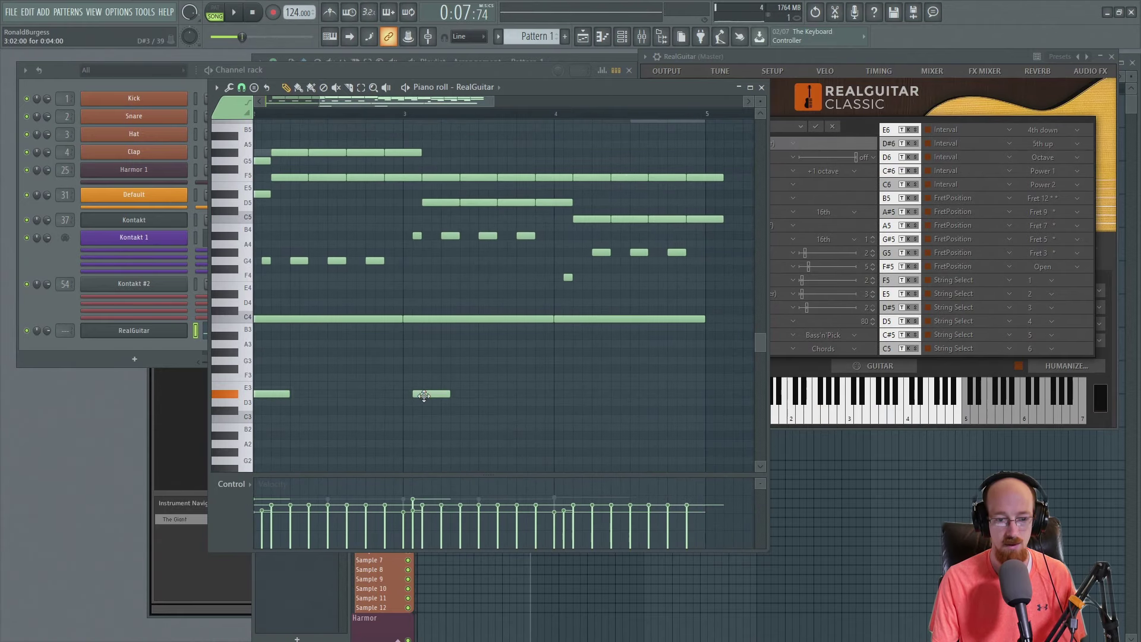
{"action": "left_click_drag", "start_coordinate": [424, 395], "coordinate": [414, 394]}
{"action": "left_click_drag", "start_coordinate": [518, 394], "coordinate": [555, 394]}
{"action": "scroll", "coordinate": [571, 395], "scroll_direction": "down", "scroll_amount": 2}
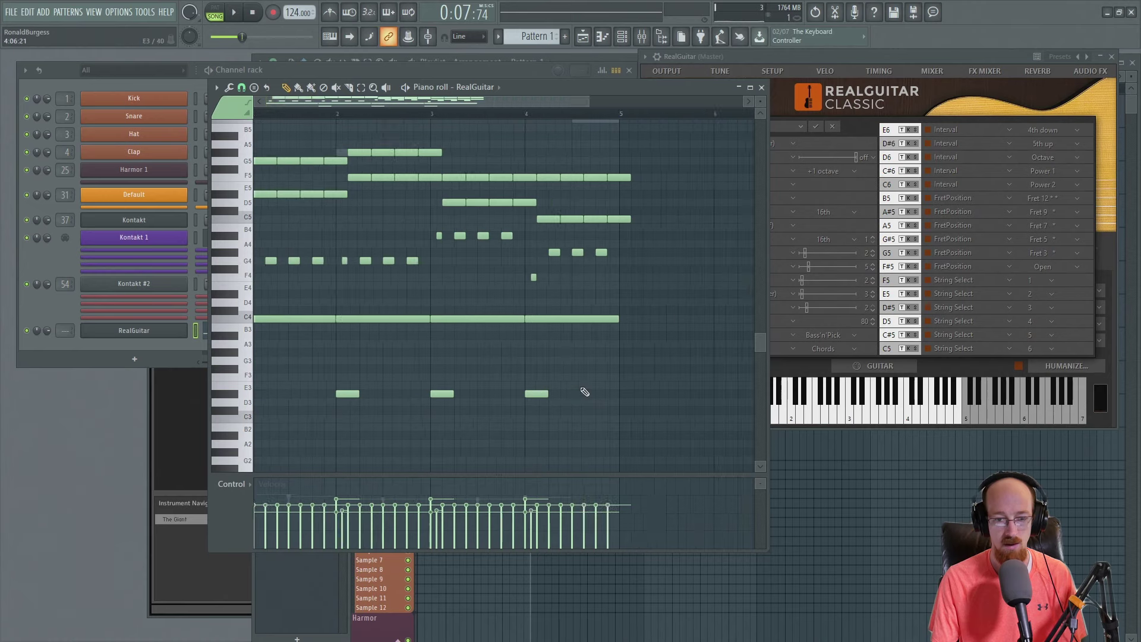
{"action": "key", "text": "space"}
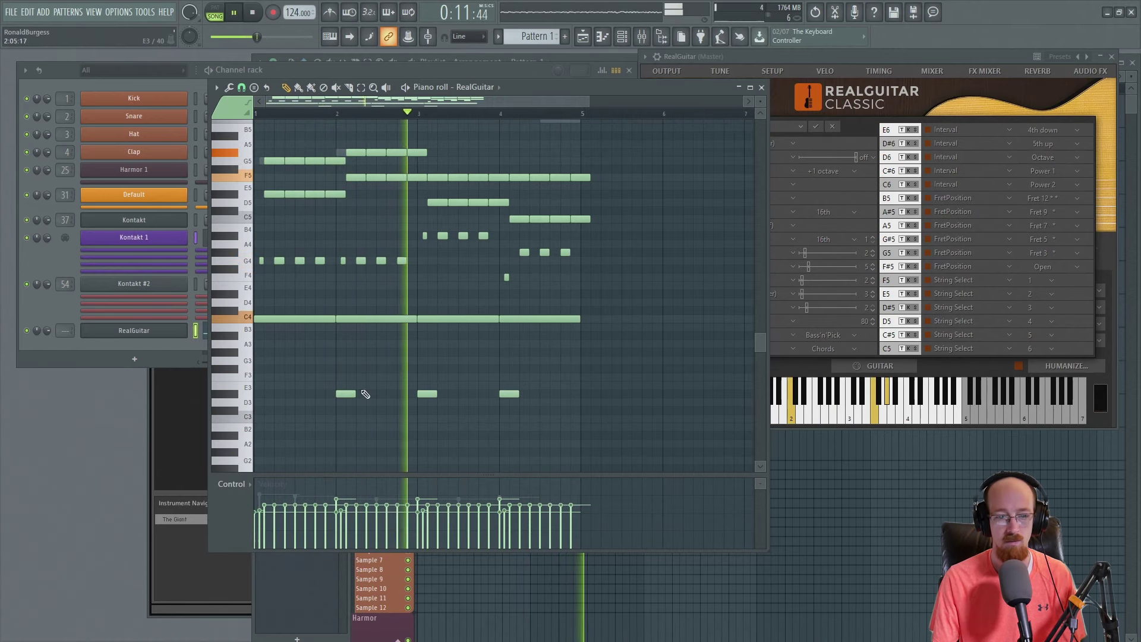
Select the three D#3 fret-noise notes and shift them one step earlier, ahead of their bar lines.
{"action": "key", "text": "space"}
{"action": "left_click_drag", "start_coordinate": [336, 384], "coordinate": [528, 399]}
{"action": "scroll", "coordinate": [515, 409], "scroll_direction": "up", "scroll_amount": 4}
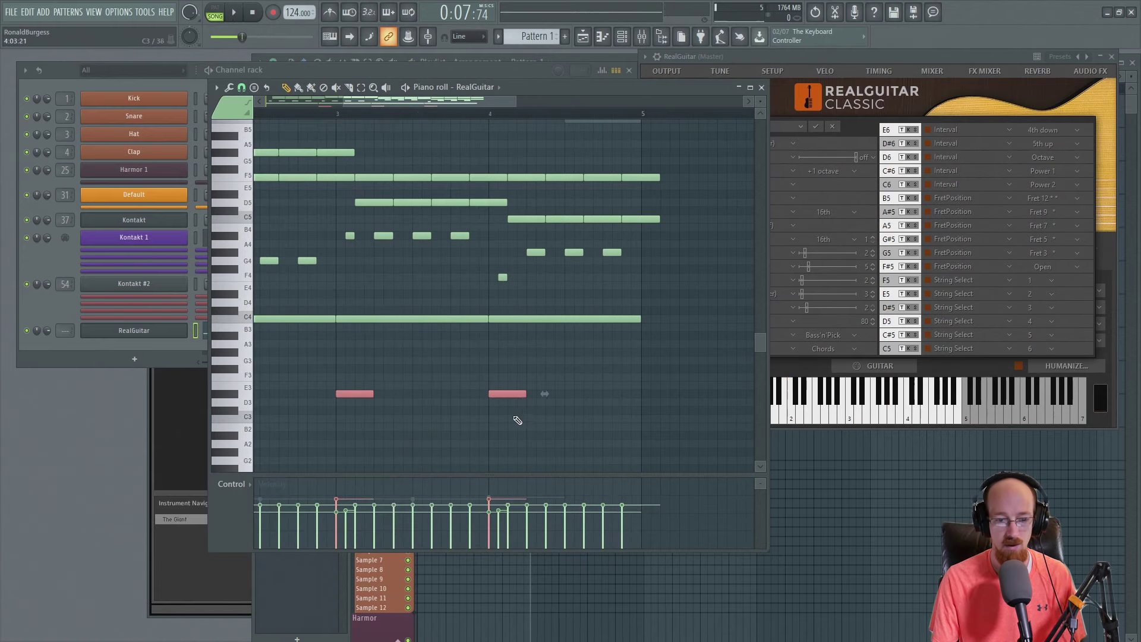
{"action": "left_click", "coordinate": [587, 367], "text": "ctrl"}
{"action": "scroll", "coordinate": [581, 376], "scroll_direction": "down", "scroll_amount": 4}
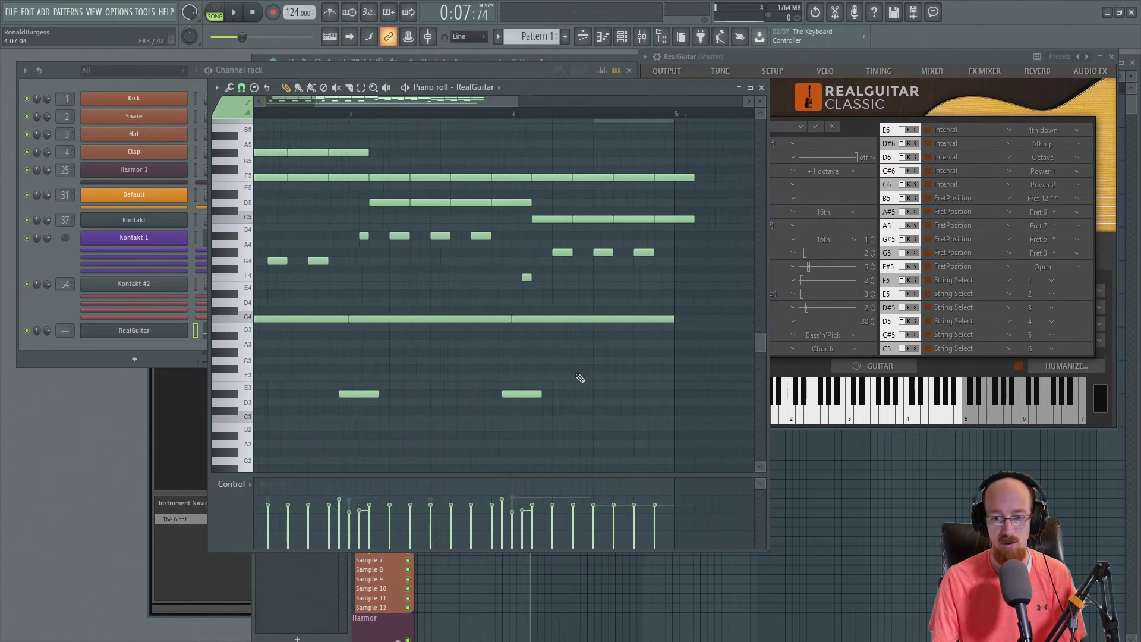
Turn on RealGuitar's Humanize function, view its settings, and play the progression.
{"action": "left_click", "coordinate": [993, 371]}
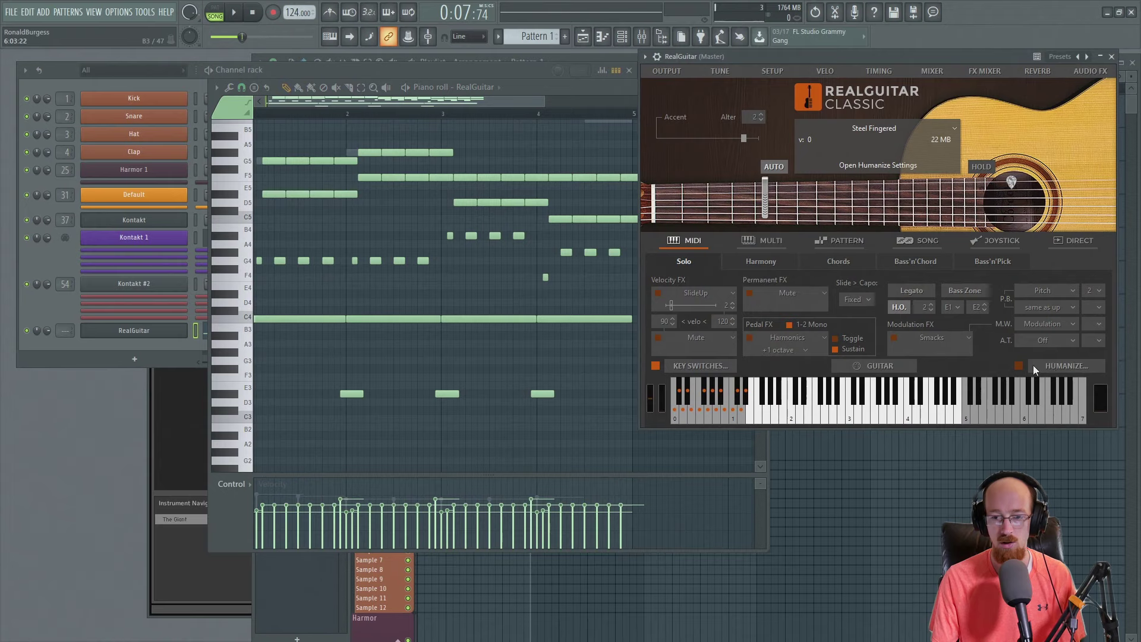
{"action": "left_click", "coordinate": [1048, 368]}
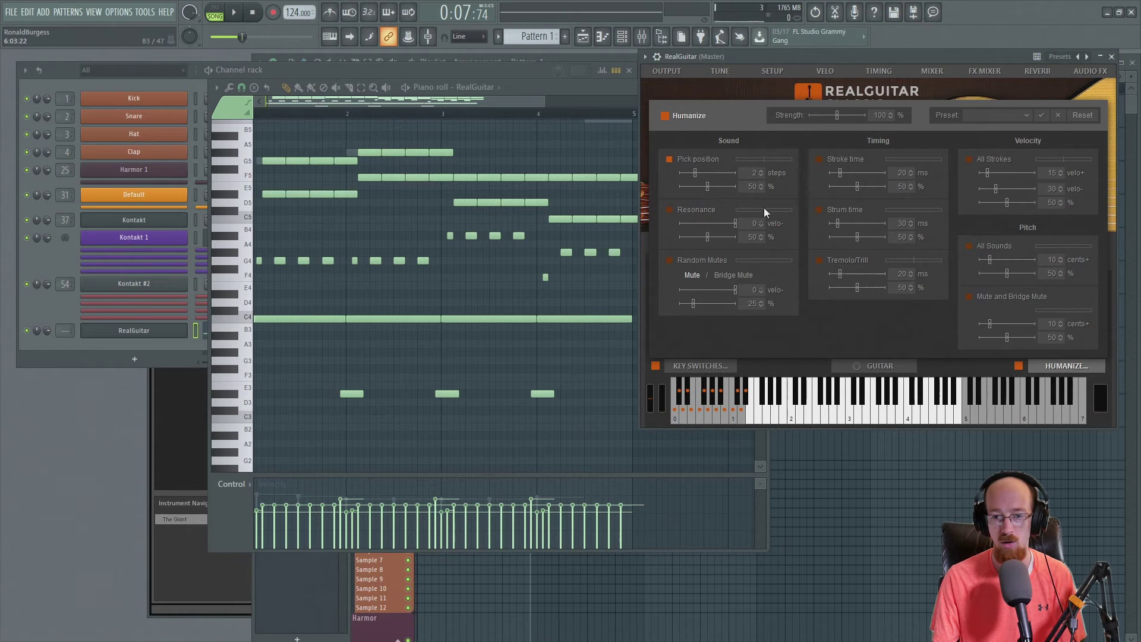
{"action": "left_click", "coordinate": [516, 89]}
{"action": "key", "text": "space"}
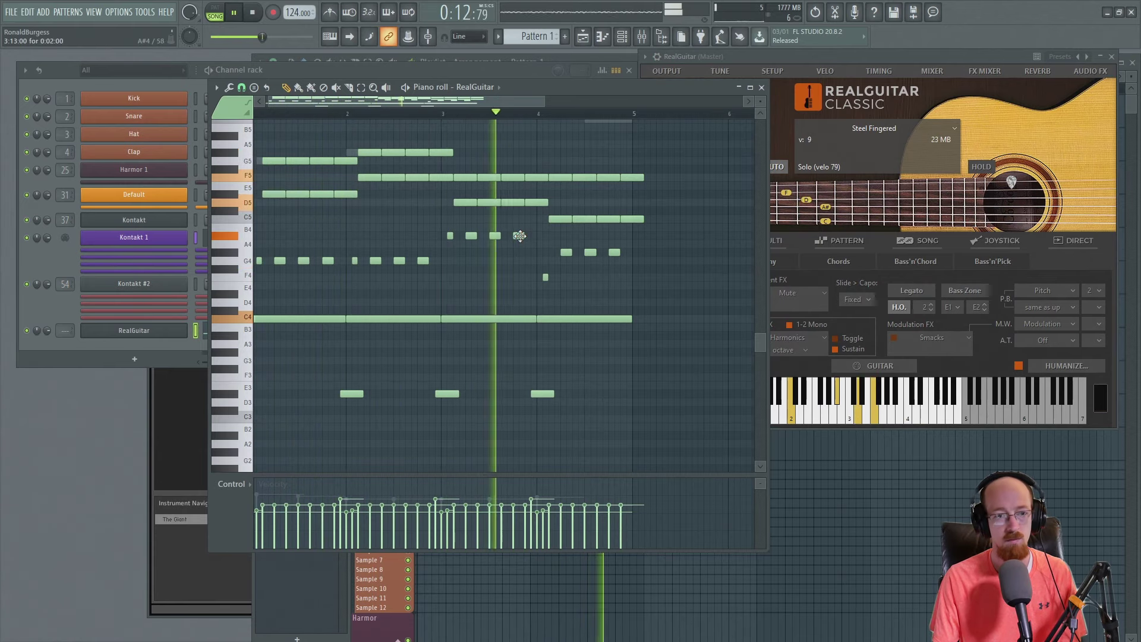
{"action": "scroll", "coordinate": [670, 262], "scroll_direction": "down", "scroll_amount": 1}
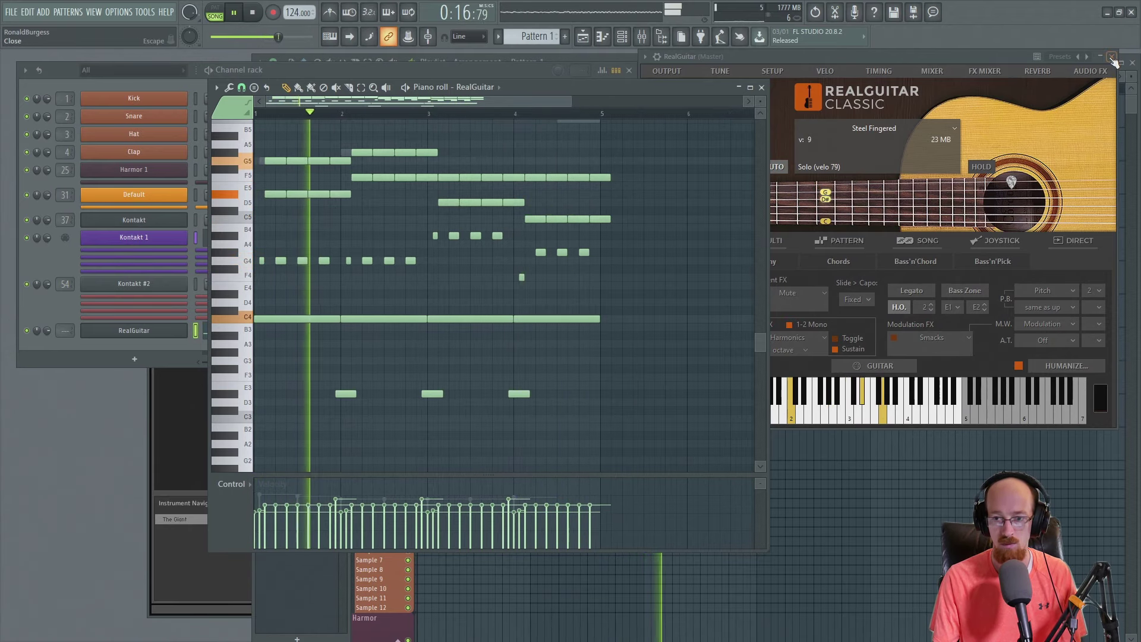
{"action": "key", "text": "space"}
Close RealGuitar, place the playlist playhead at bar 5, and make the Pattern 1 clip on the Extra 1 track unique.
{"action": "left_click", "coordinate": [1112, 57]}
{"action": "left_click", "coordinate": [879, 113]}
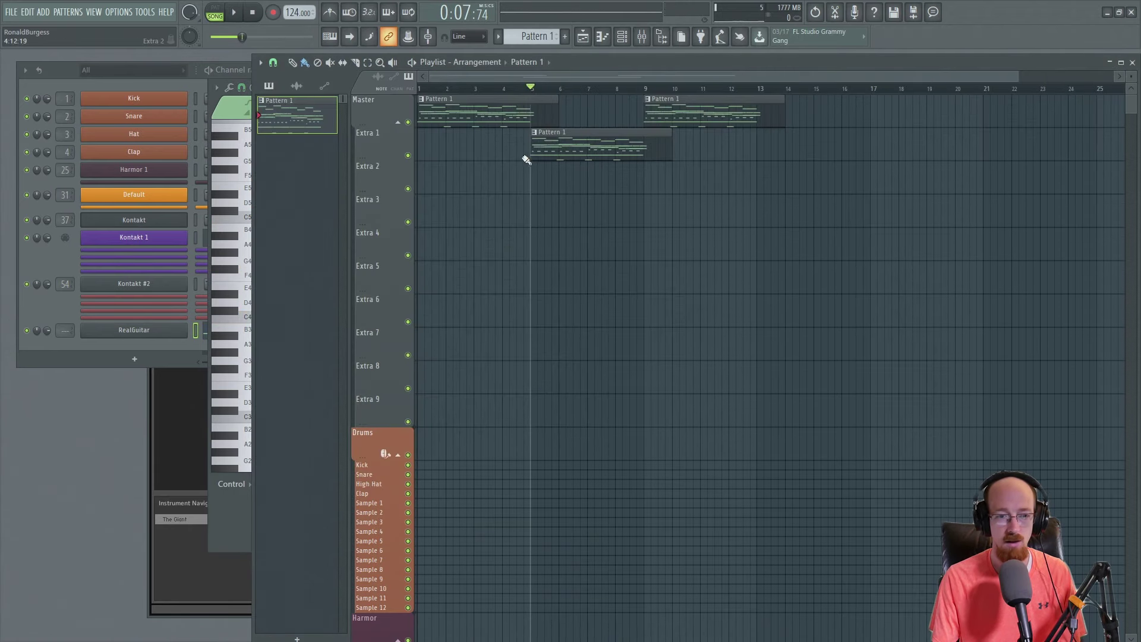
{"action": "left_click_drag", "start_coordinate": [537, 93], "coordinate": [380, 119]}
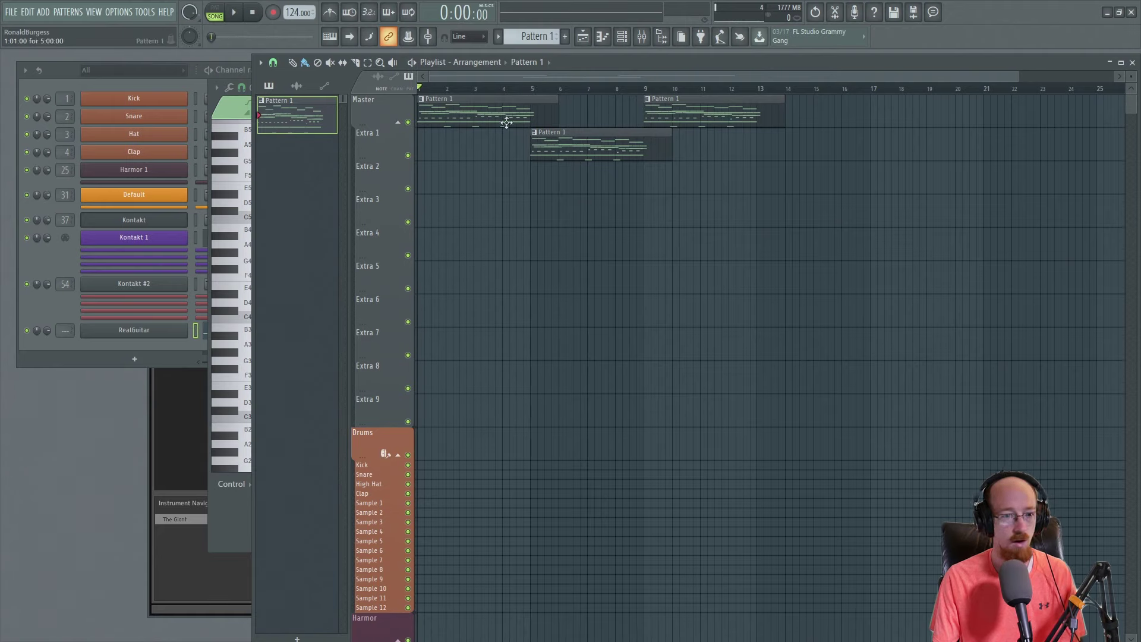
{"action": "left_click", "coordinate": [51, 282]}
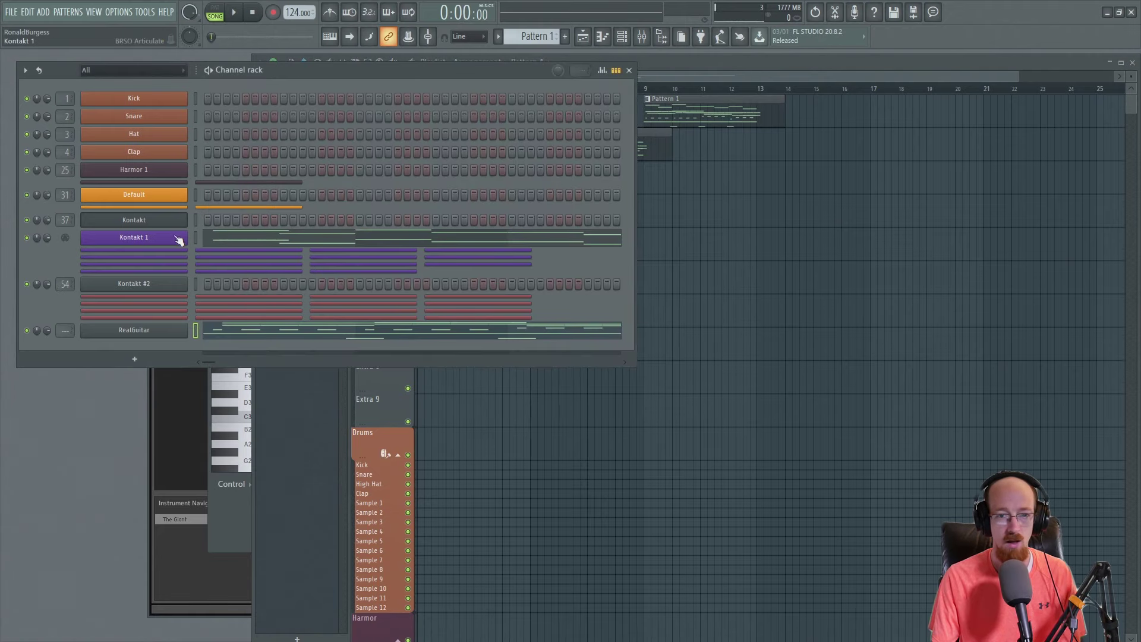
{"action": "left_click", "coordinate": [650, 146]}
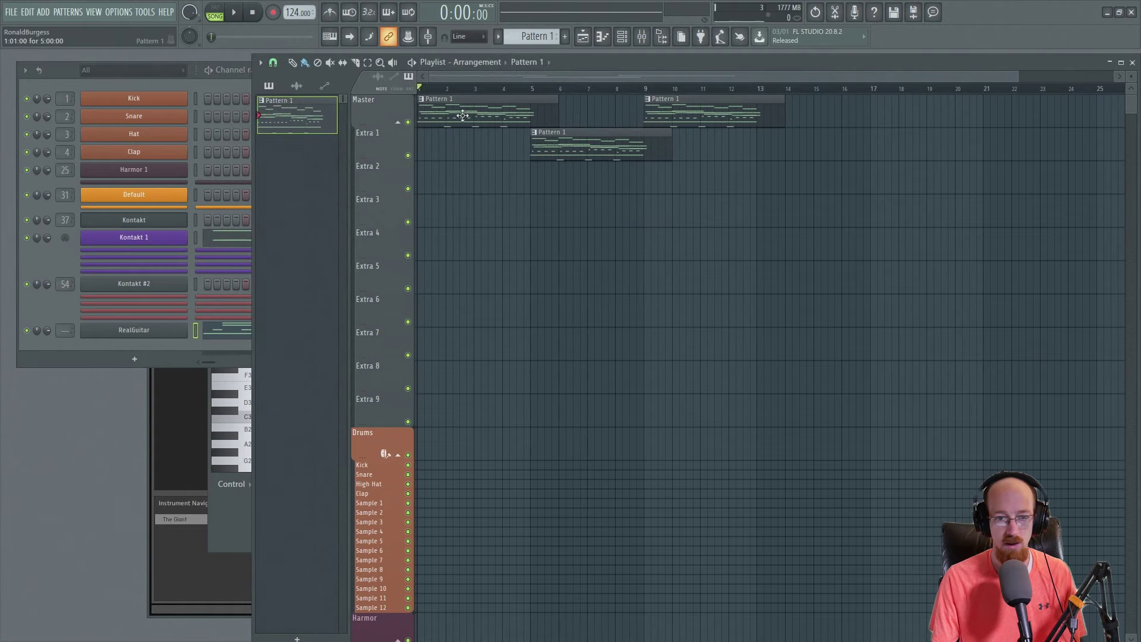
{"action": "left_click", "coordinate": [532, 89]}
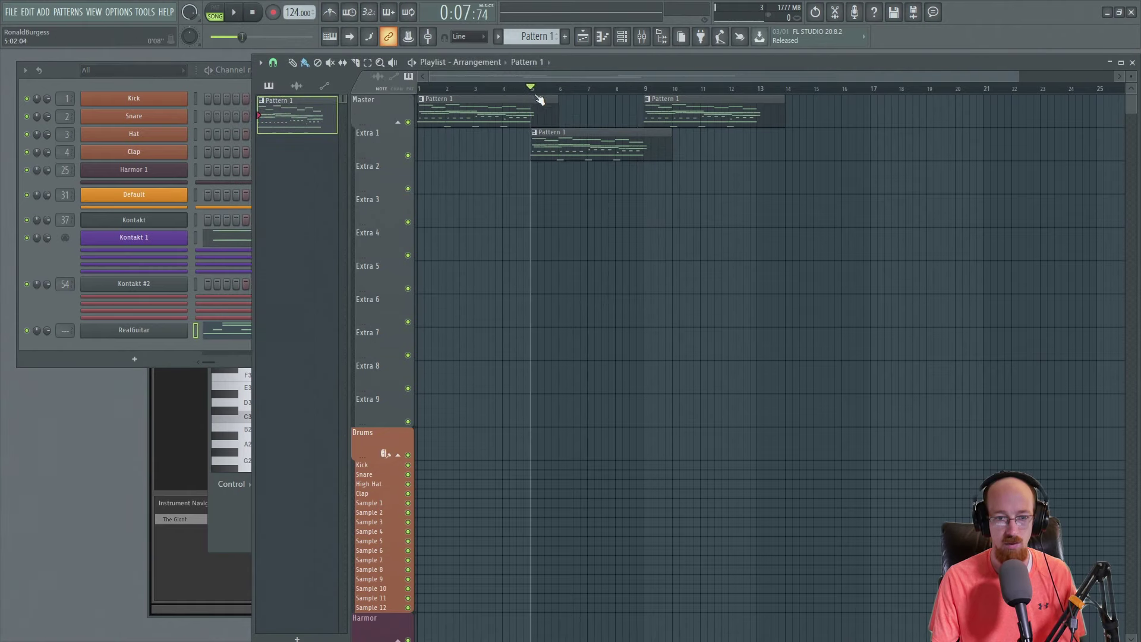
{"action": "left_click", "coordinate": [534, 133]}
{"action": "left_click", "coordinate": [564, 211]}
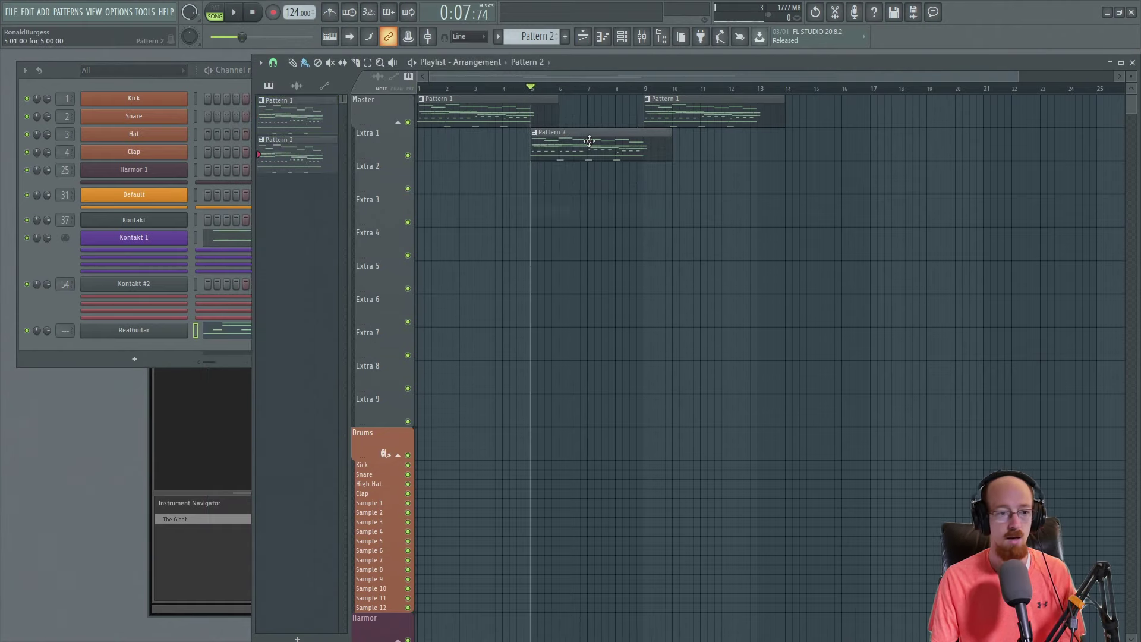
Add a RealEight instrument channel and open its piano roll.
{"action": "left_click", "coordinate": [65, 256]}
{"action": "key", "text": "F8"}
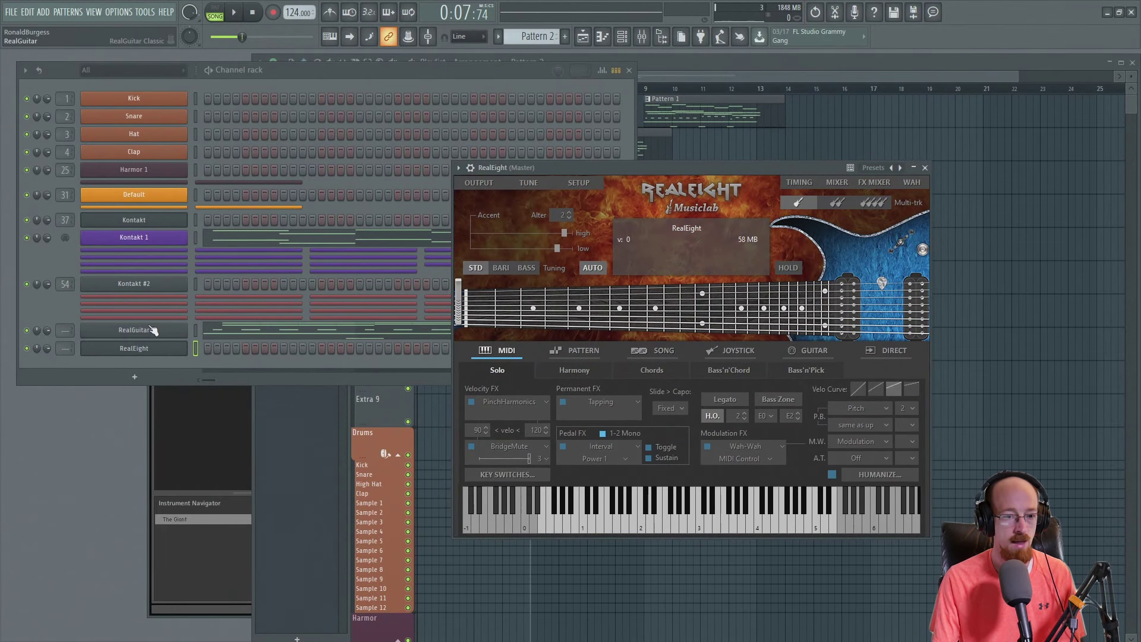
{"action": "right_click", "coordinate": [156, 347]}
{"action": "left_click", "coordinate": [202, 351]}
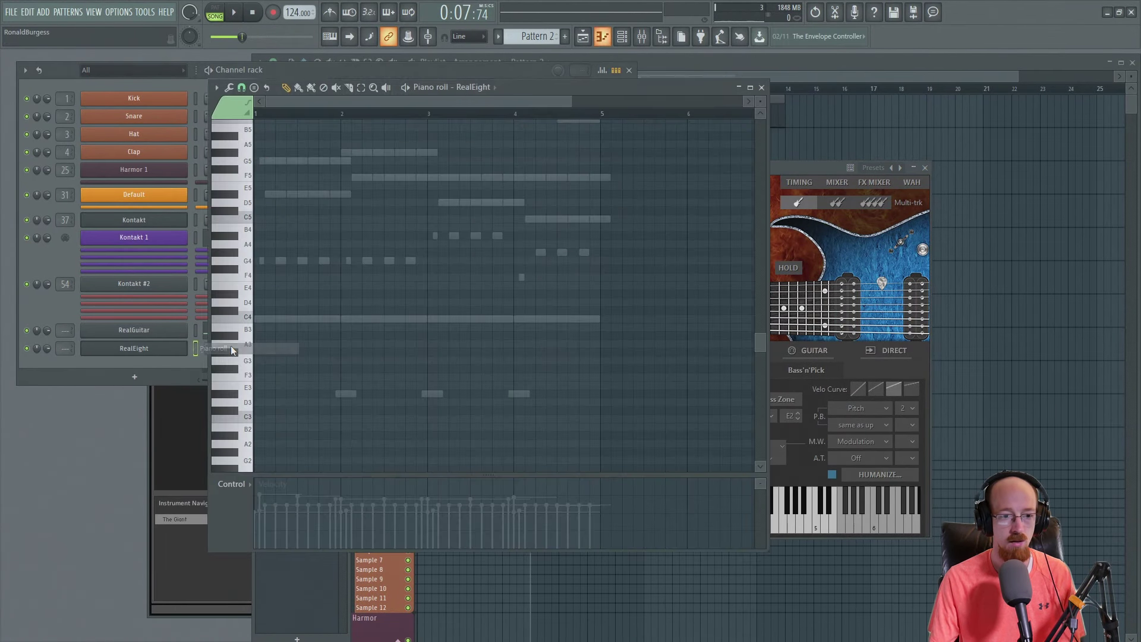
Draw four one-bar C4 notes across bars 1 to 4 for RealEight while playing the arrangement.
{"action": "left_click_drag", "start_coordinate": [267, 318], "coordinate": [314, 374]}
{"action": "key", "text": "space"}
{"action": "left_click", "coordinate": [318, 374]}
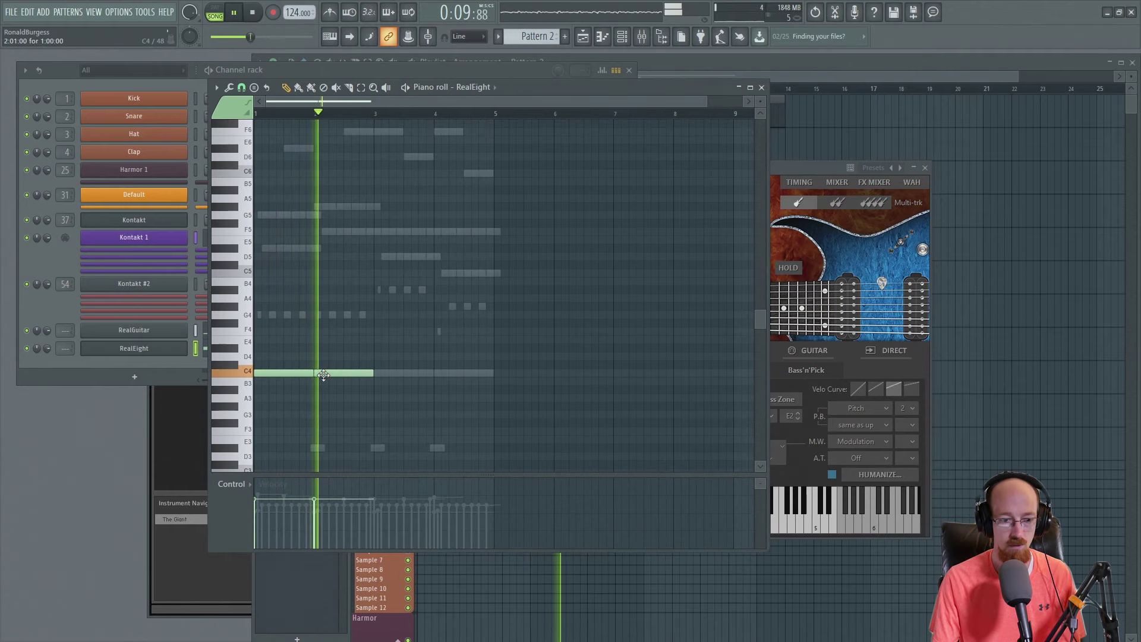
{"action": "left_click", "coordinate": [388, 374]}
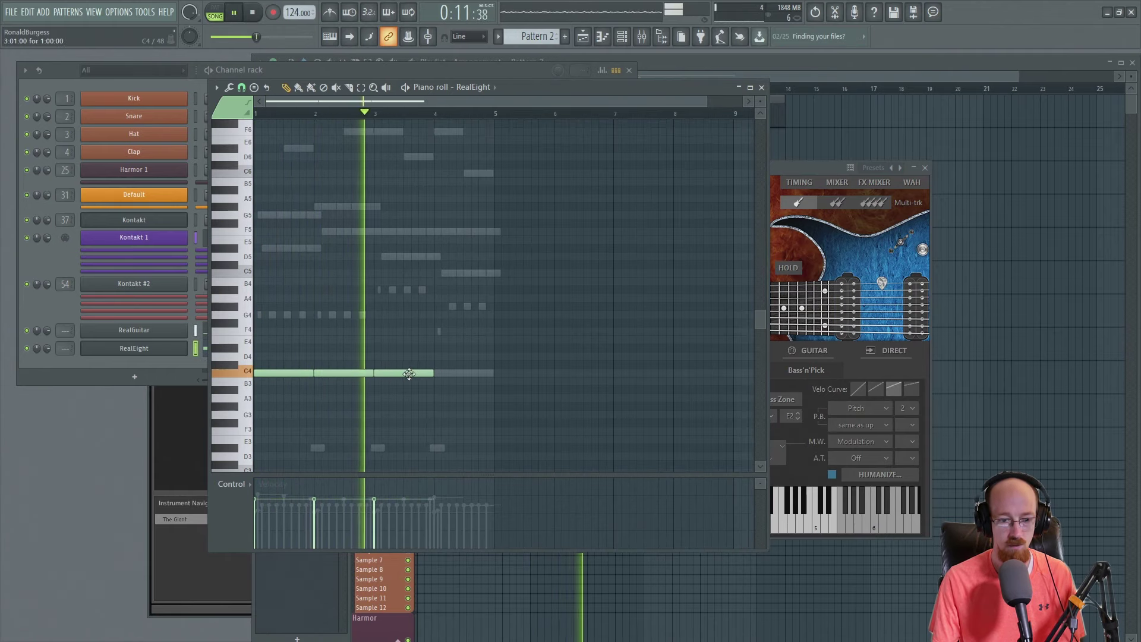
{"action": "left_click", "coordinate": [450, 374]}
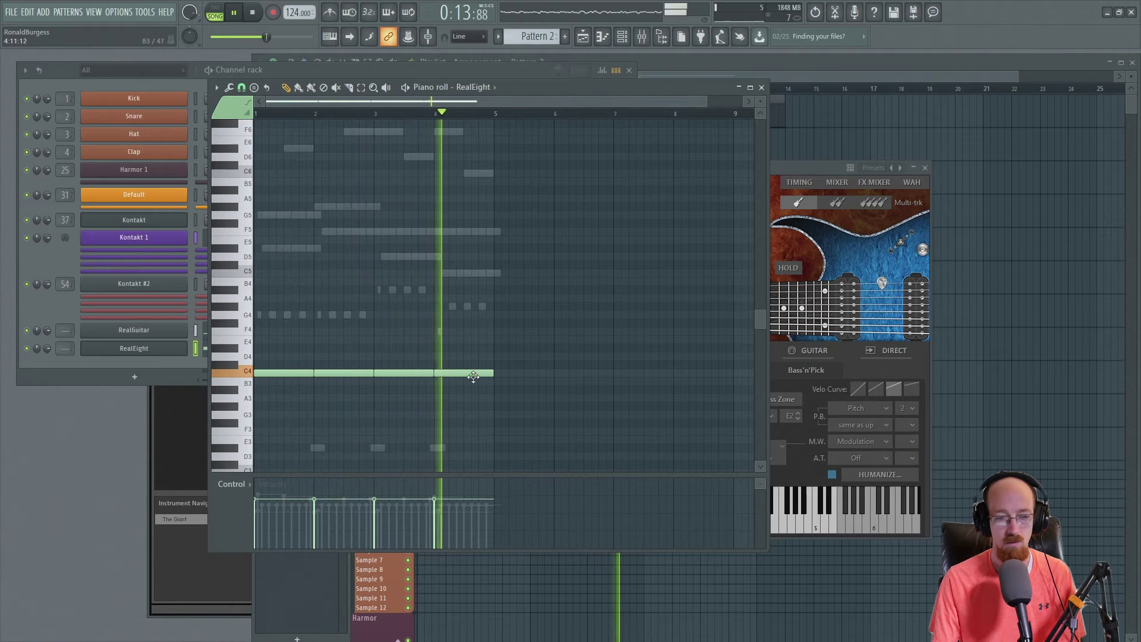
{"action": "left_click_drag", "start_coordinate": [500, 373], "coordinate": [493, 373]}
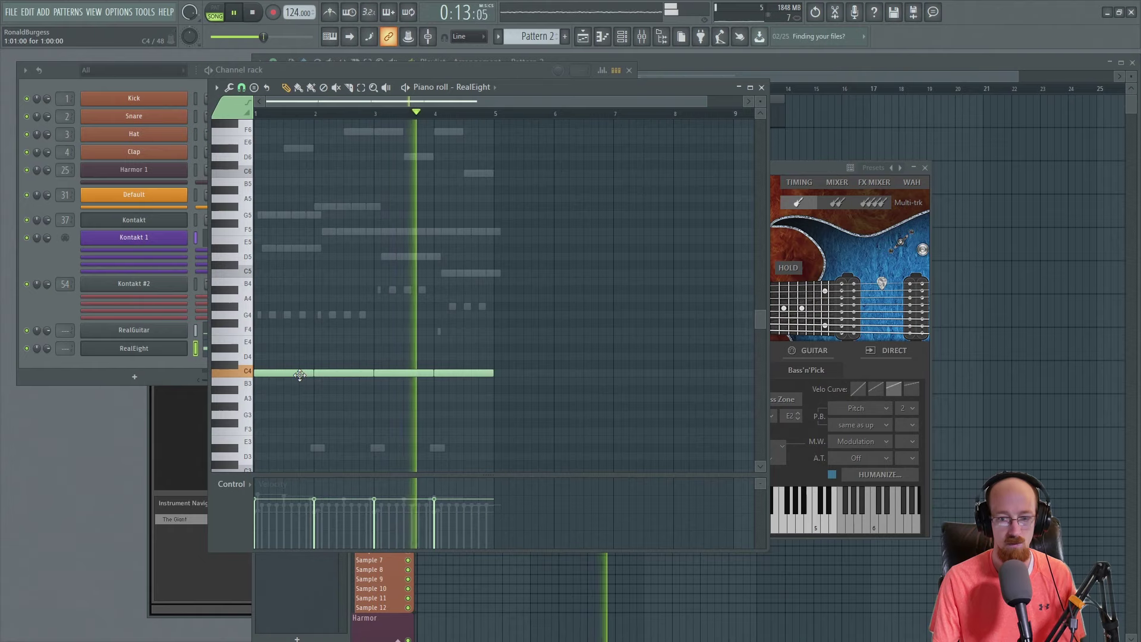
{"action": "key", "text": "space"}
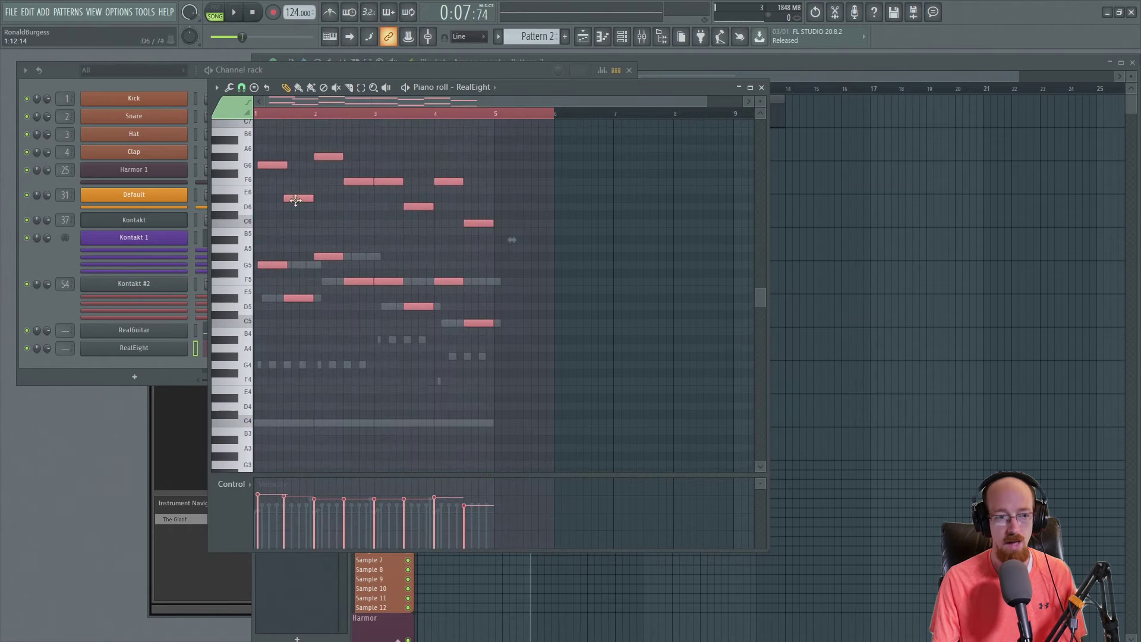
Select all the doubled melody notes in RealEight's piano roll and transpose them down one octave.
{"action": "left_click", "coordinate": [304, 239], "text": "ctrl"}
{"action": "left_click_drag", "start_coordinate": [248, 136], "coordinate": [488, 388]}
{"action": "key", "text": "ctrl+Down"}
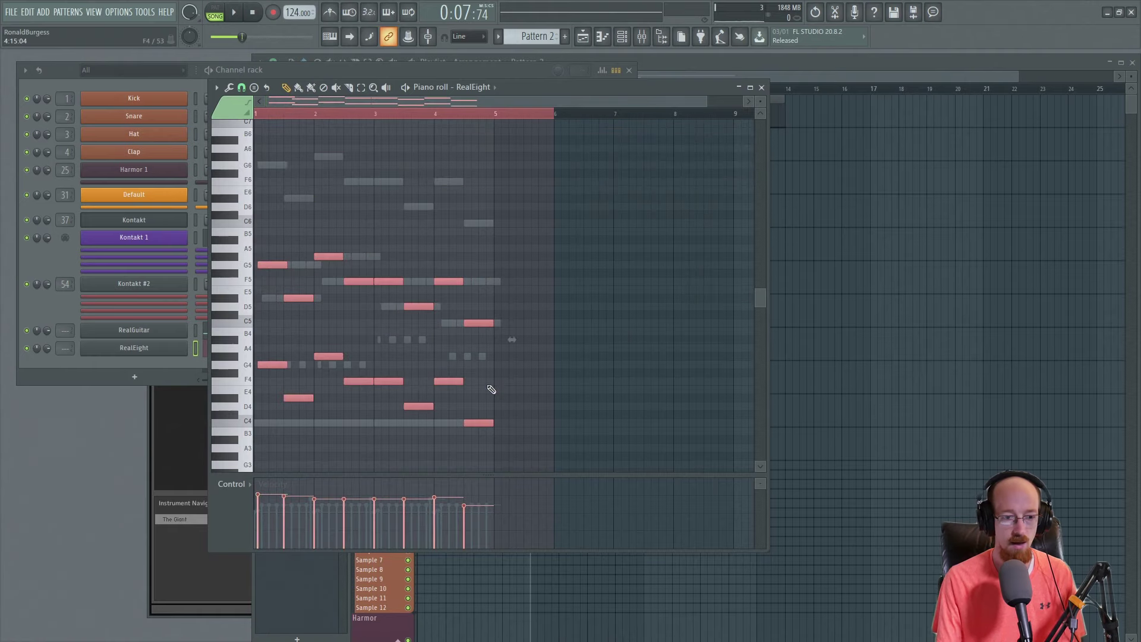
Delete the upper-octave copies of RealEight's melody, keeping the lower line between C4 and A4, and play the result.
{"action": "left_click", "coordinate": [302, 307], "text": "ctrl"}
{"action": "right_click", "coordinate": [275, 265]}
{"action": "right_click", "coordinate": [302, 298]}
{"action": "right_click", "coordinate": [329, 257]}
{"action": "right_click", "coordinate": [359, 281]}
{"action": "right_click", "coordinate": [383, 281]}
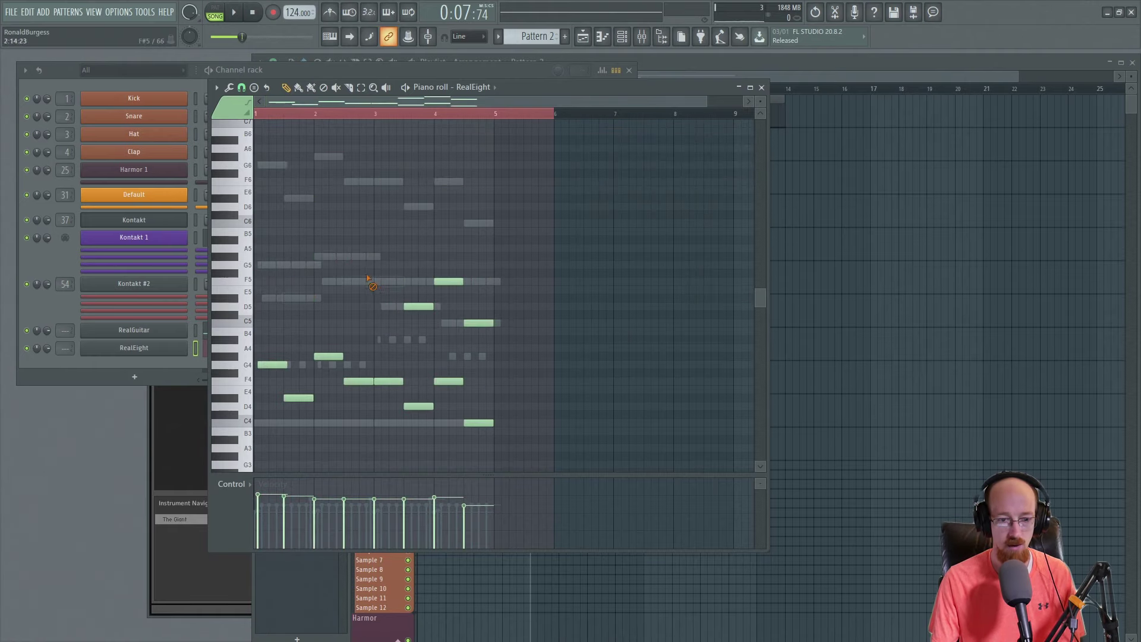
{"action": "right_click", "coordinate": [418, 306]}
{"action": "right_click", "coordinate": [450, 281]}
{"action": "right_click", "coordinate": [473, 323]}
{"action": "key", "text": "space"}
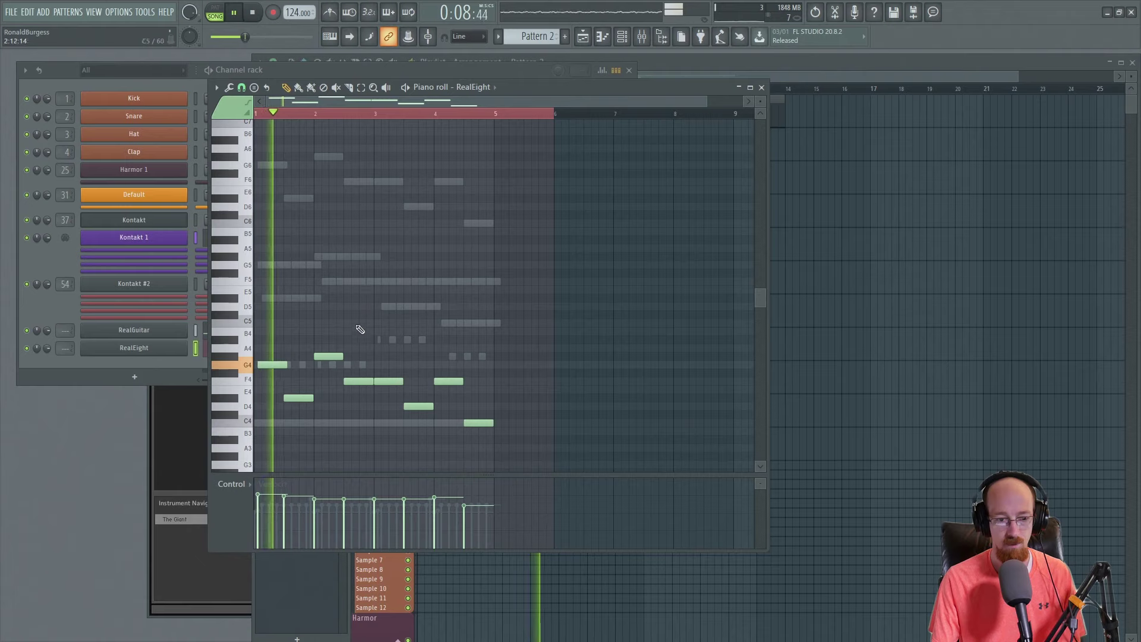
{"action": "scroll", "coordinate": [370, 317], "scroll_direction": "up", "scroll_amount": 2, "text": "ctrl"}
{"action": "left_click_drag", "start_coordinate": [370, 317], "coordinate": [482, 296]}
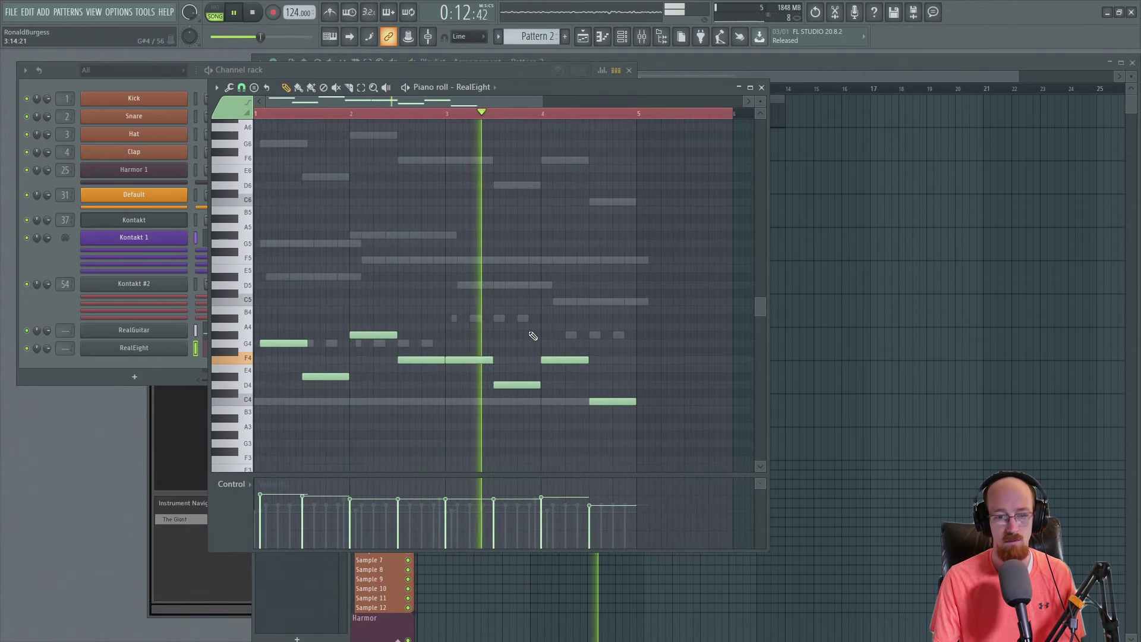
Load Guitar Rig 5 on RealEight's mixer track 5 and add the Bass Pro amplifier with its matched cabinet.
{"action": "scroll", "coordinate": [515, 322], "scroll_direction": "down", "scroll_amount": 2}
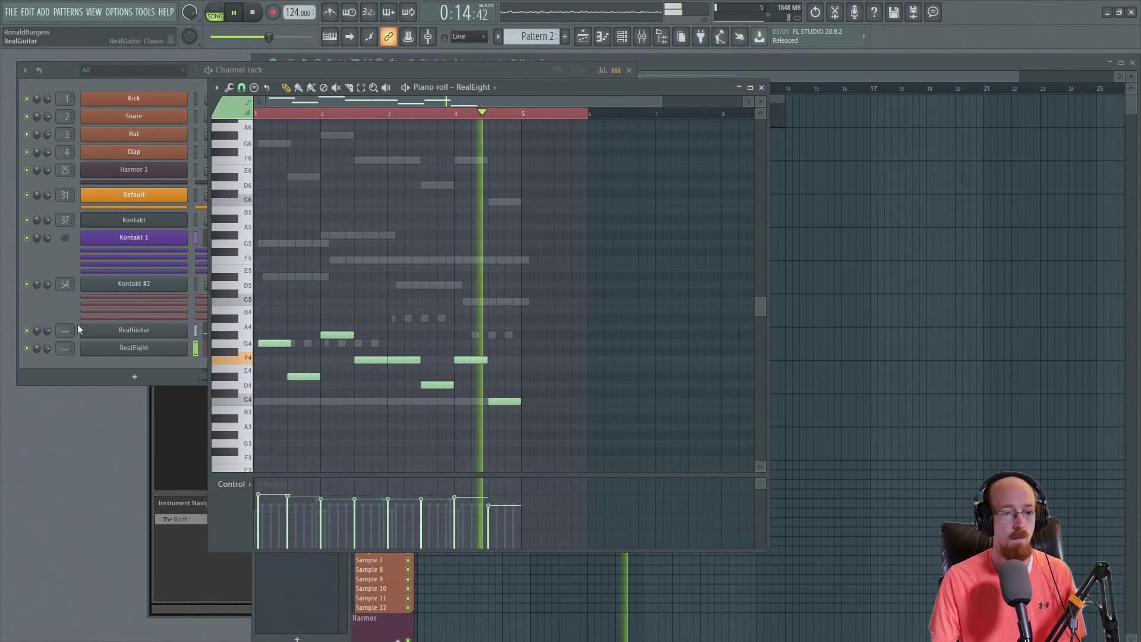
{"action": "key", "text": "space"}
{"action": "left_click", "coordinate": [146, 350]}
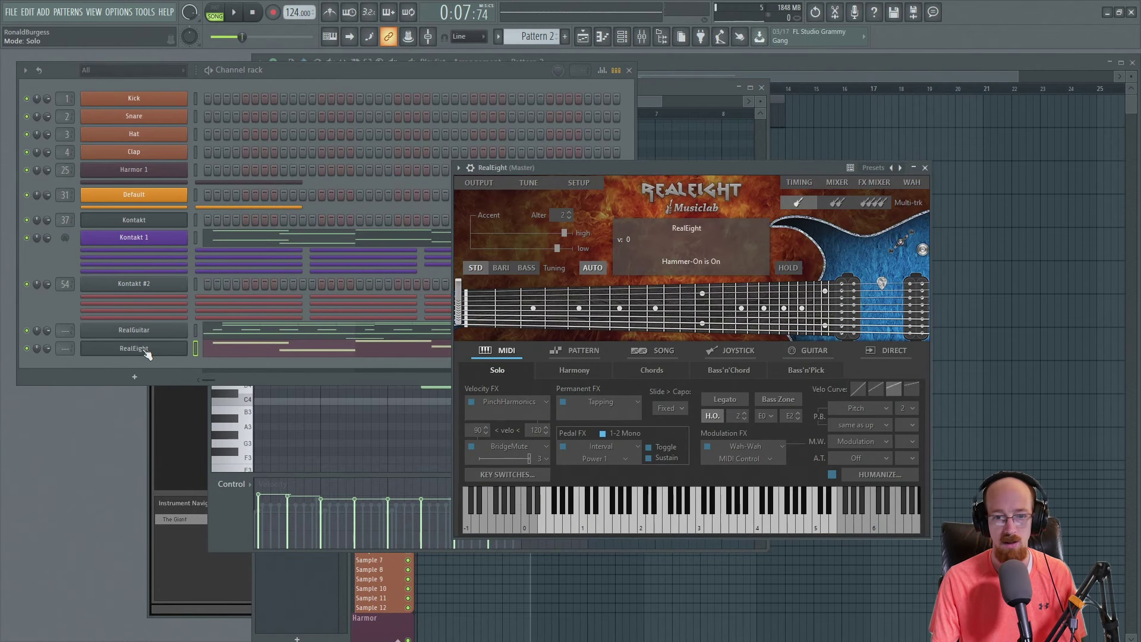
{"action": "key", "text": "F9"}
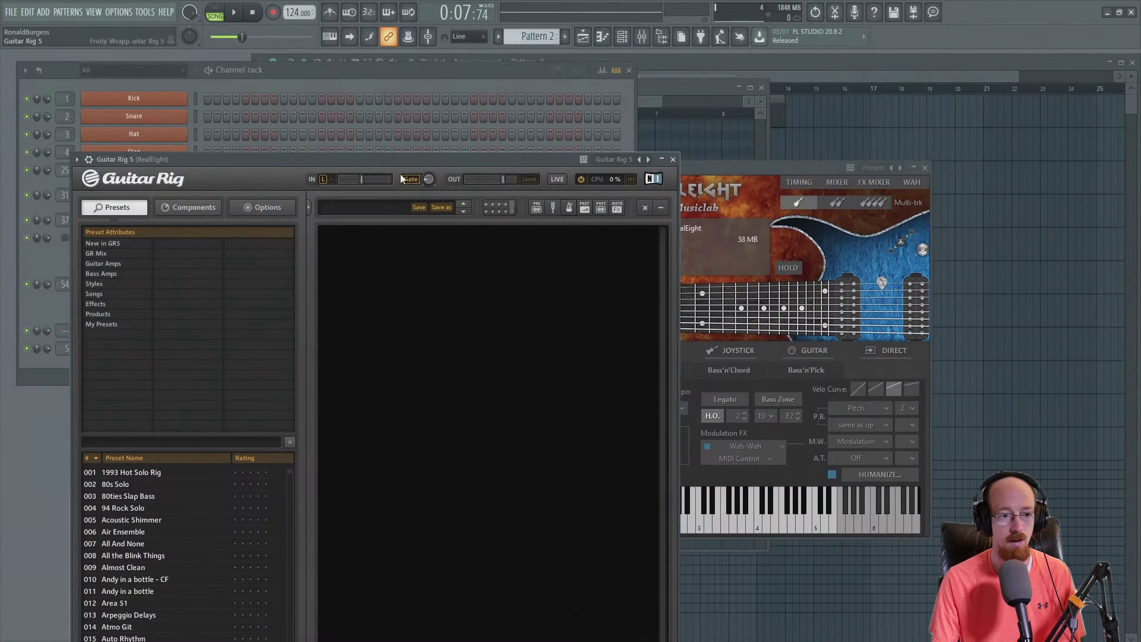
{"action": "left_click", "coordinate": [189, 208]}
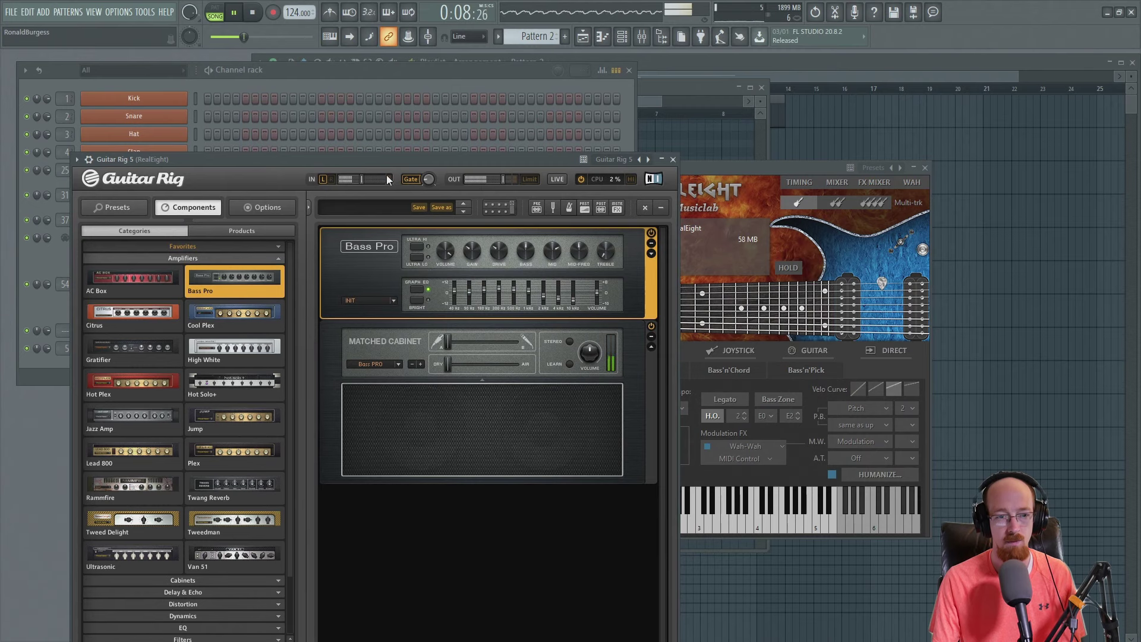
{"action": "left_click_drag", "start_coordinate": [406, 158], "coordinate": [447, 127]}
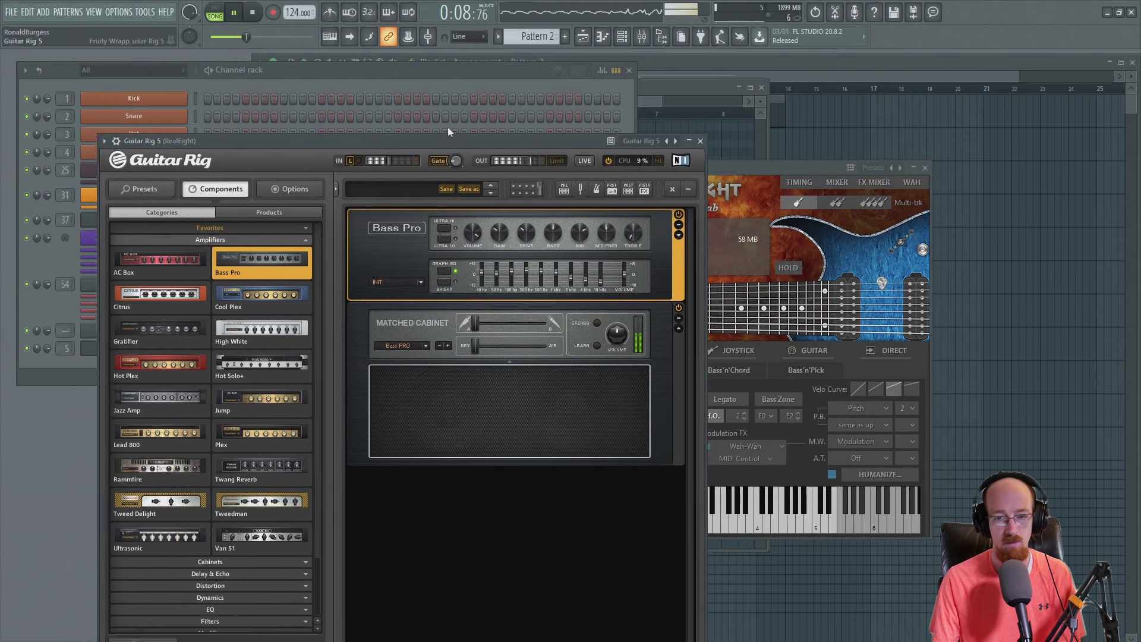
{"action": "key", "text": "space"}
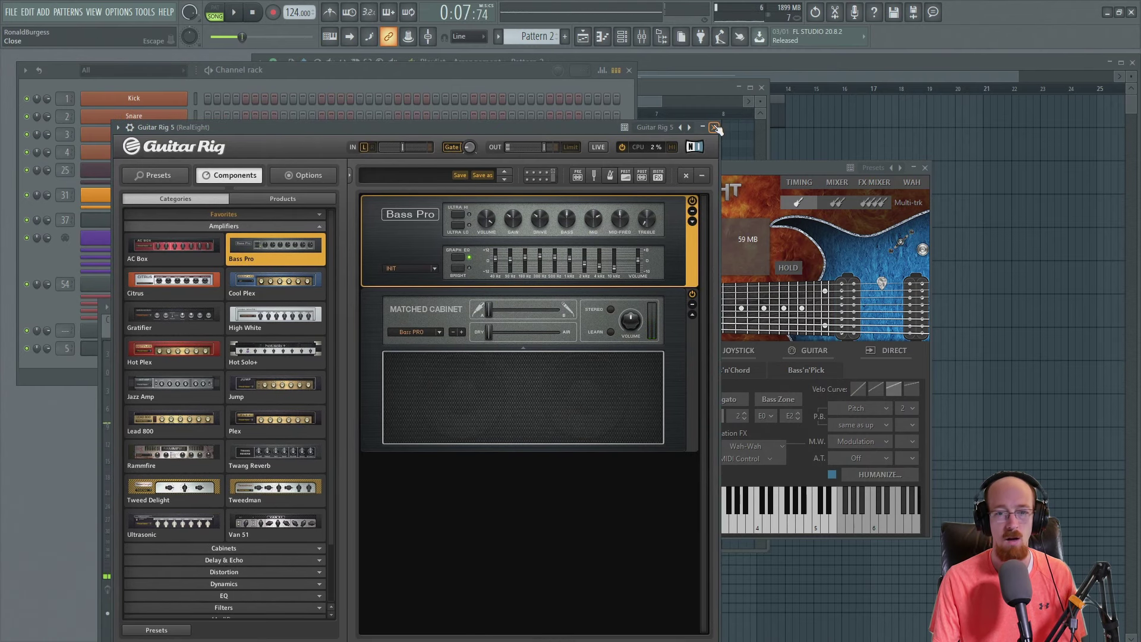
{"action": "left_click", "coordinate": [714, 128]}
Delete every melody note between C4 and A4 from RealEight's piano roll.
{"action": "left_click", "coordinate": [52, 259]}
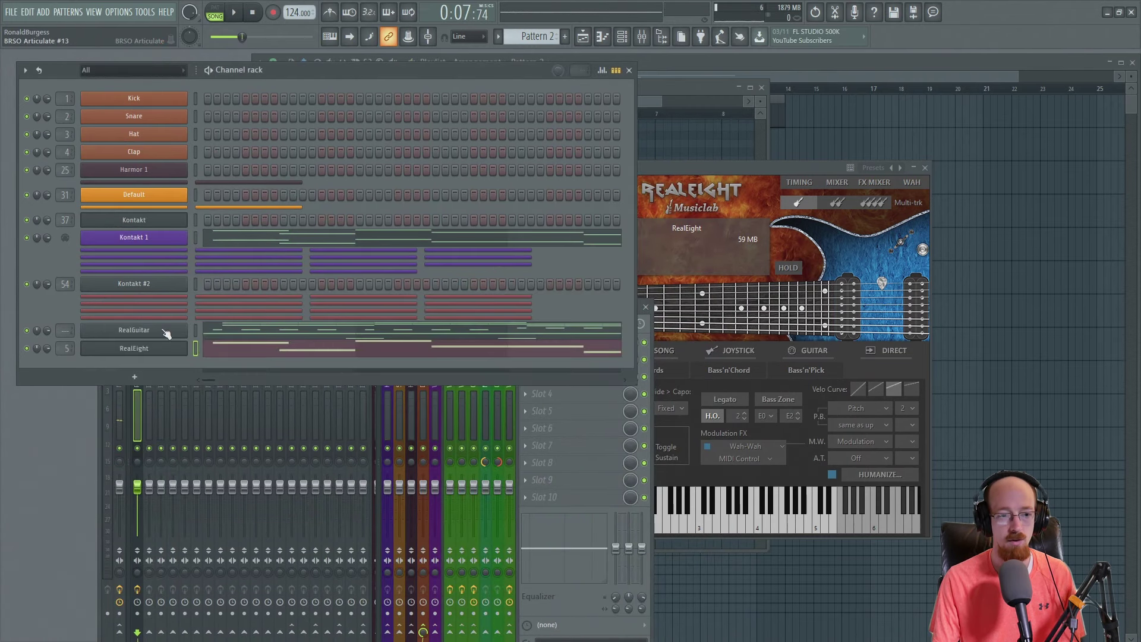
{"action": "left_click", "coordinate": [317, 351]}
{"action": "right_click", "coordinate": [271, 343]}
{"action": "right_click", "coordinate": [296, 377]}
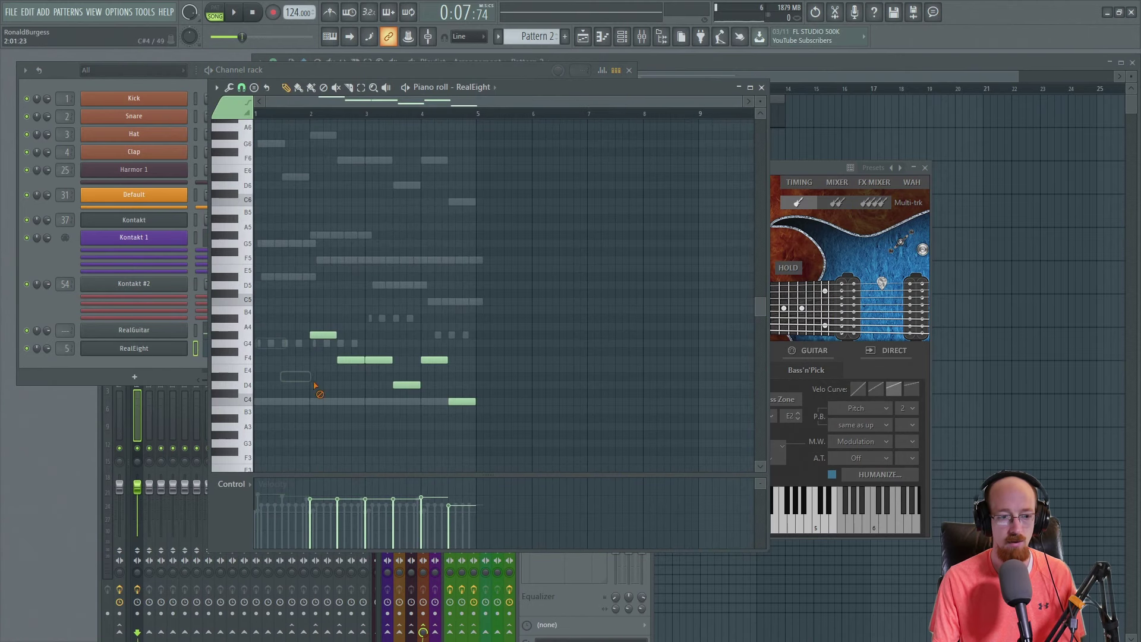
{"action": "right_click", "coordinate": [324, 335]}
{"action": "right_click", "coordinate": [352, 360]}
{"action": "right_click", "coordinate": [379, 360]}
{"action": "right_click", "coordinate": [407, 385]}
{"action": "right_click", "coordinate": [434, 360]}
{"action": "right_click", "coordinate": [462, 402]}
Draw a one-bar C4 note at bar 1 for RealEight, duplicate it through bar 4, and play the result.
{"action": "left_click", "coordinate": [297, 402]}
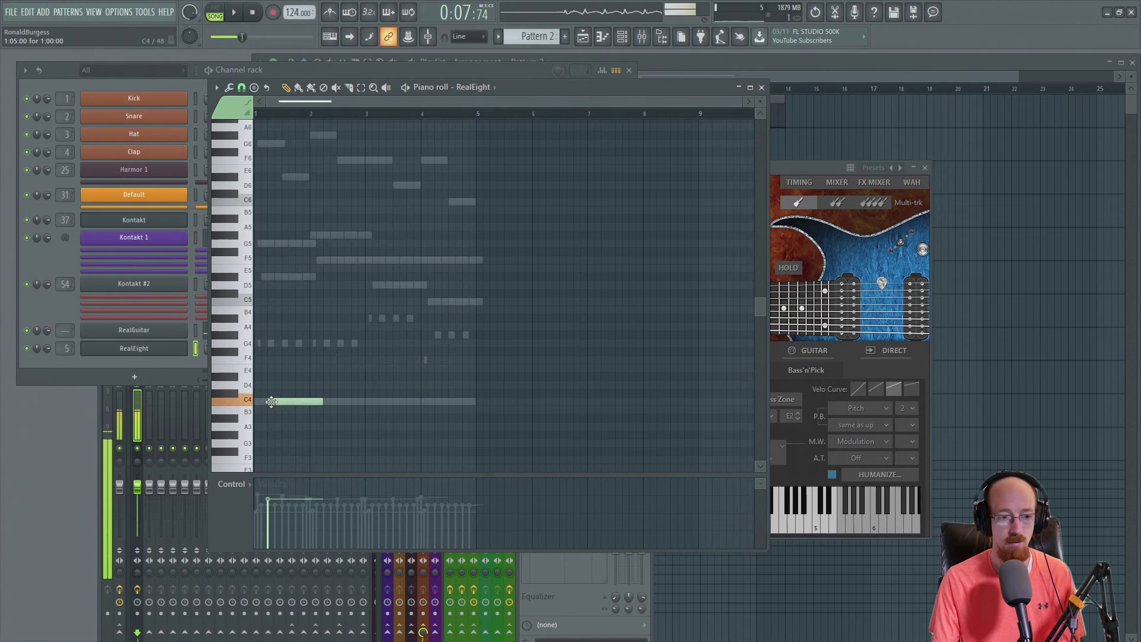
{"action": "left_click_drag", "start_coordinate": [297, 405], "coordinate": [283, 404]}
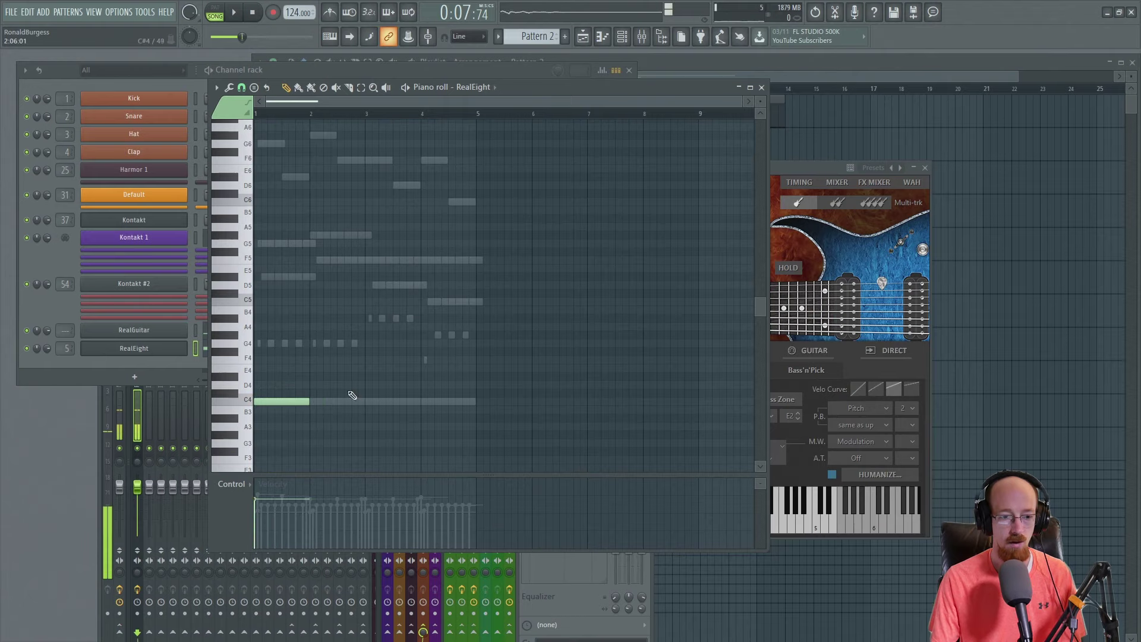
{"action": "left_click_drag", "start_coordinate": [352, 382], "coordinate": [225, 426]}
{"action": "key", "text": "ctrl+b"}
{"action": "key", "text": "ctrl+b"}
{"action": "key", "text": "ctrl+b"}
{"action": "key", "text": "space"}
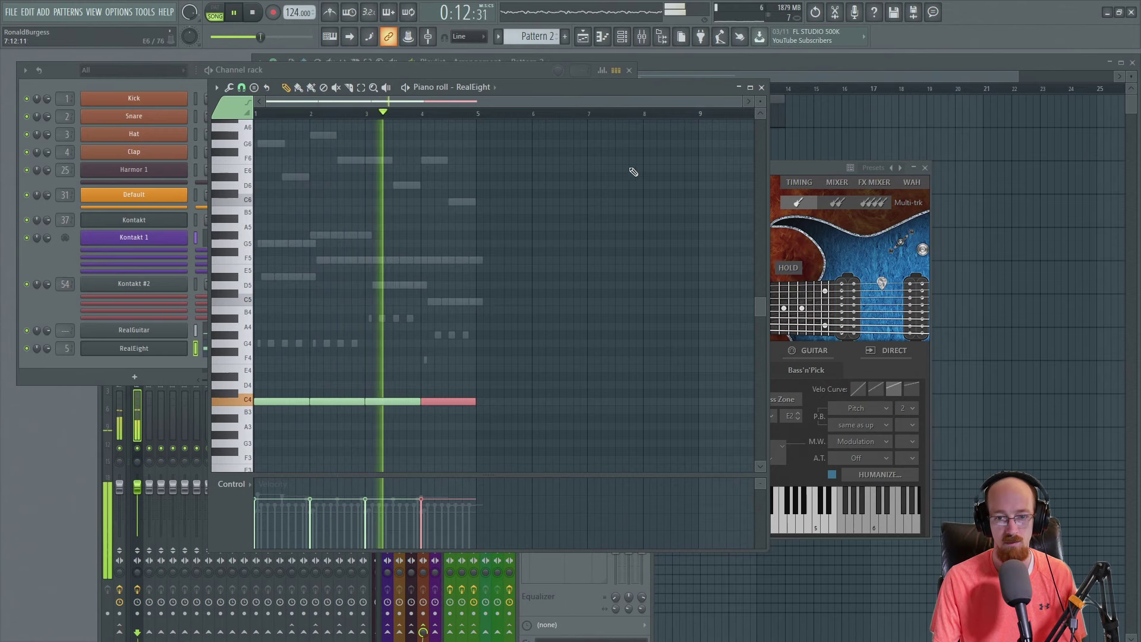
Show RealEight's detailed channel settings and adjust its channel volume while the arrangement plays.
{"action": "left_click", "coordinate": [761, 88]}
{"action": "left_click", "coordinate": [757, 173]}
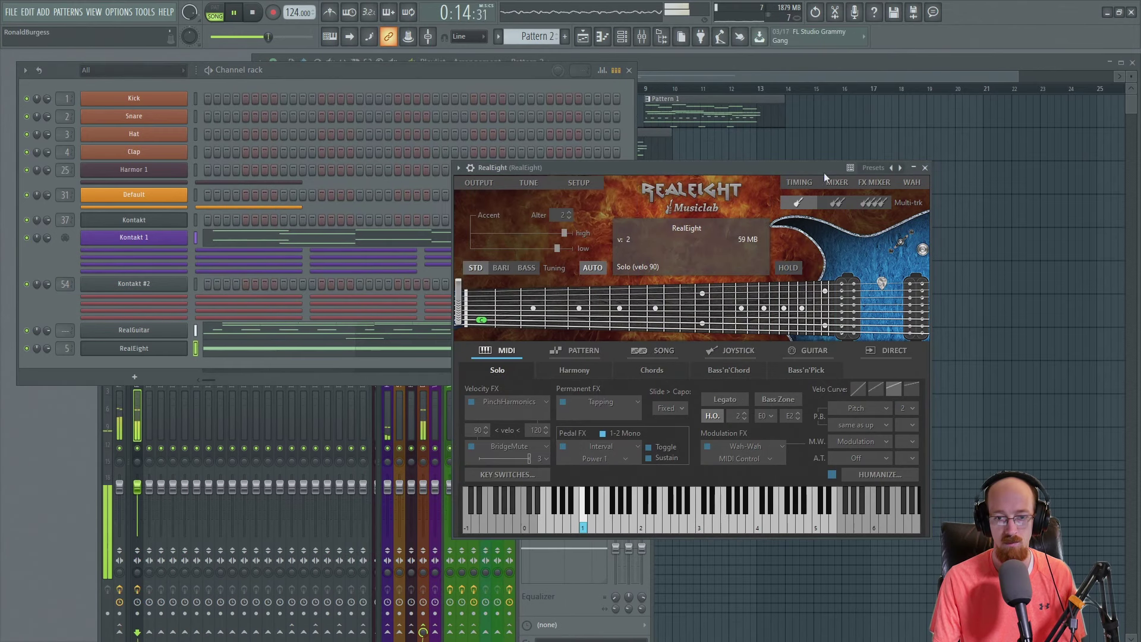
{"action": "key", "text": "space"}
{"action": "left_click", "coordinate": [472, 167]}
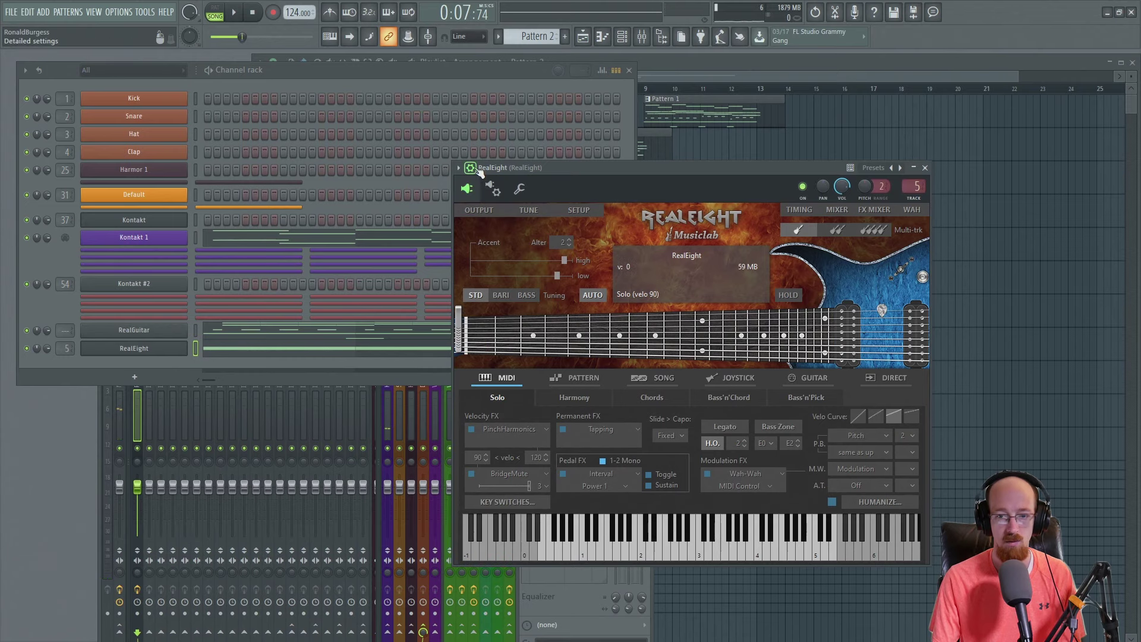
{"action": "key", "text": "space"}
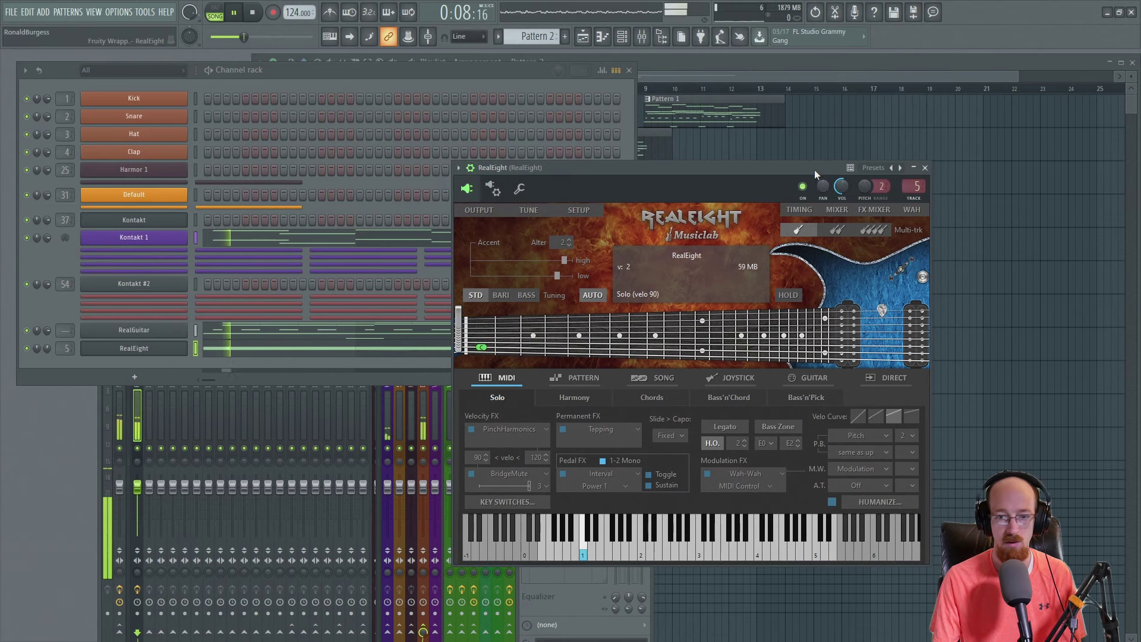
{"action": "left_click_drag", "start_coordinate": [814, 169], "coordinate": [845, 183]}
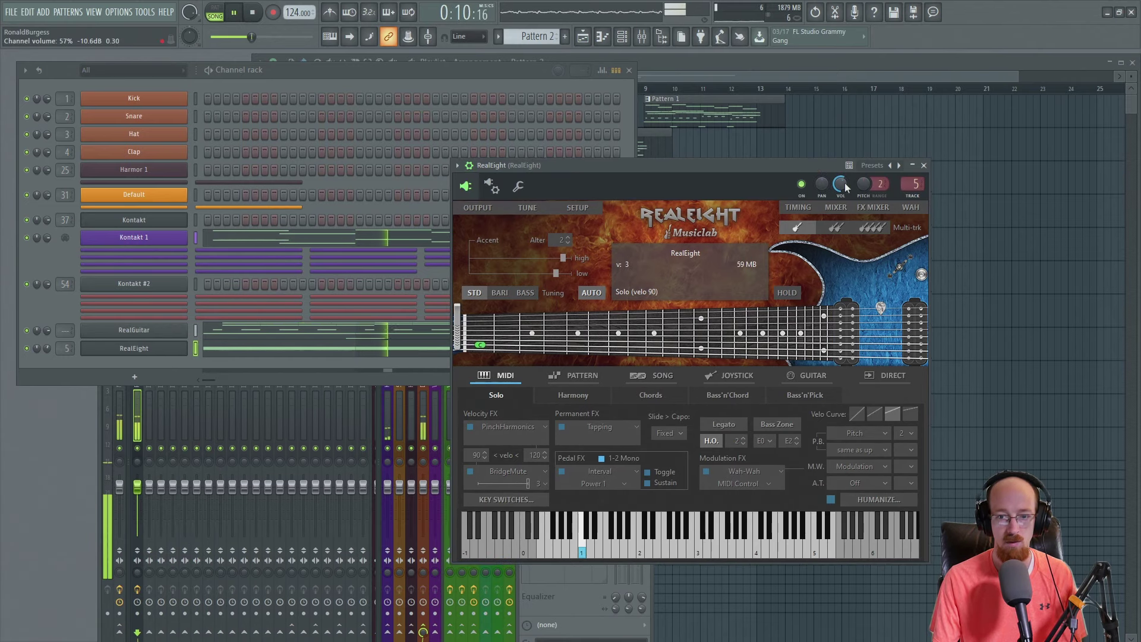
{"action": "scroll", "coordinate": [847, 185], "scroll_direction": "up", "scroll_amount": 2}
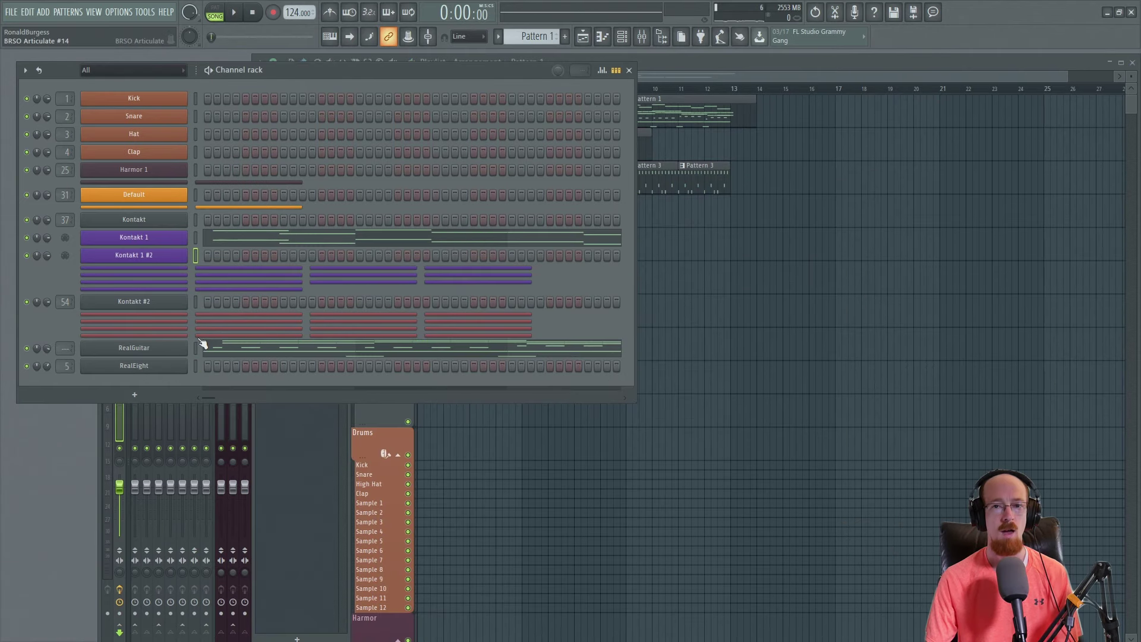
Bring the playlist into view and play the arrangement from bar 4.
{"action": "left_click", "coordinate": [716, 94]}
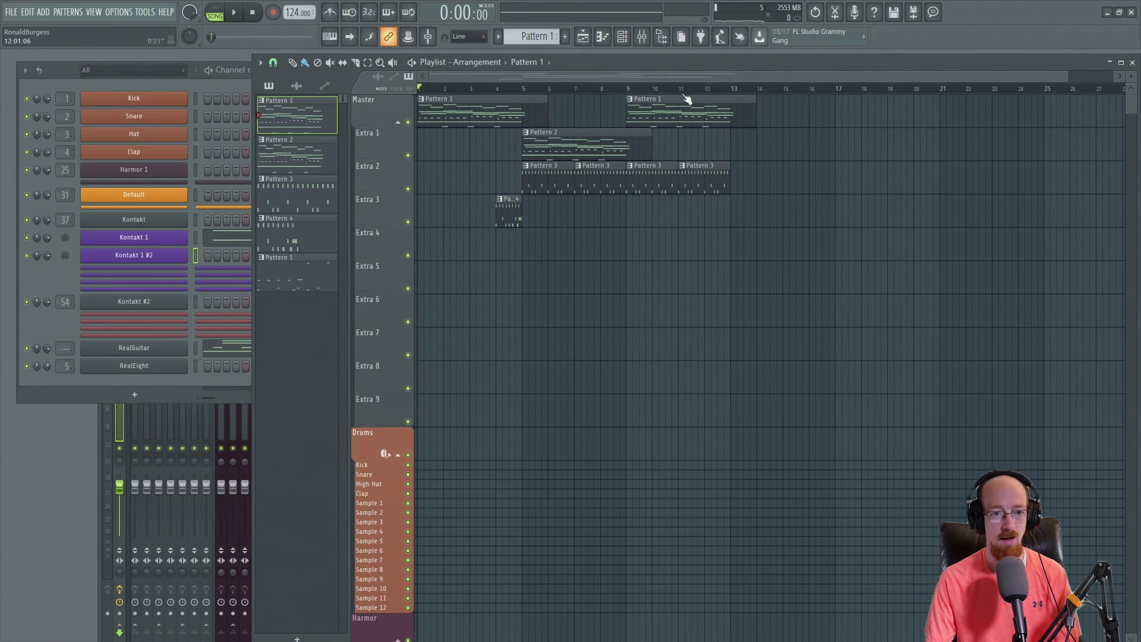
{"action": "left_click", "coordinate": [497, 90]}
{"action": "key", "text": "space"}
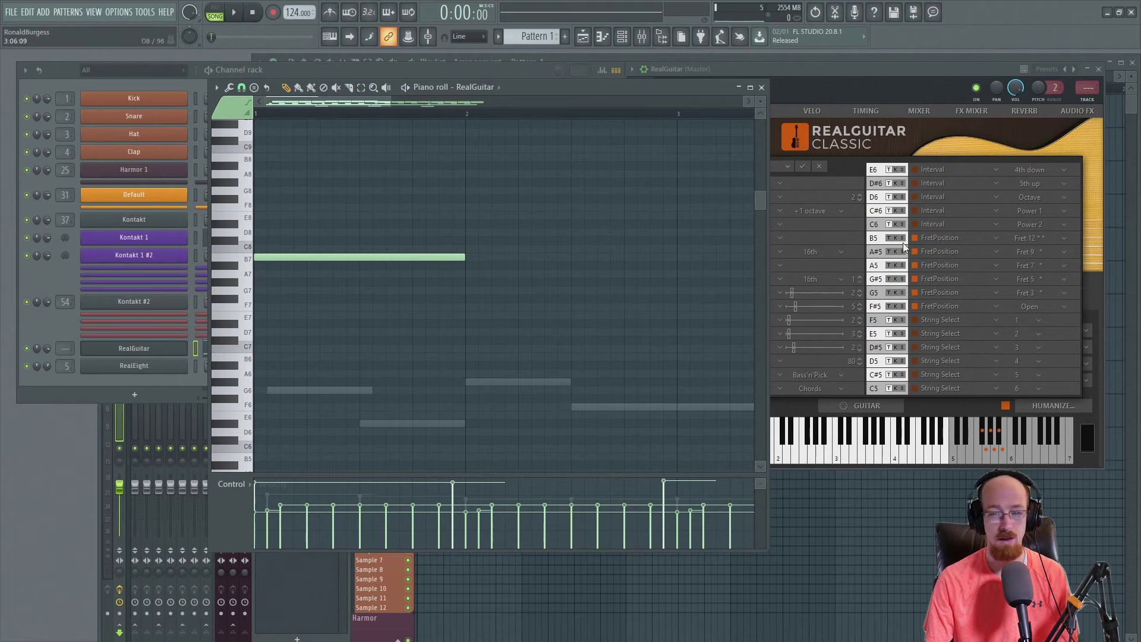
Compare RealGuitar's playback without and with the B7 key-switch note by deleting it and undoing the deletion.
{"action": "left_click", "coordinate": [882, 79]}
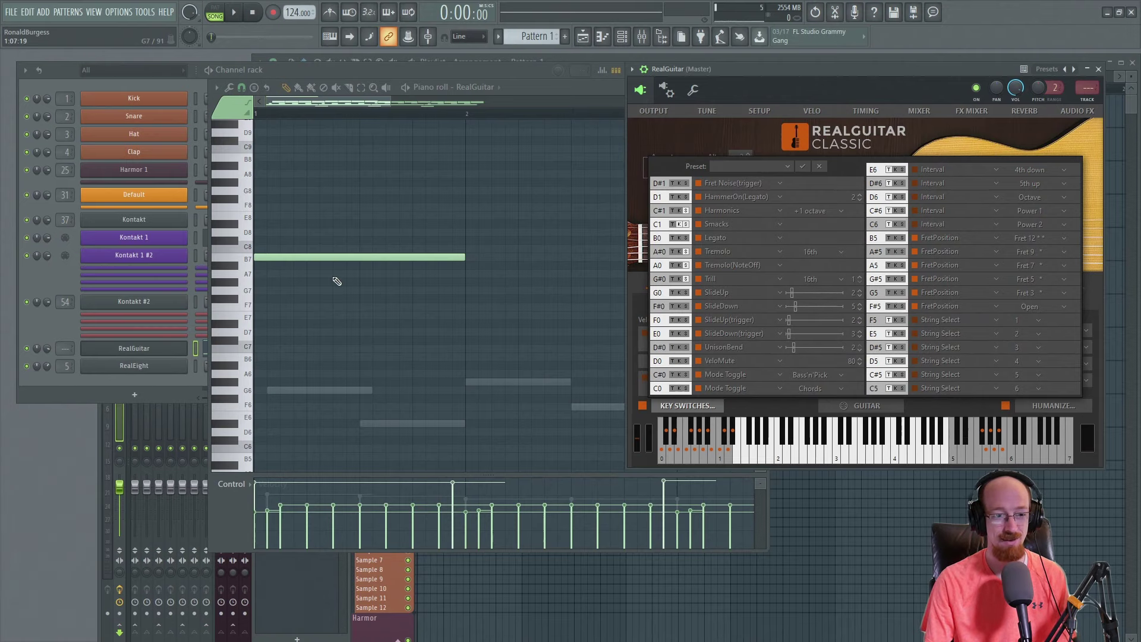
{"action": "right_click", "coordinate": [296, 256]}
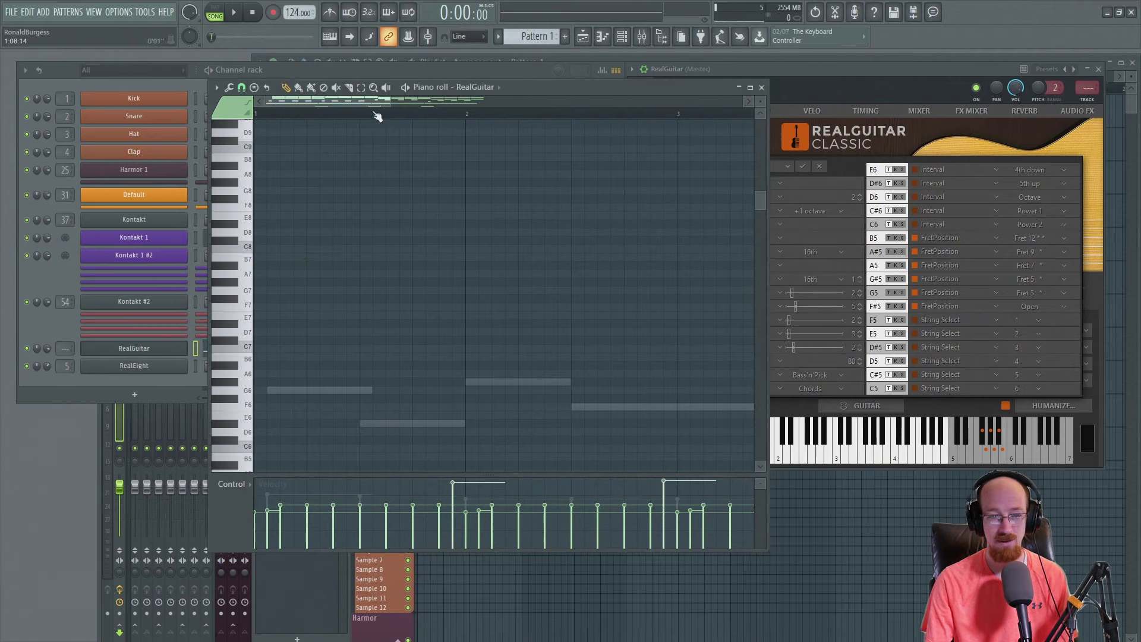
{"action": "key", "text": "space"}
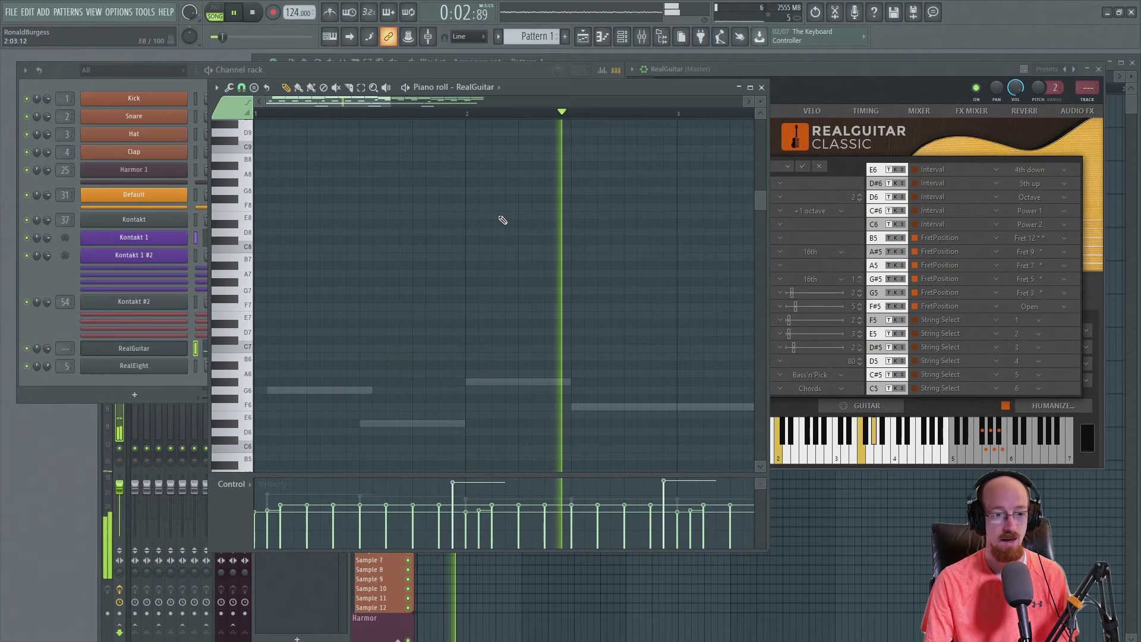
{"action": "key", "text": "space"}
{"action": "key", "text": "ctrl+z"}
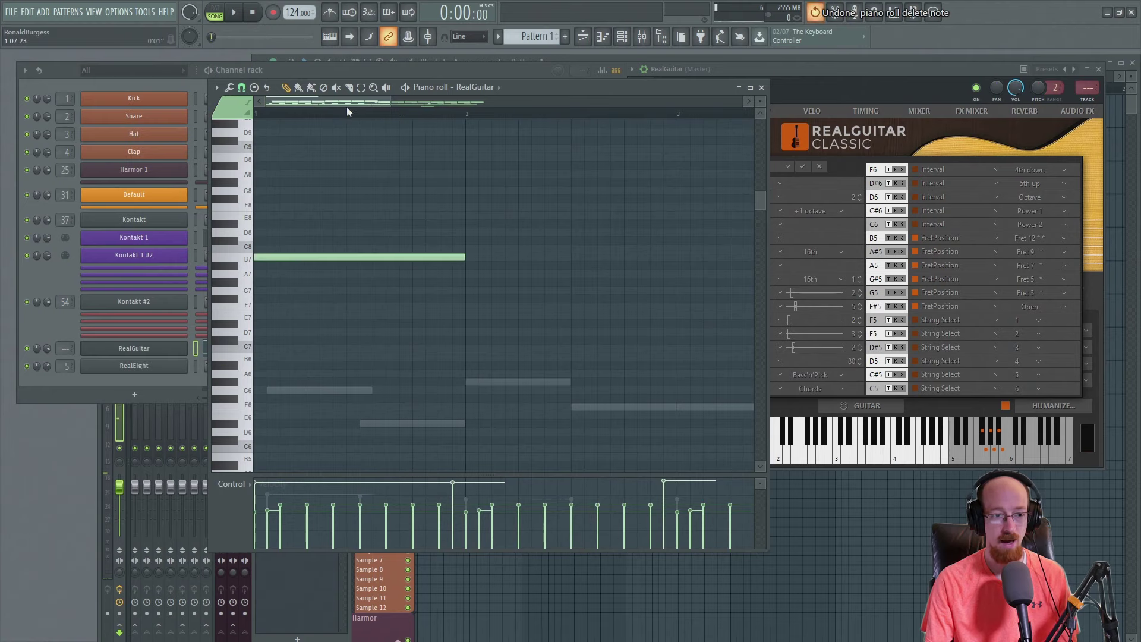
{"action": "key", "text": "space"}
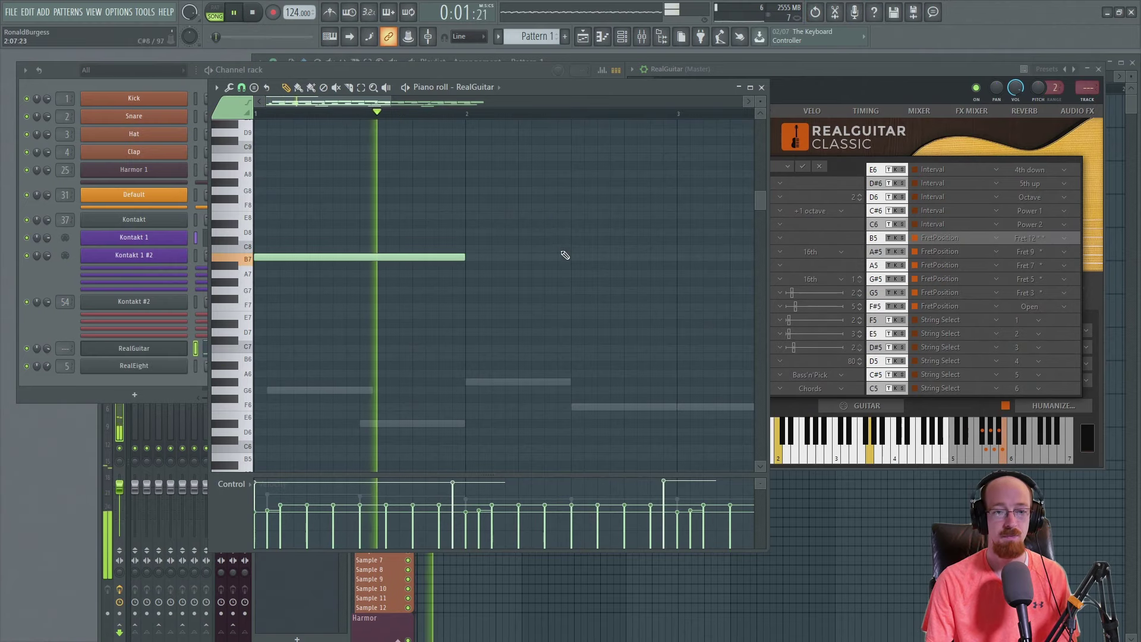
{"action": "key", "text": "space"}
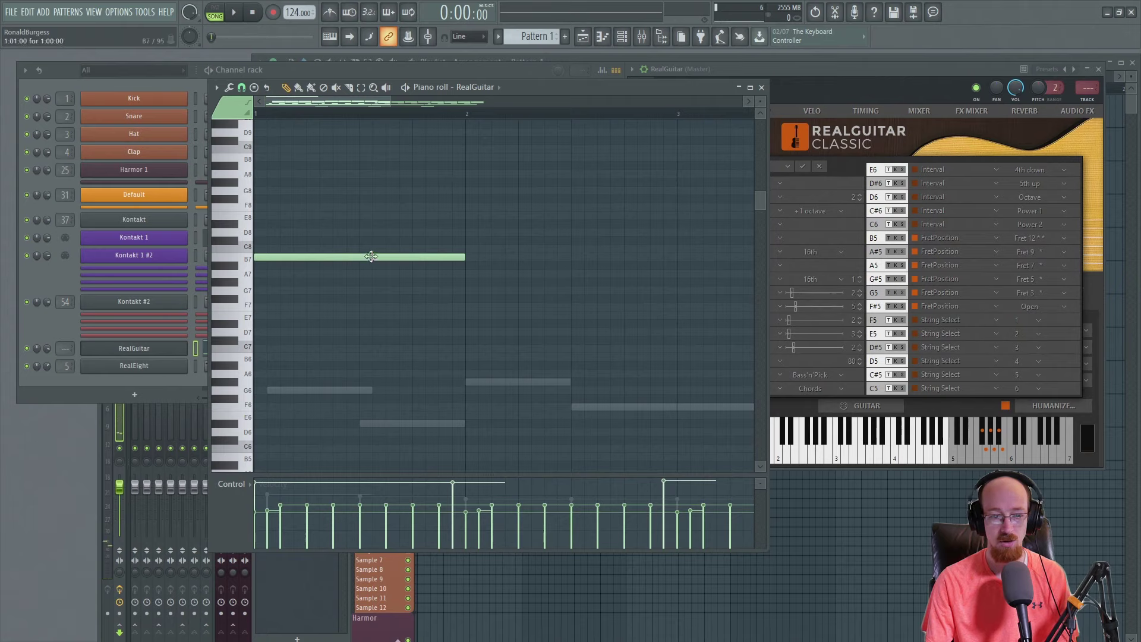
Move RealGuitar's bar 1 key-switch note down to A#7, close the key-switch list, and play the result.
{"action": "left_click_drag", "start_coordinate": [370, 256], "coordinate": [363, 265]}
{"action": "key", "text": "space"}
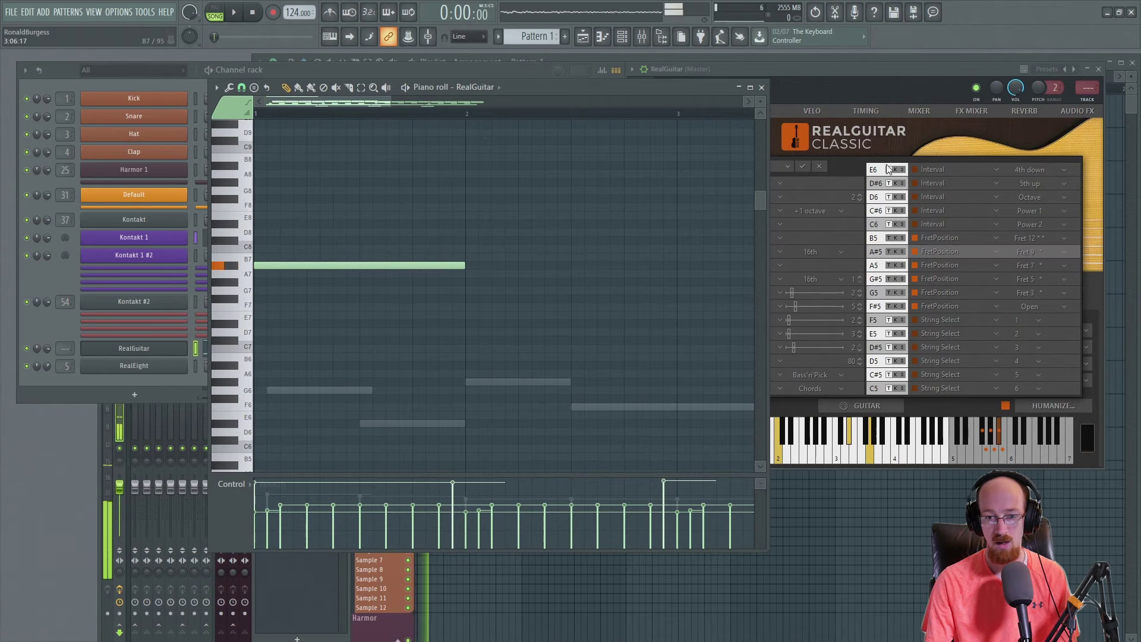
{"action": "left_click", "coordinate": [869, 68]}
{"action": "left_click", "coordinate": [699, 404]}
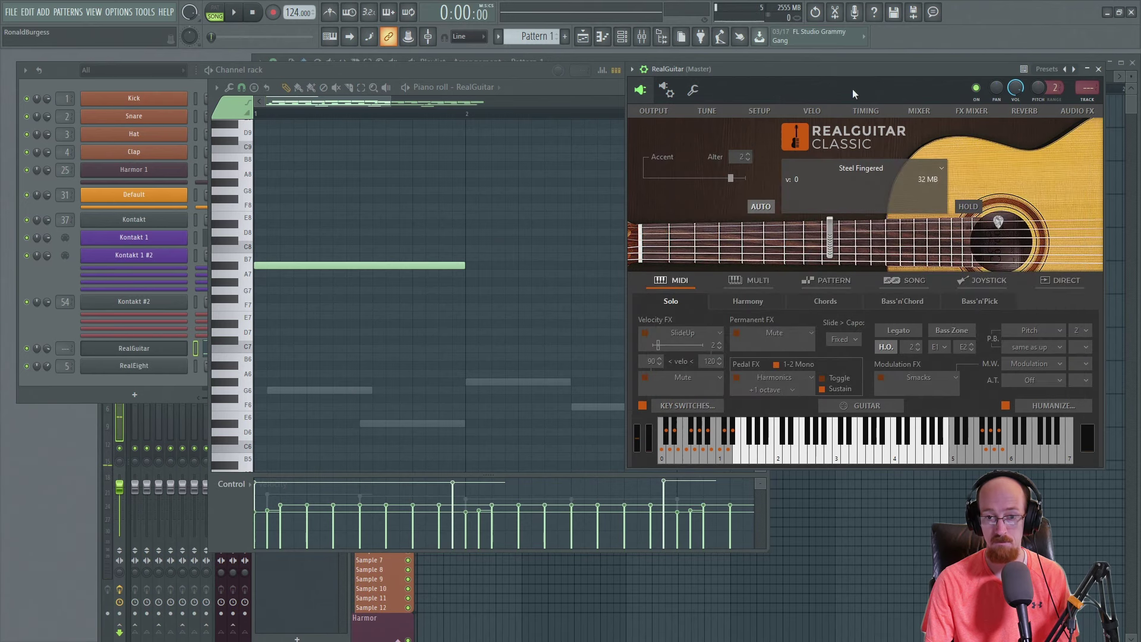
{"action": "key", "text": "space"}
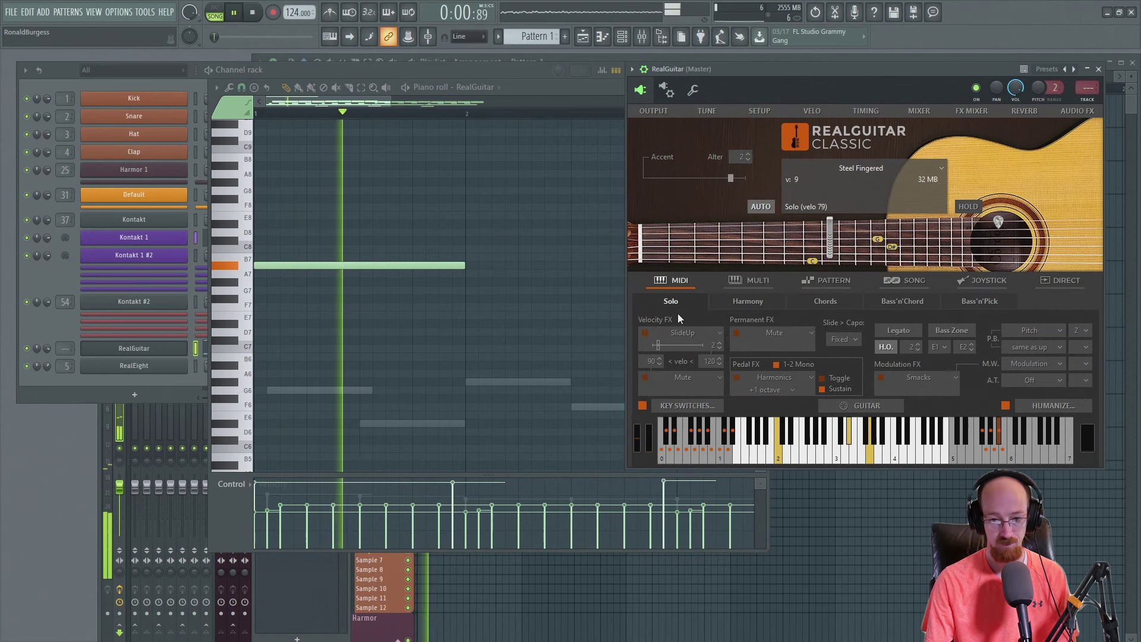
{"action": "key", "text": "space"}
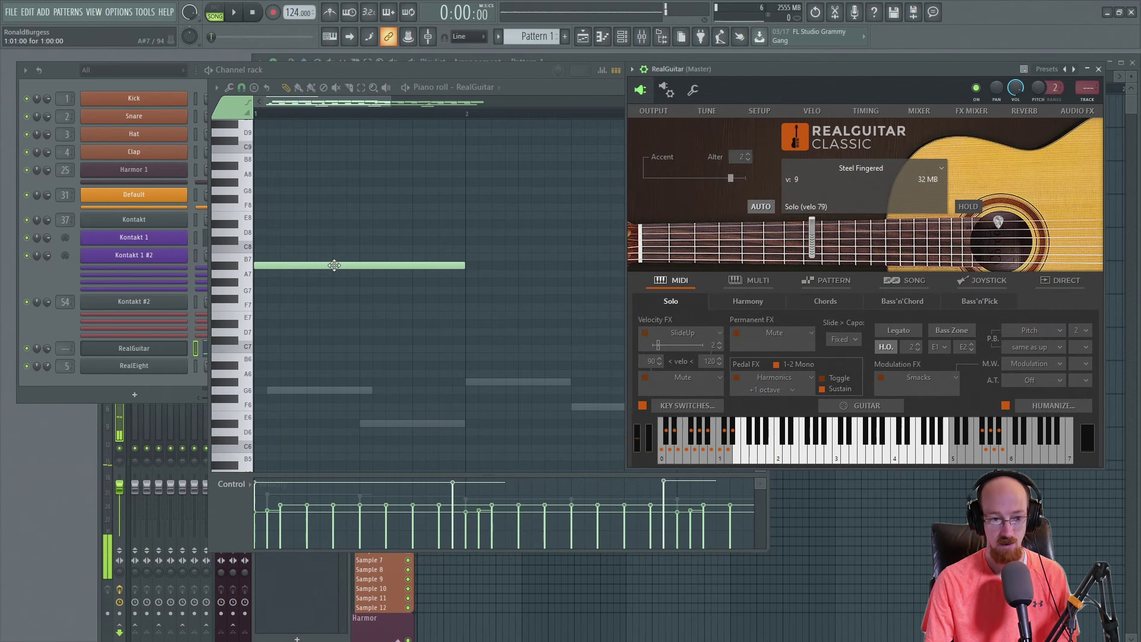
Raise RealGuitar's key-switch note to B7 and play the pattern with the guitar neck in view.
{"action": "left_click_drag", "start_coordinate": [334, 269], "coordinate": [330, 256]}
{"action": "left_click", "coordinate": [802, 70]}
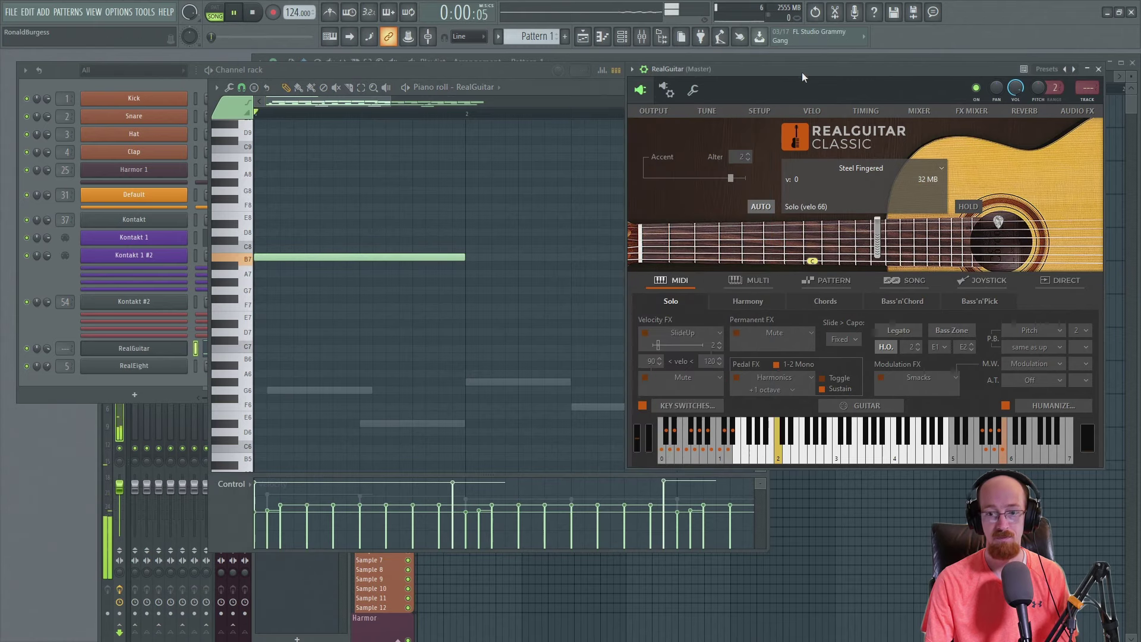
{"action": "key", "text": "space"}
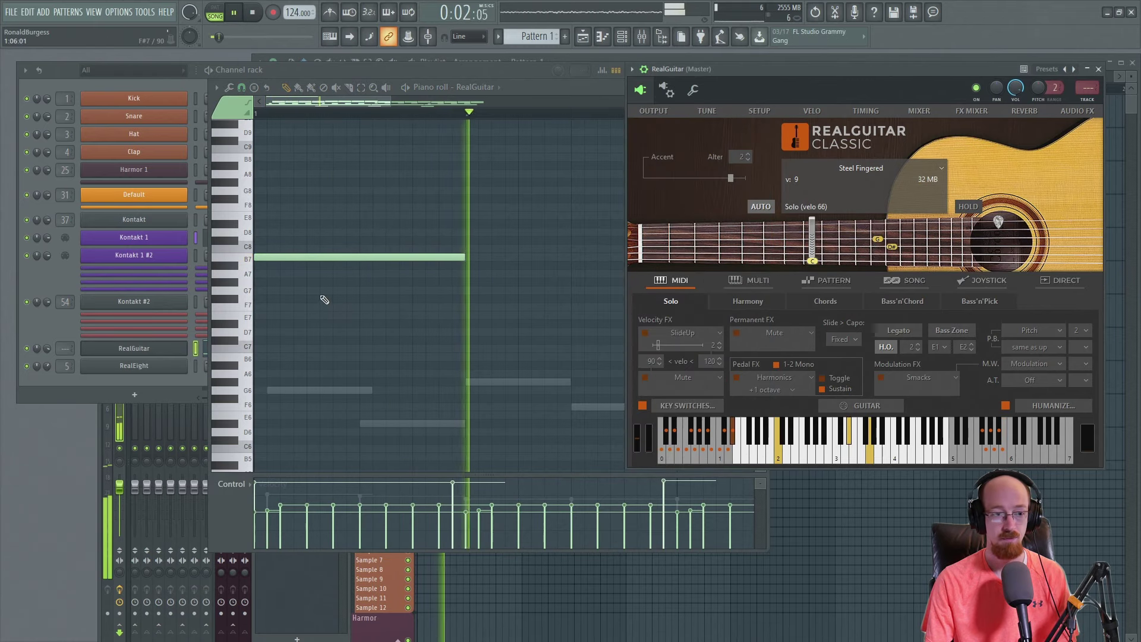
{"action": "key", "text": "space"}
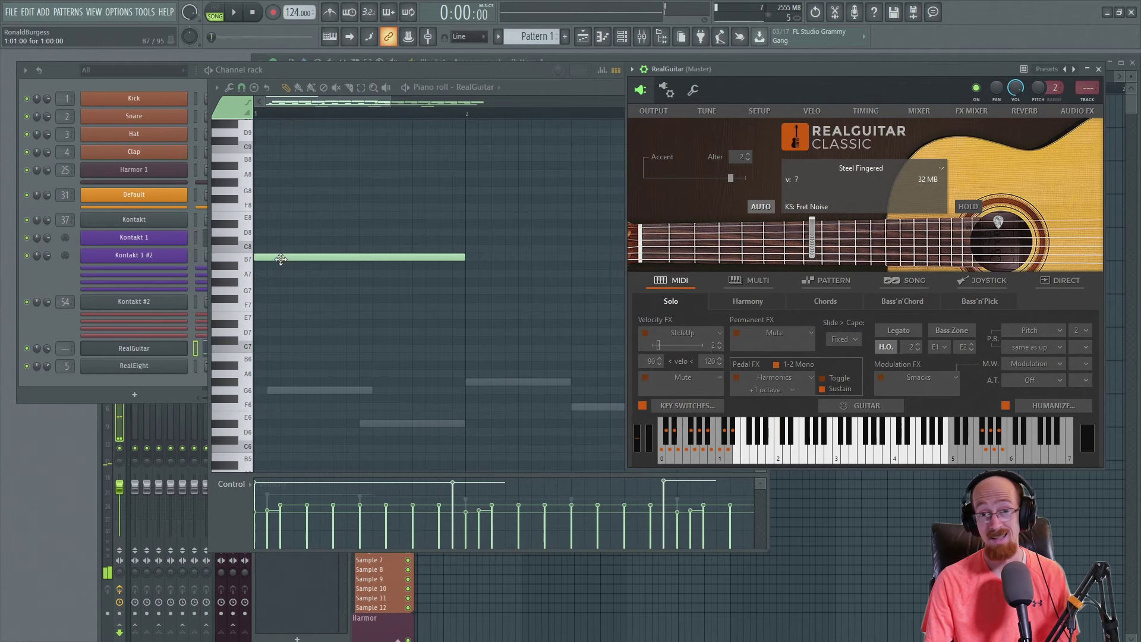
Lower RealGuitar's key-switch note to G#7 and on to G7 during playback to audition lower fret positions.
{"action": "left_click_drag", "start_coordinate": [280, 259], "coordinate": [278, 284]}
{"action": "key", "text": "space"}
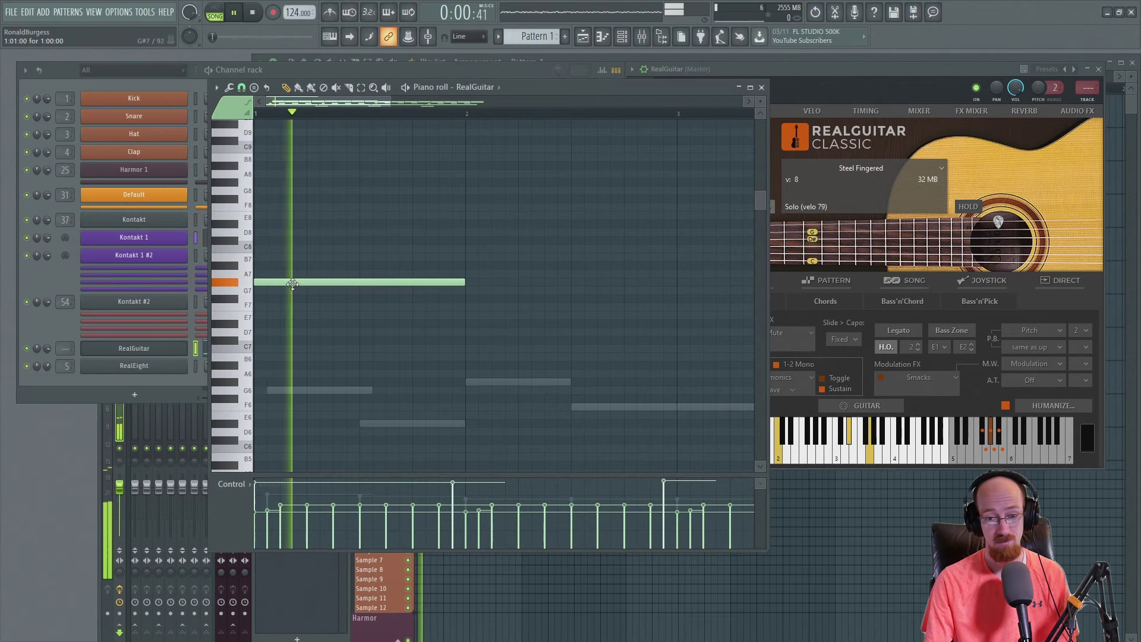
{"action": "left_click_drag", "start_coordinate": [292, 284], "coordinate": [293, 302]}
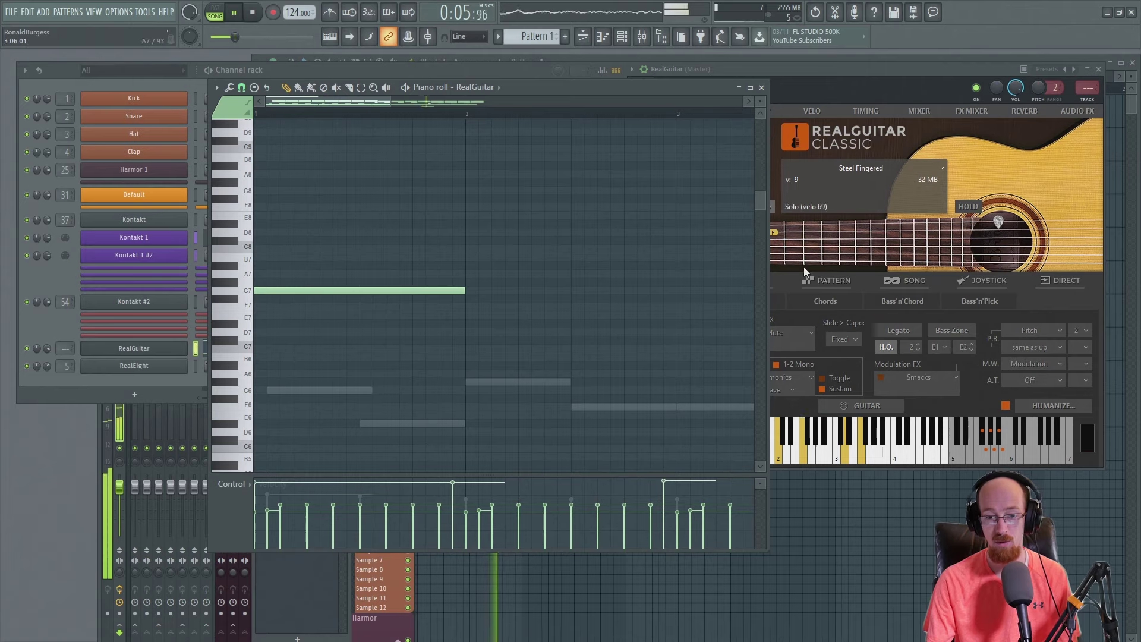
{"action": "key", "text": "space"}
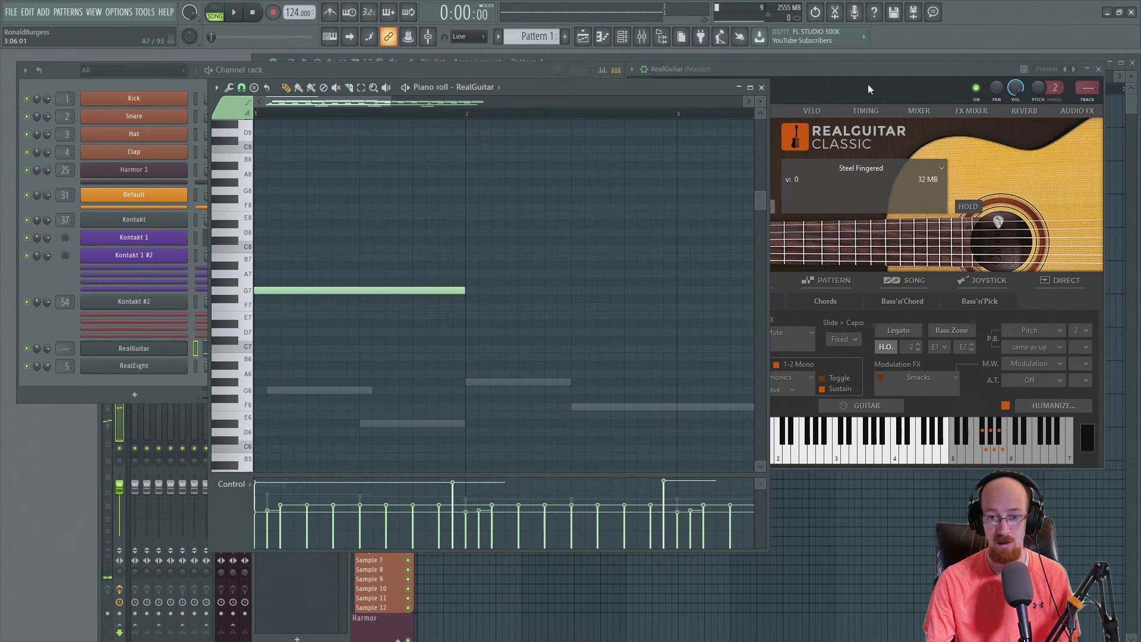
Set RealGuitar's bar 1 key-switch note to A#7 for fret position 9.
{"action": "left_click", "coordinate": [867, 88]}
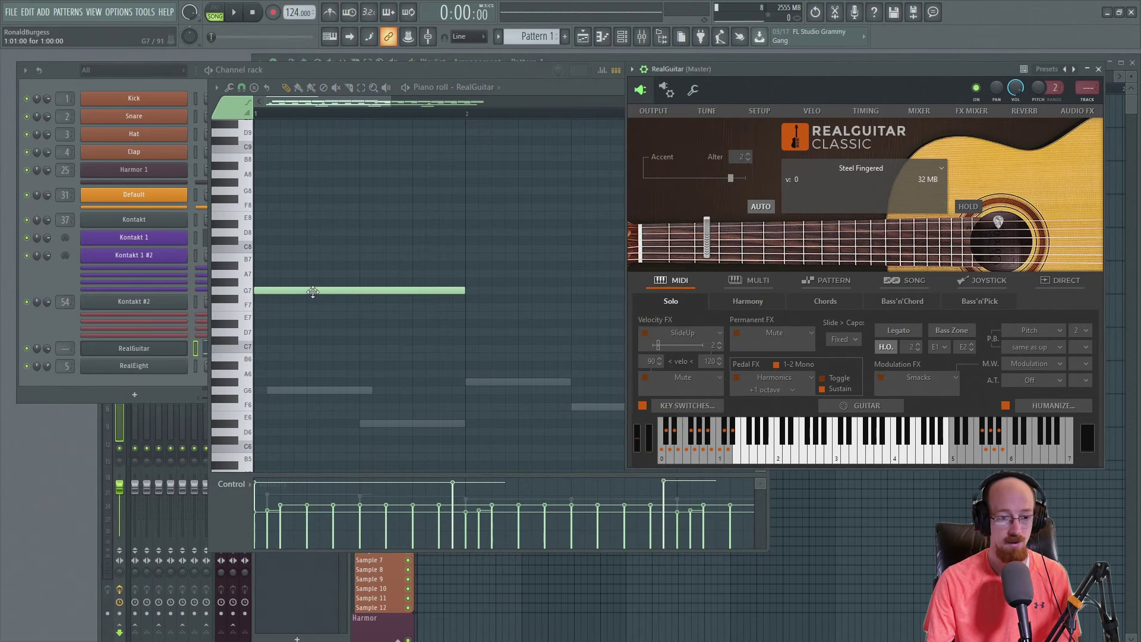
{"action": "left_click_drag", "start_coordinate": [313, 291], "coordinate": [286, 265]}
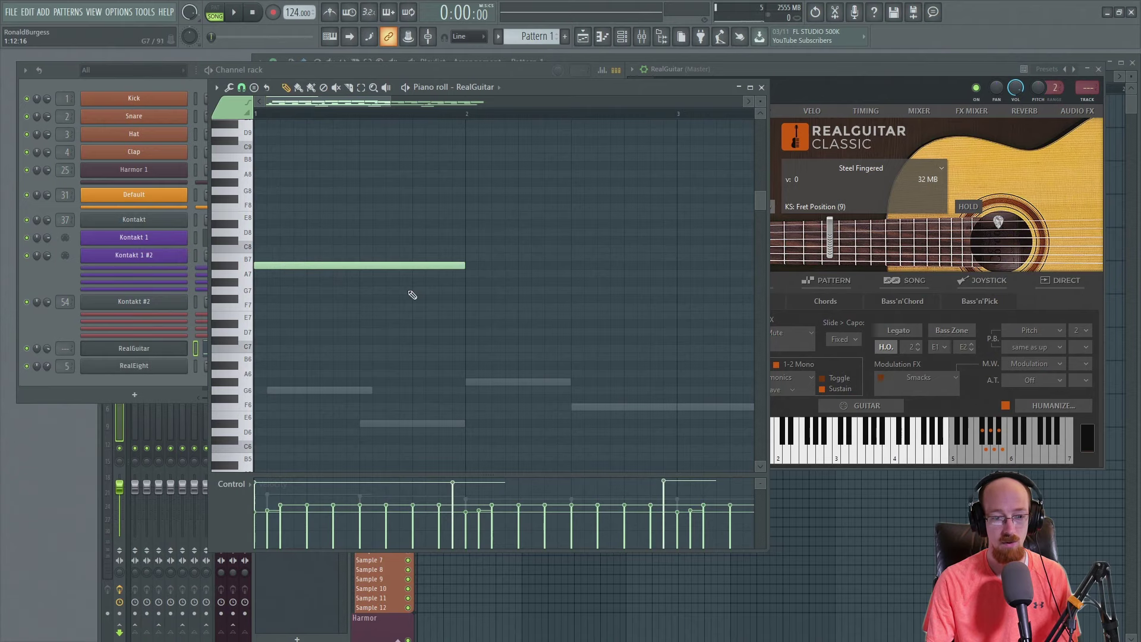
Extend RealGuitar's A#7 key-switch note to the end of bar 4 and play the arrangement to check it.
{"action": "scroll", "coordinate": [395, 296], "scroll_direction": "down", "scroll_amount": 3, "text": "ctrl"}
{"action": "scroll", "coordinate": [357, 262], "scroll_direction": "down", "scroll_amount": 3}
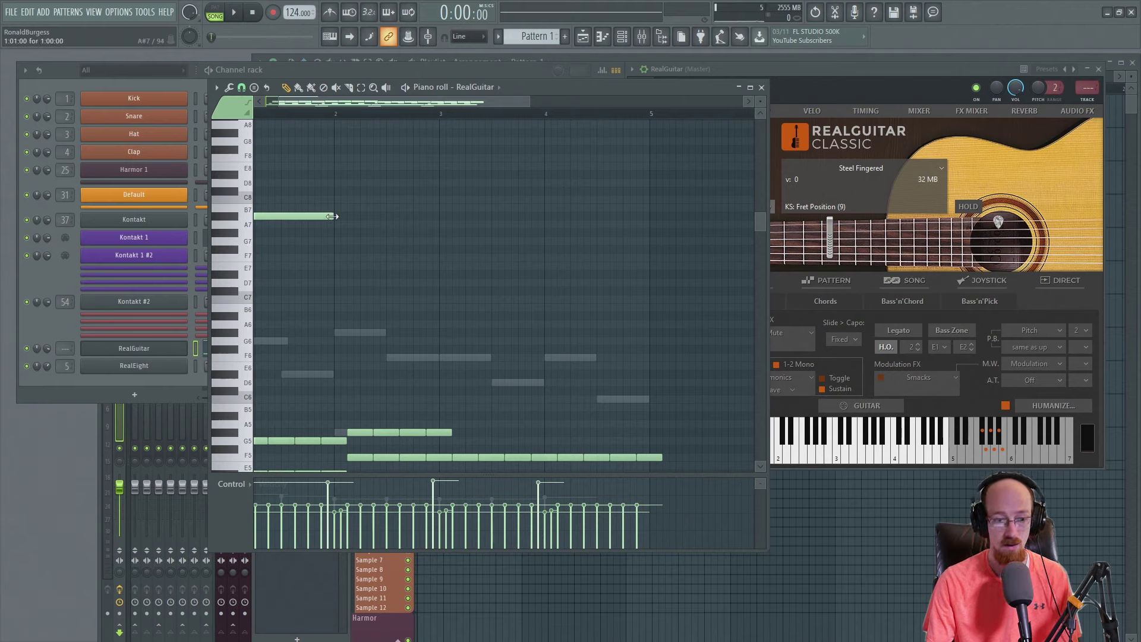
{"action": "left_click_drag", "start_coordinate": [331, 216], "coordinate": [641, 223]}
{"action": "key", "text": "space"}
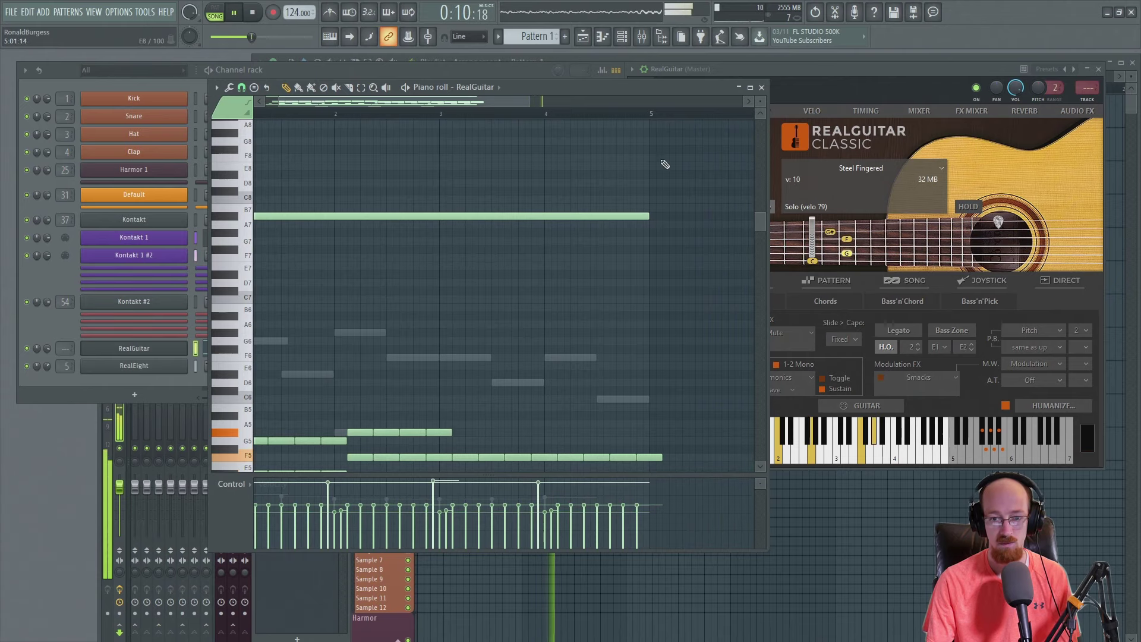
{"action": "left_click", "coordinate": [761, 88]}
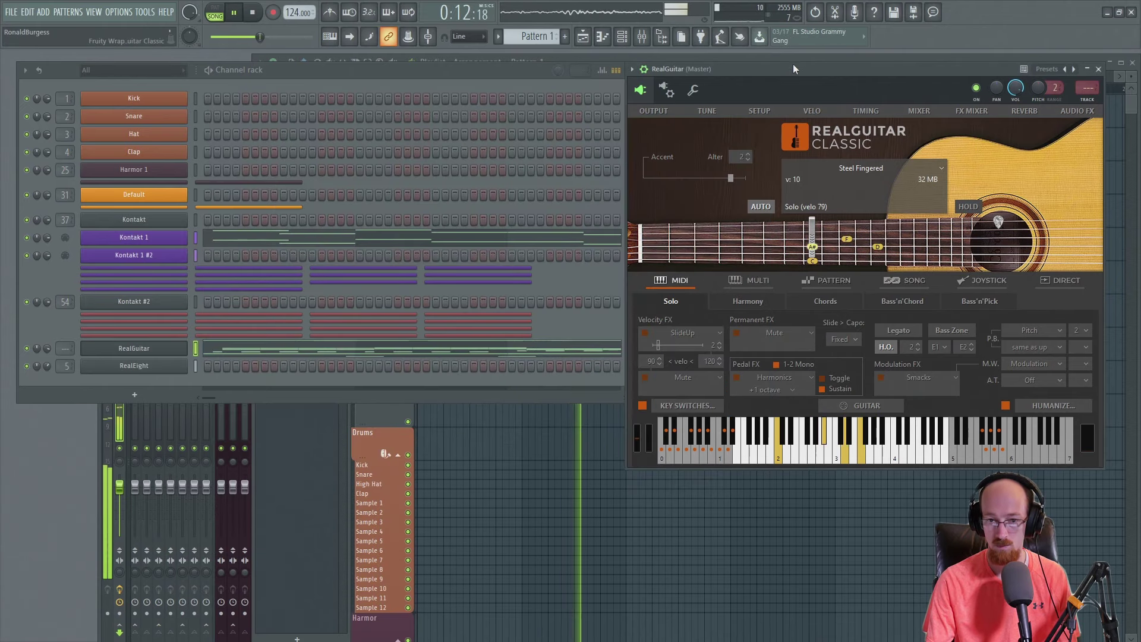
{"action": "left_click", "coordinate": [797, 59]}
{"action": "key", "text": "space"}
Make Pattern 2 the current pattern, then open RealGuitar and briefly play the arrangement with its neck in view.
{"action": "left_click", "coordinate": [542, 145]}
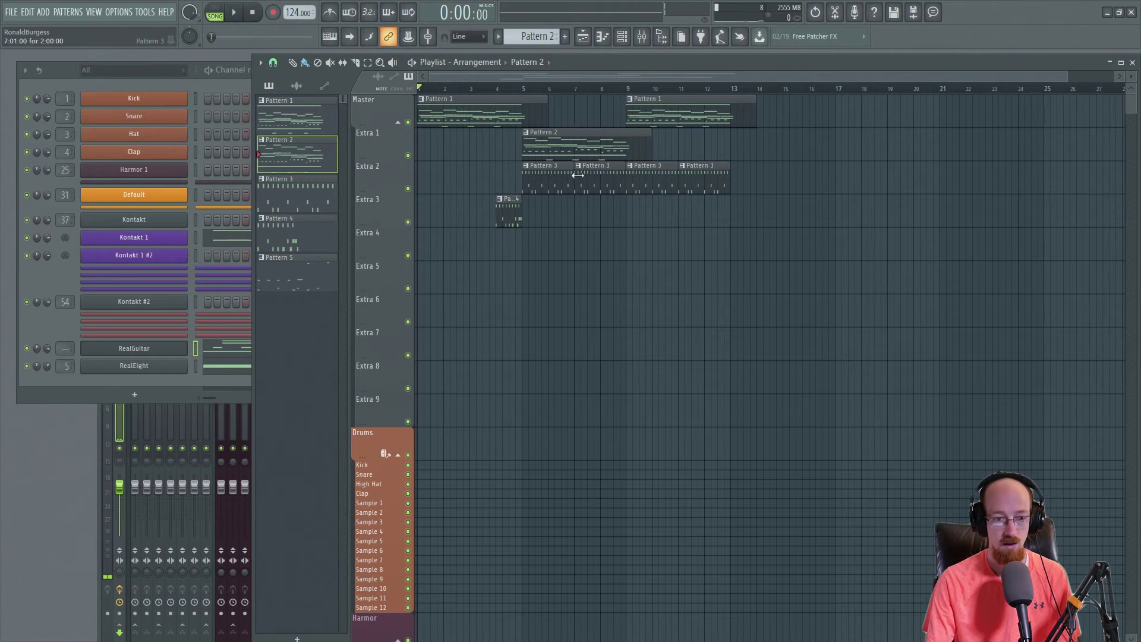
{"action": "left_click", "coordinate": [140, 349]}
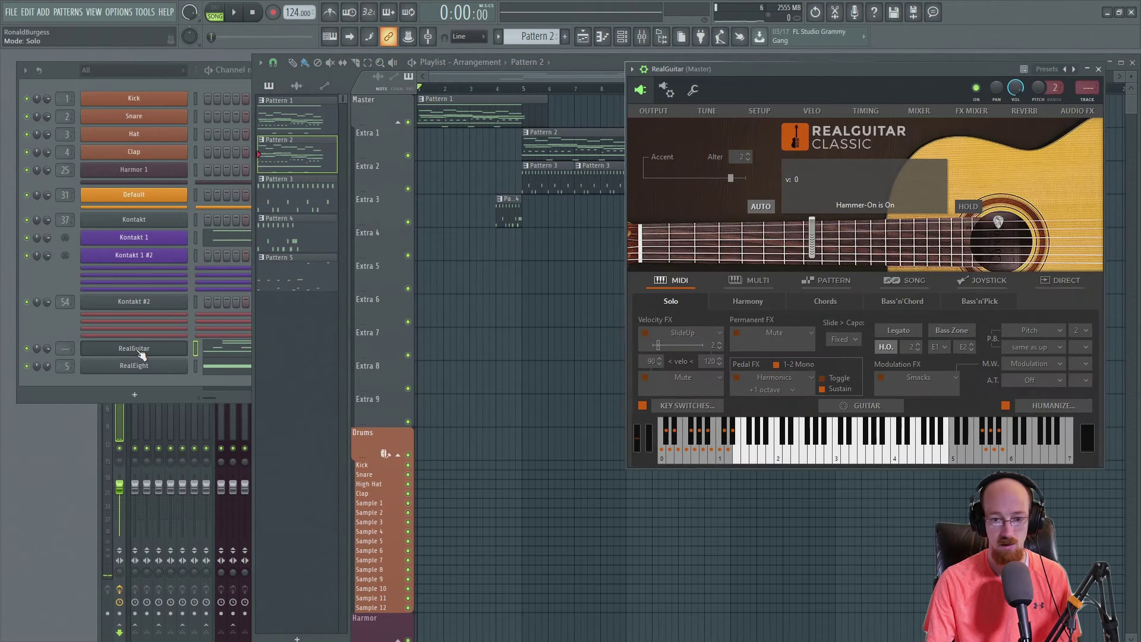
{"action": "key", "text": "space"}
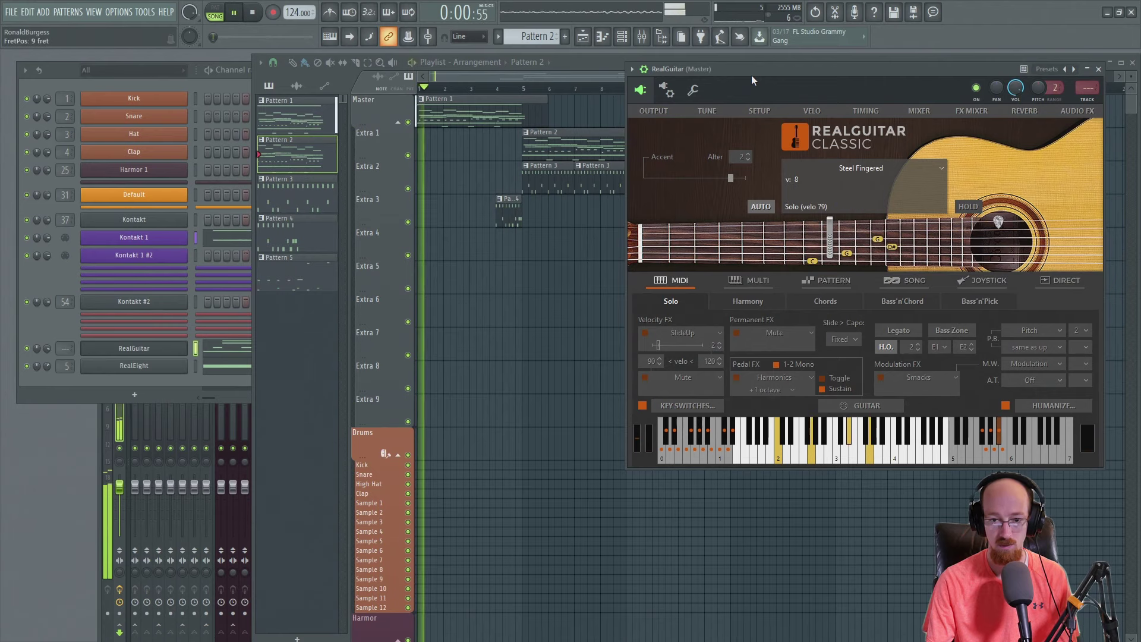
{"action": "key", "text": "space"}
Add a four-bar key-switch note at F#7 to RealGuitar in Pattern 2 for the open fret position.
{"action": "left_click", "coordinate": [39, 338]}
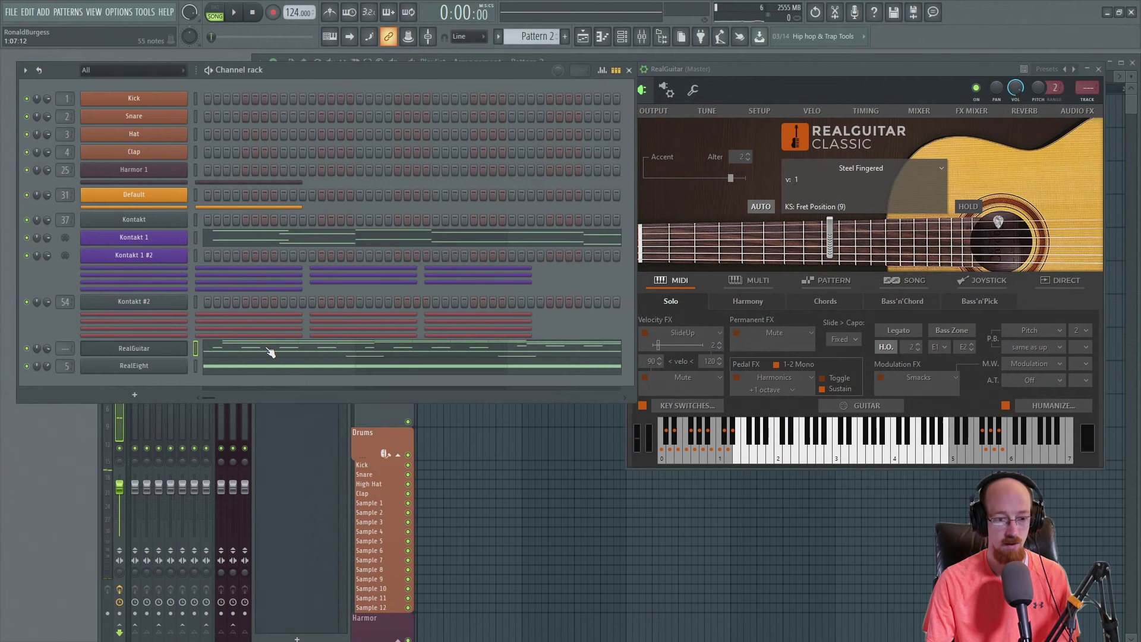
{"action": "left_click", "coordinate": [267, 348]}
{"action": "scroll", "coordinate": [266, 260], "scroll_direction": "up", "scroll_amount": 2}
{"action": "left_click", "coordinate": [238, 254]}
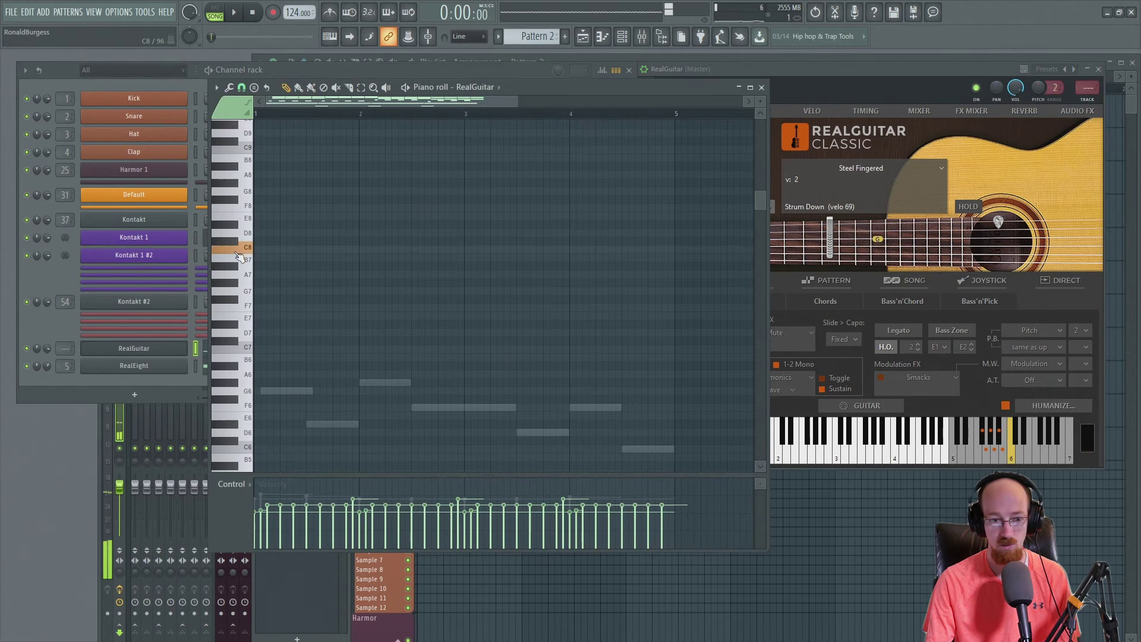
{"action": "left_click", "coordinate": [245, 290]}
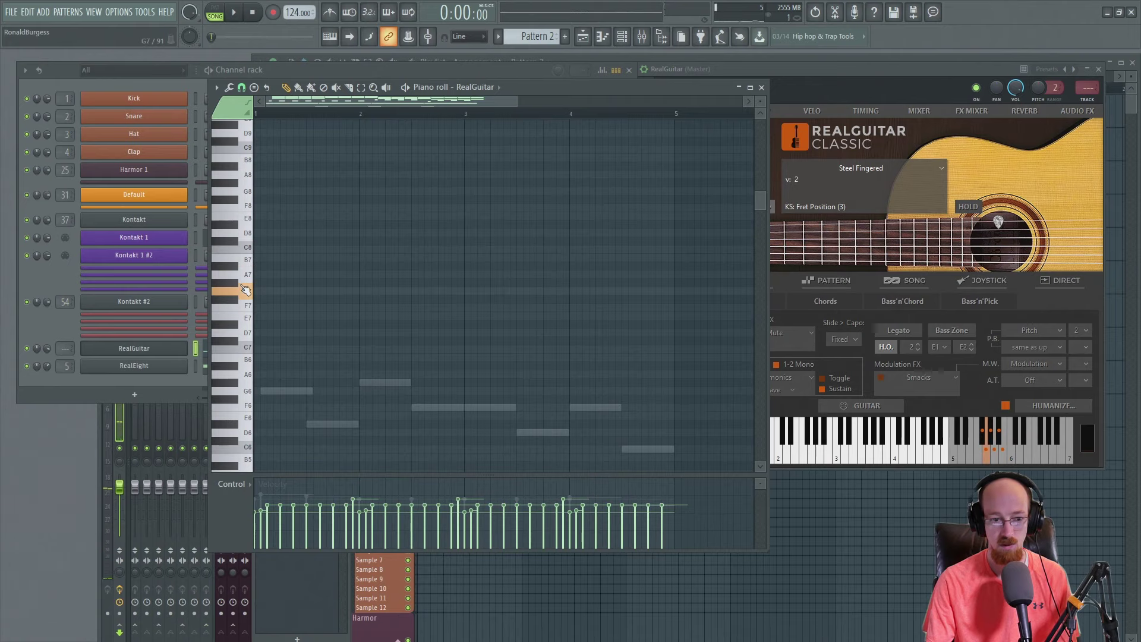
{"action": "left_click", "coordinate": [268, 307]}
{"action": "left_click", "coordinate": [811, 69]}
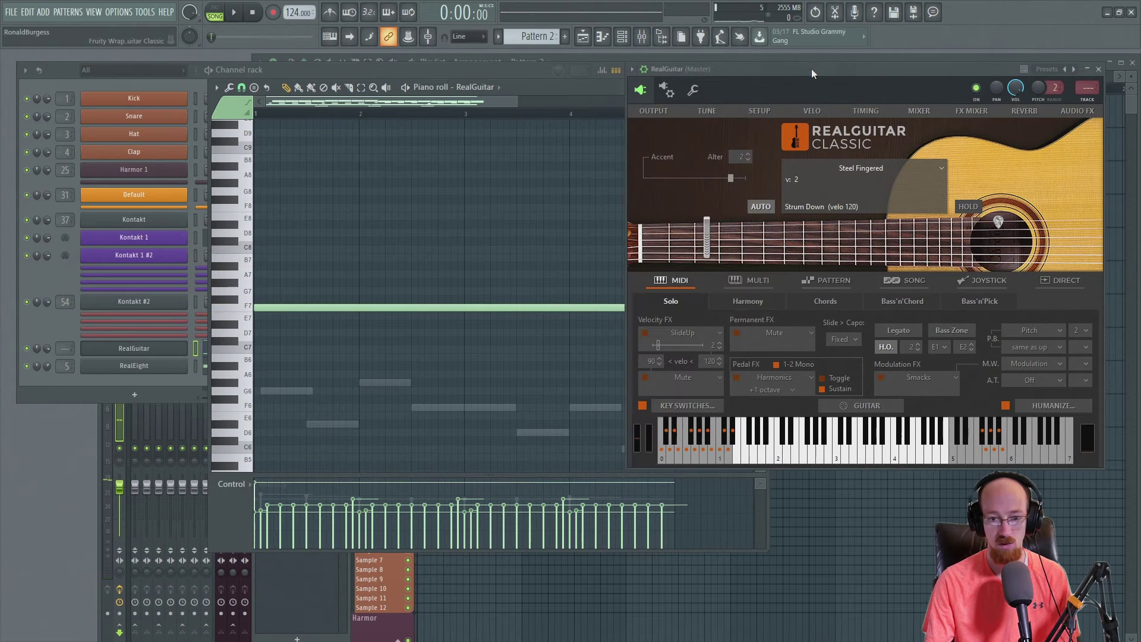
{"action": "left_click_drag", "start_coordinate": [343, 310], "coordinate": [336, 302]}
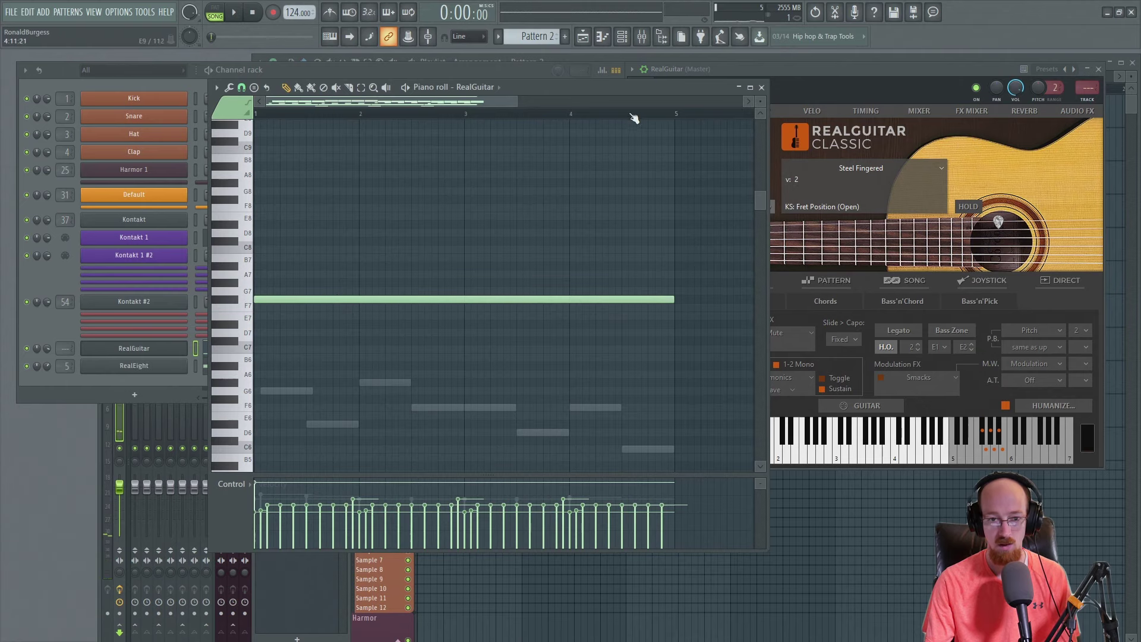
Place the piano roll beside RealGuitar, play the arrangement through Pattern 2, and close both windows.
{"action": "left_click_drag", "start_coordinate": [567, 87], "coordinate": [506, 87]}
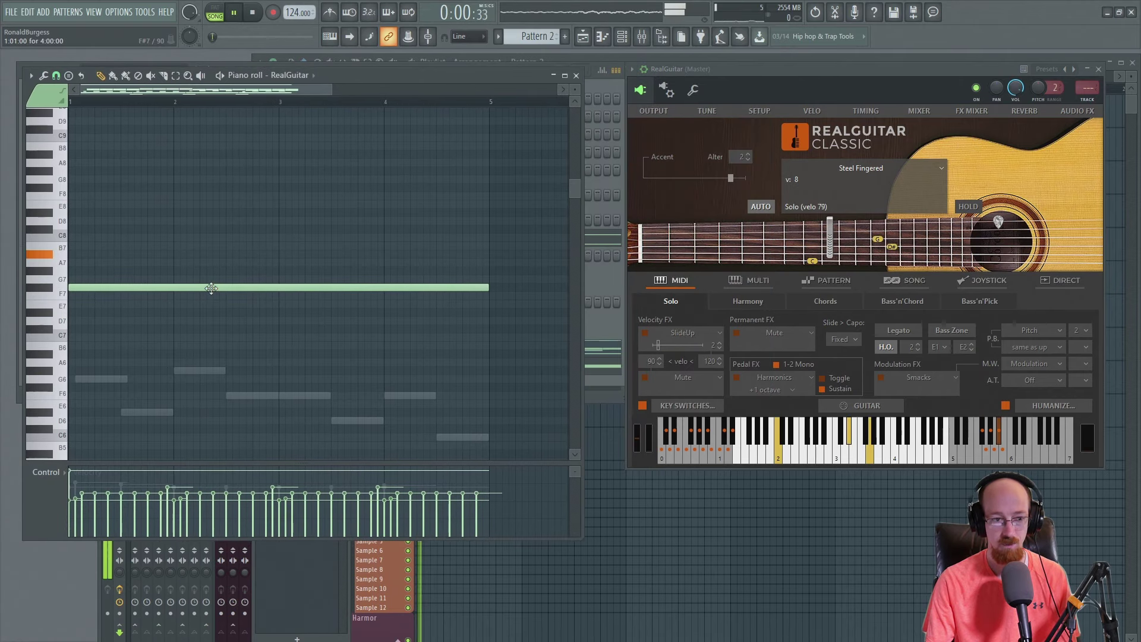
{"action": "left_click", "coordinate": [77, 103]}
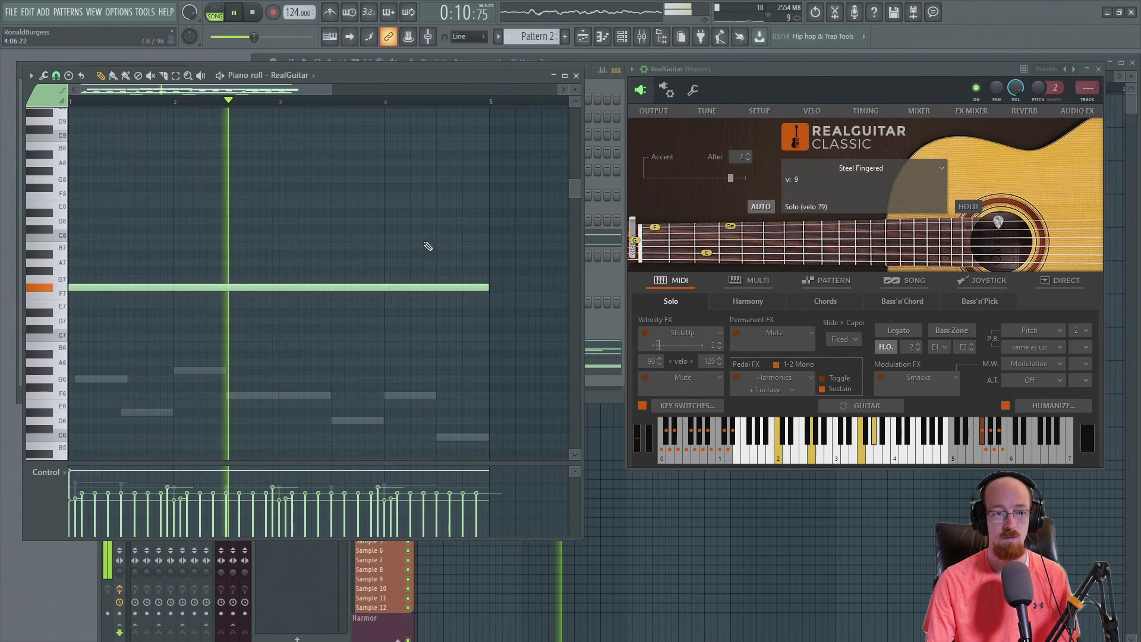
{"action": "left_click", "coordinate": [575, 76]}
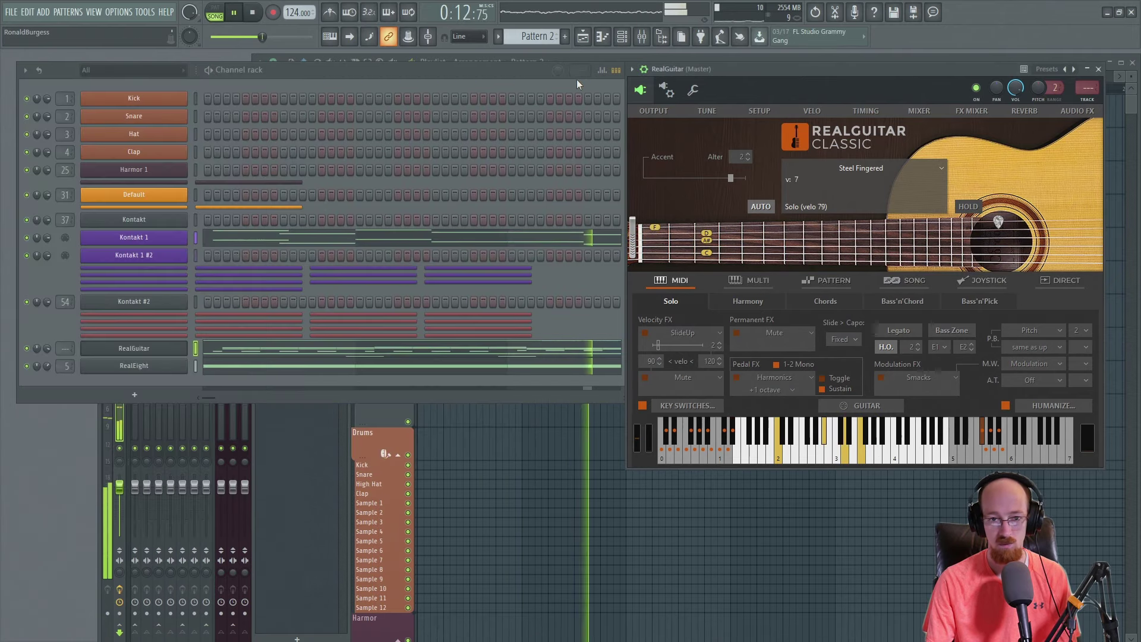
{"action": "left_click", "coordinate": [1098, 70]}
{"action": "left_click", "coordinate": [744, 77]}
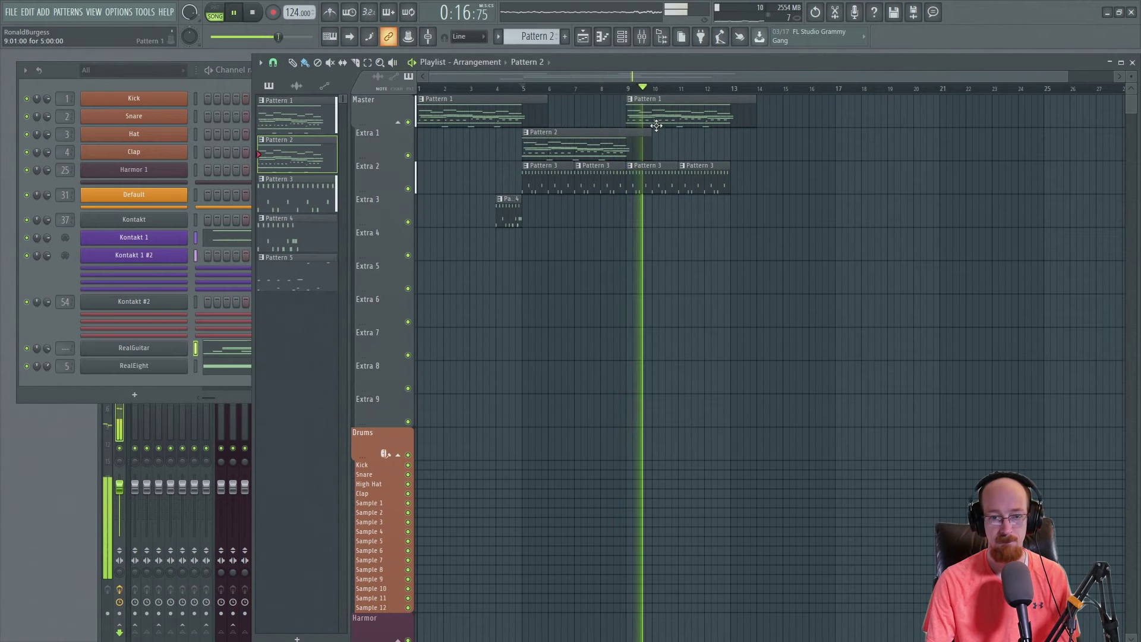
Turn the Pattern 1 clip at bar 9 into its own separate pattern and play the arrangement with RealGuitar in view.
{"action": "key", "text": "space"}
{"action": "left_click_drag", "start_coordinate": [703, 123], "coordinate": [680, 97]}
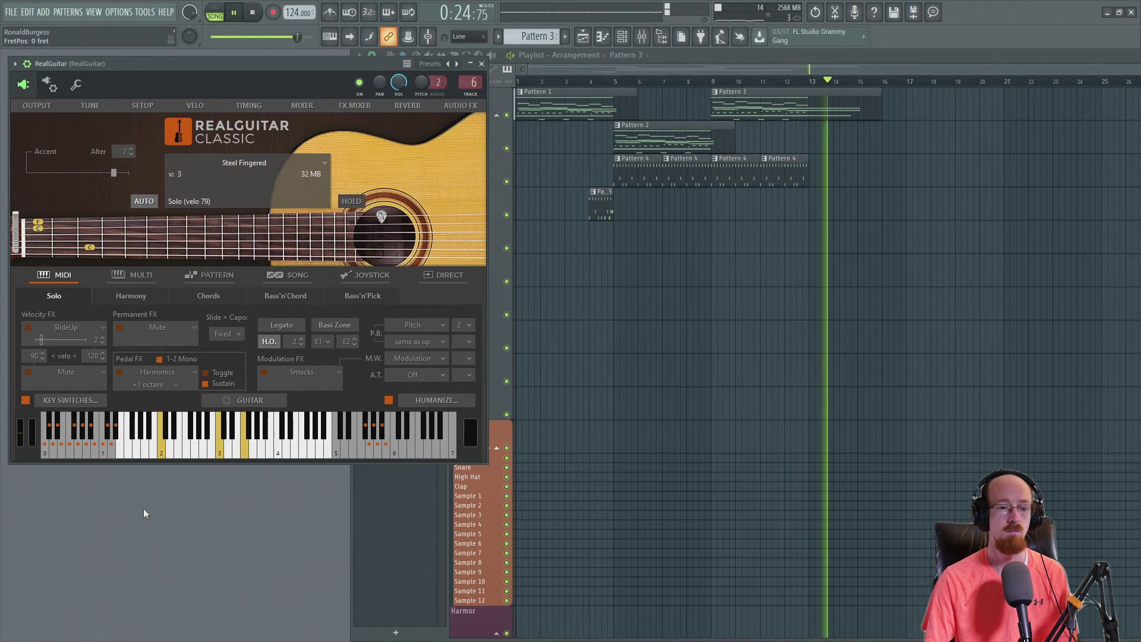
{"action": "key", "text": "space"}
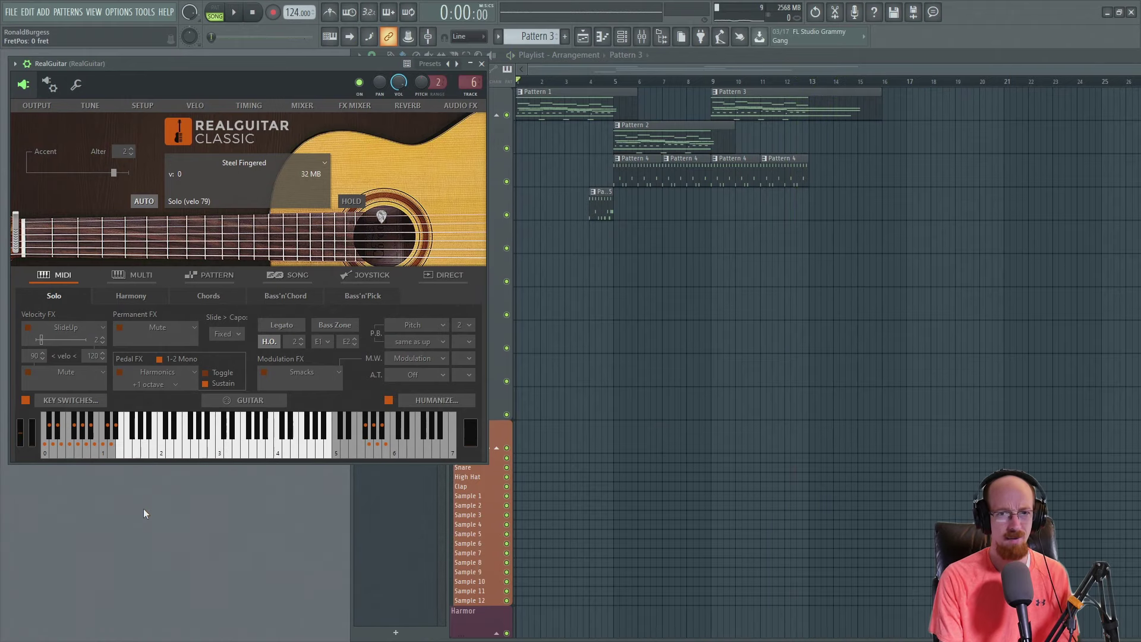